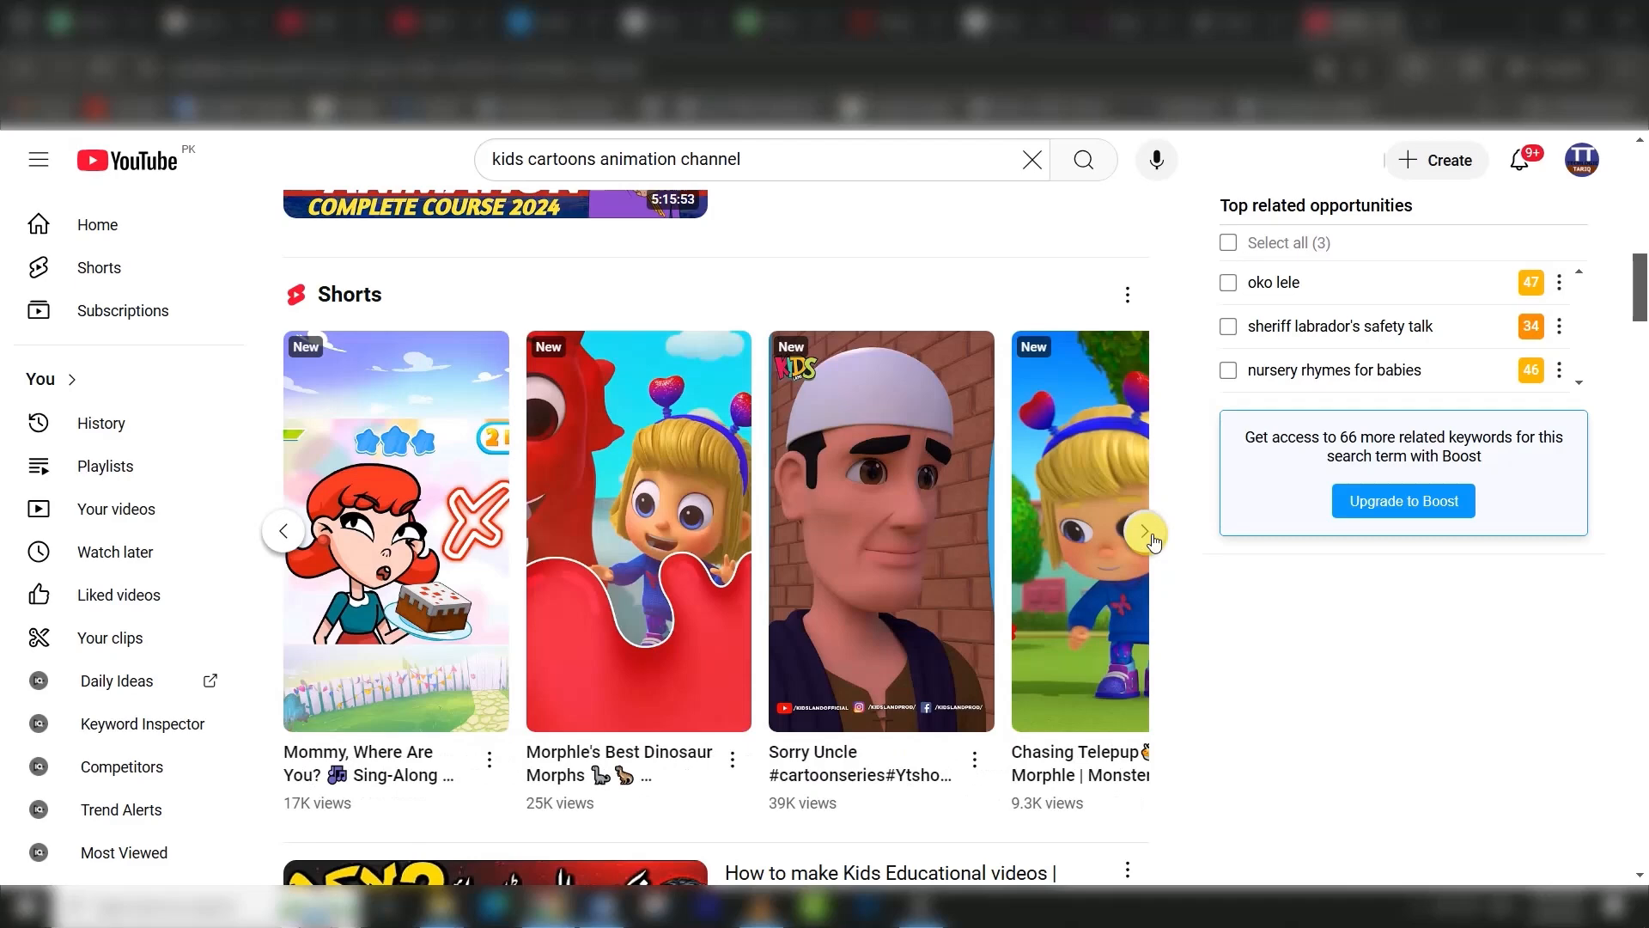
- Browse through the Shorts in the kids cartoons animation channel search results
left_click(1147, 533)
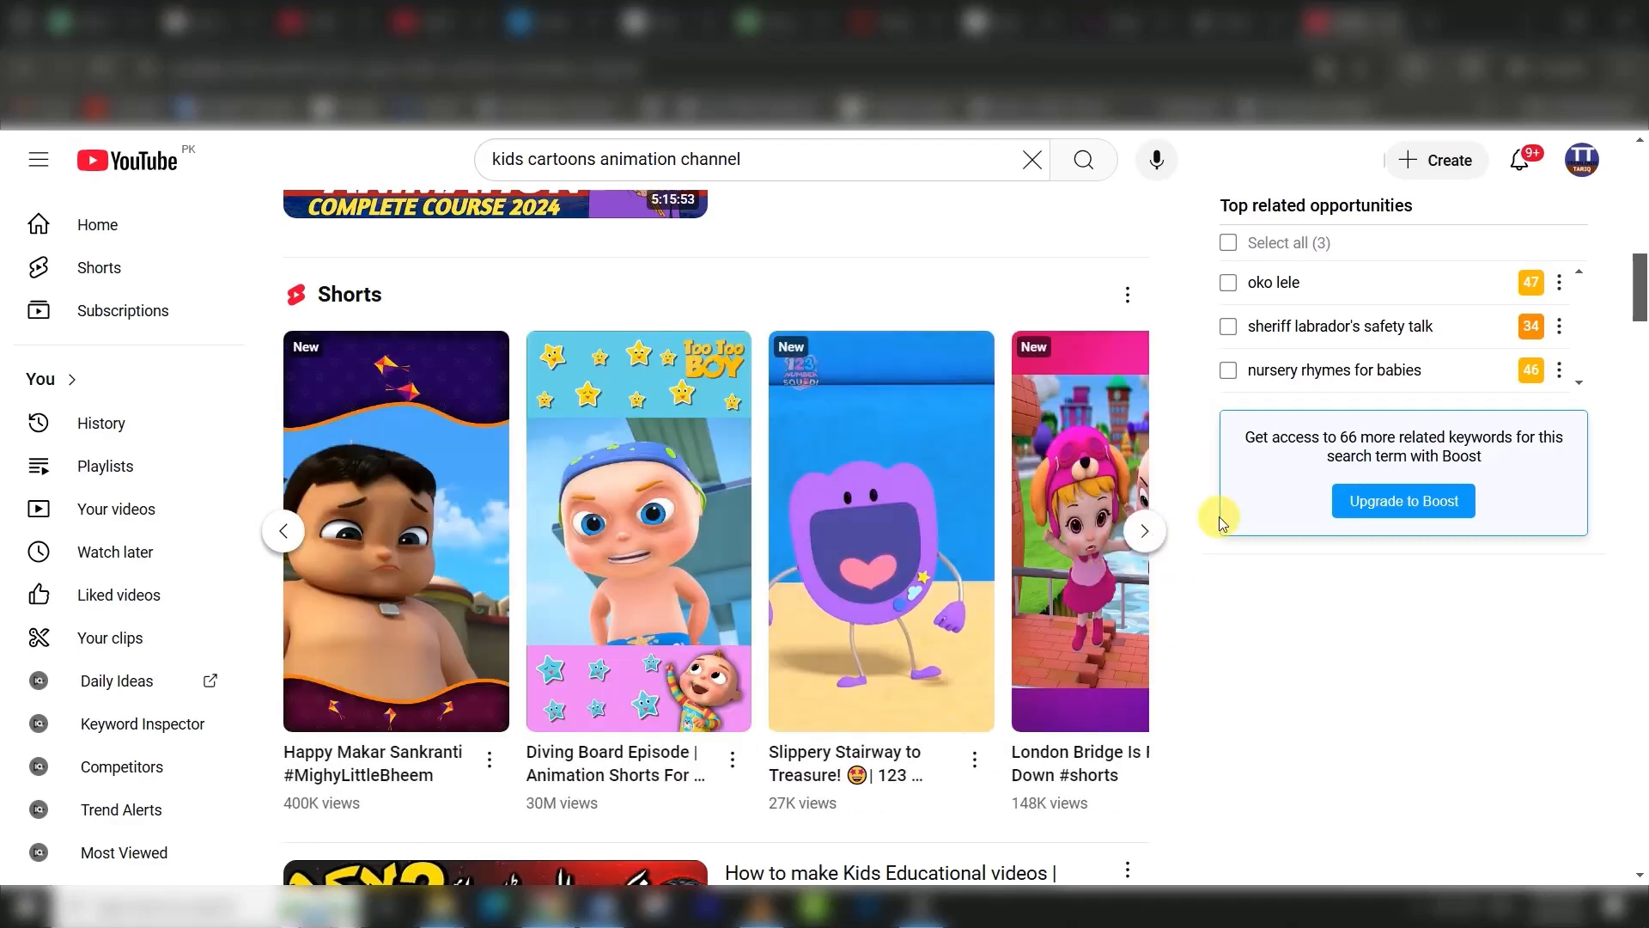
left_click(1151, 530)
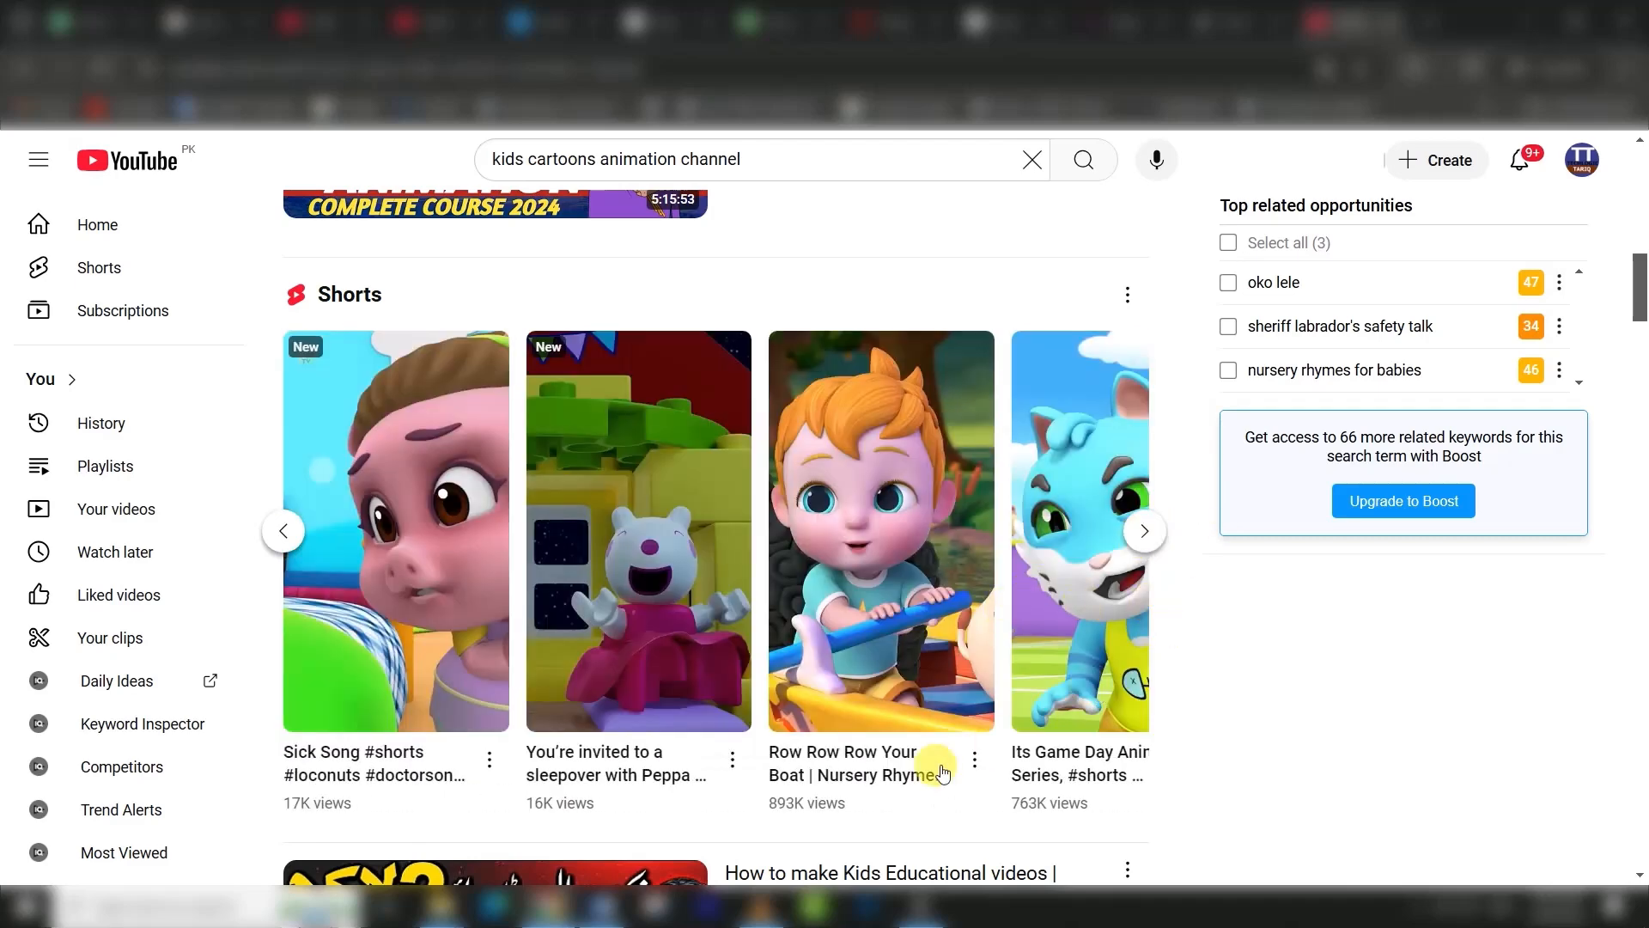
left_click(1146, 533)
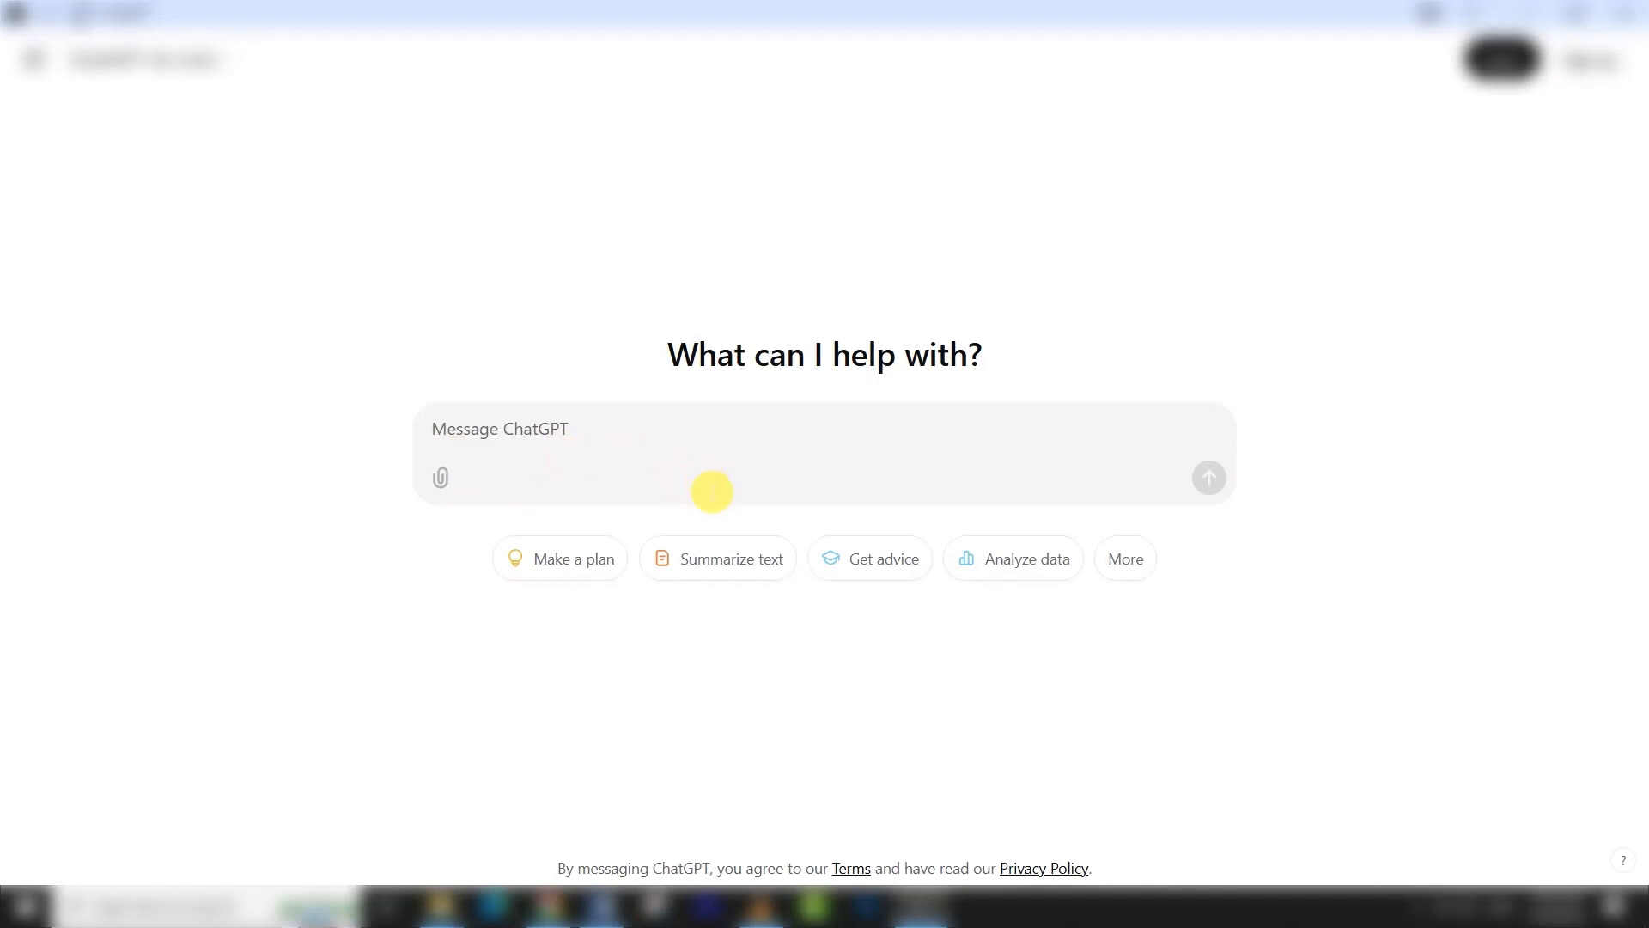
- Switch to ChatGPT, request an English image-generation prompt showing a smiling child sitting on one cat with a nice background, and copy the generated prompt
type("prompt likh kar do image genration k liay image main 1 cat ho aur us par kid bacha baitha ho aur smile de raha ho background bhi acha sa add kar do prompt in english")
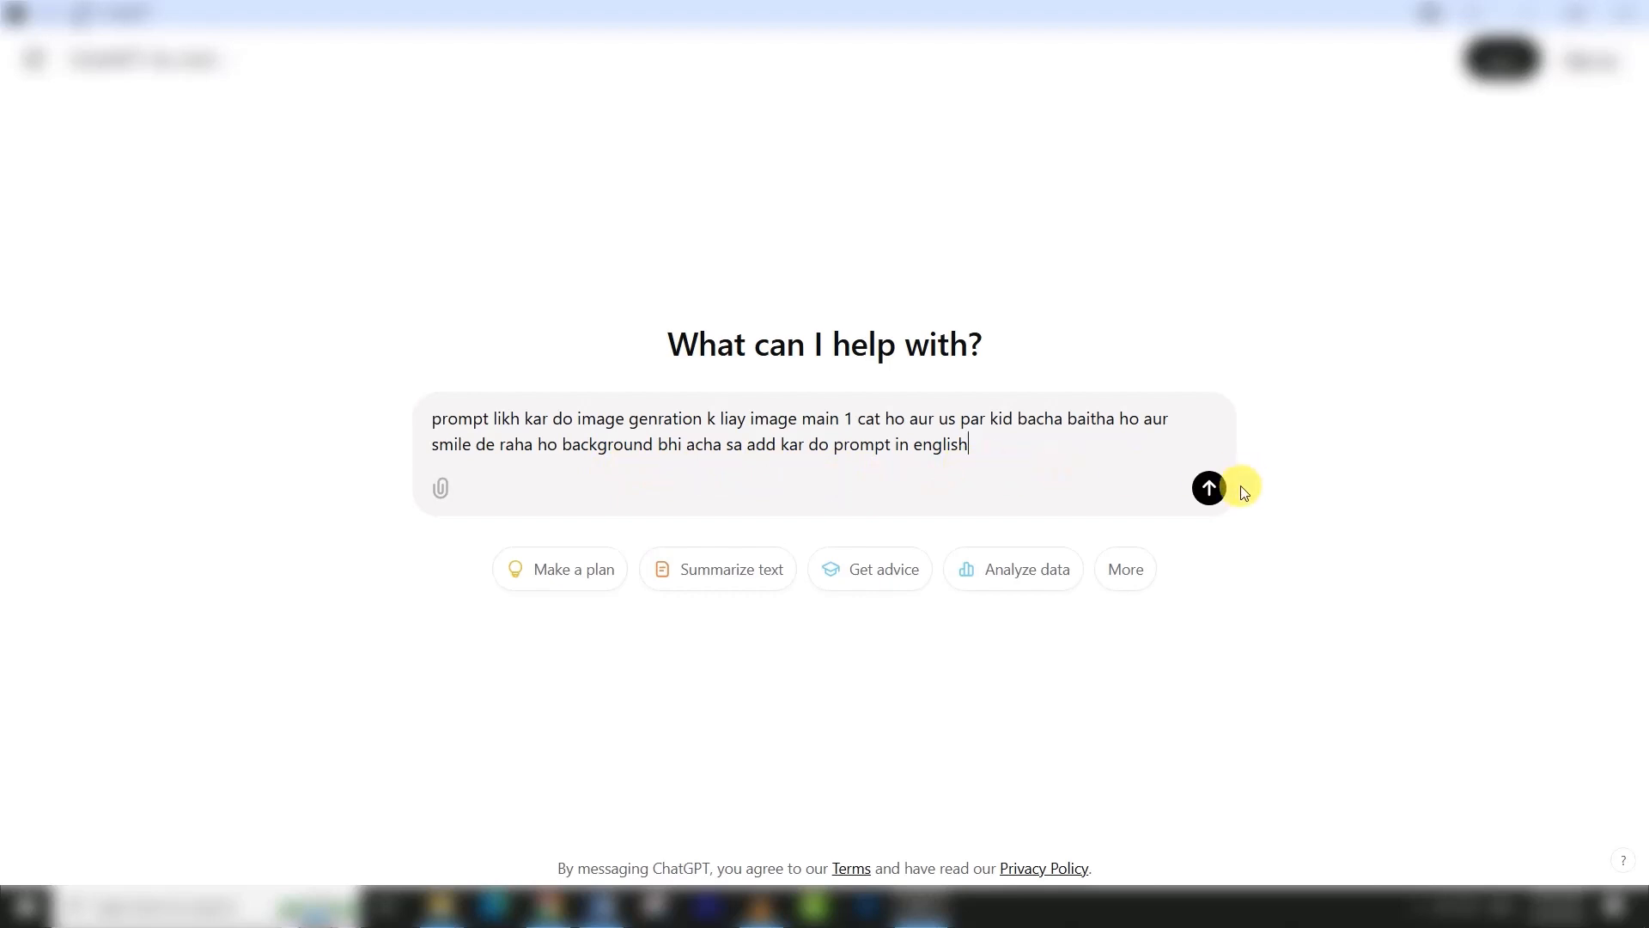
left_click(1210, 488)
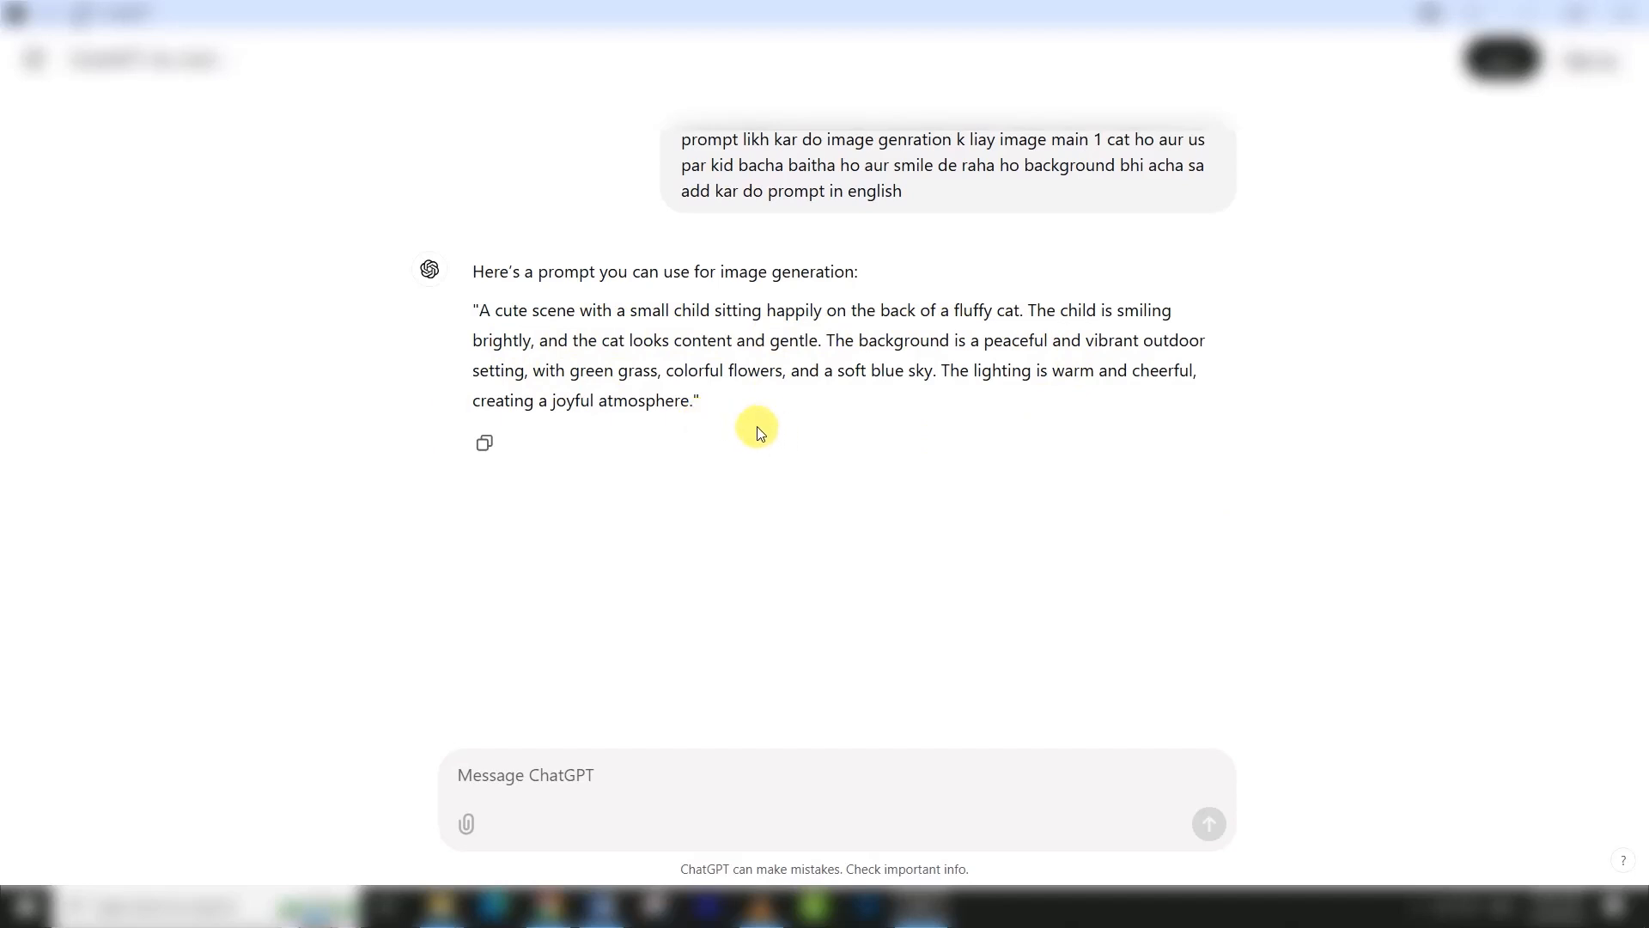
left_click_drag(479, 316, 698, 408)
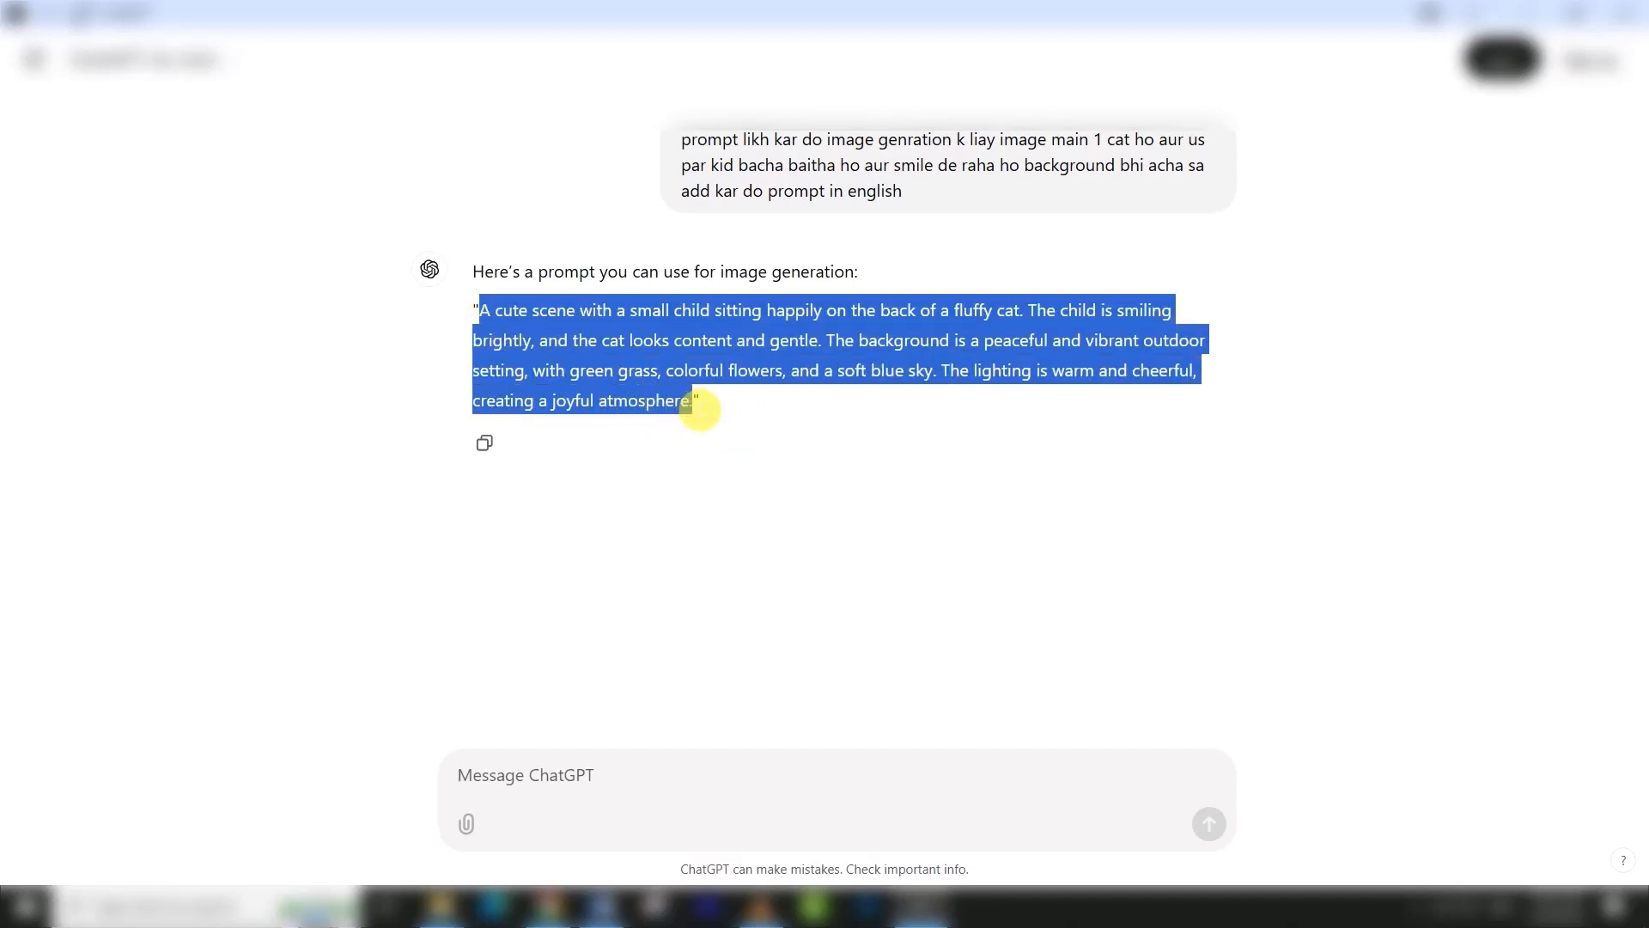
right_click(657, 391)
left_click(708, 411)
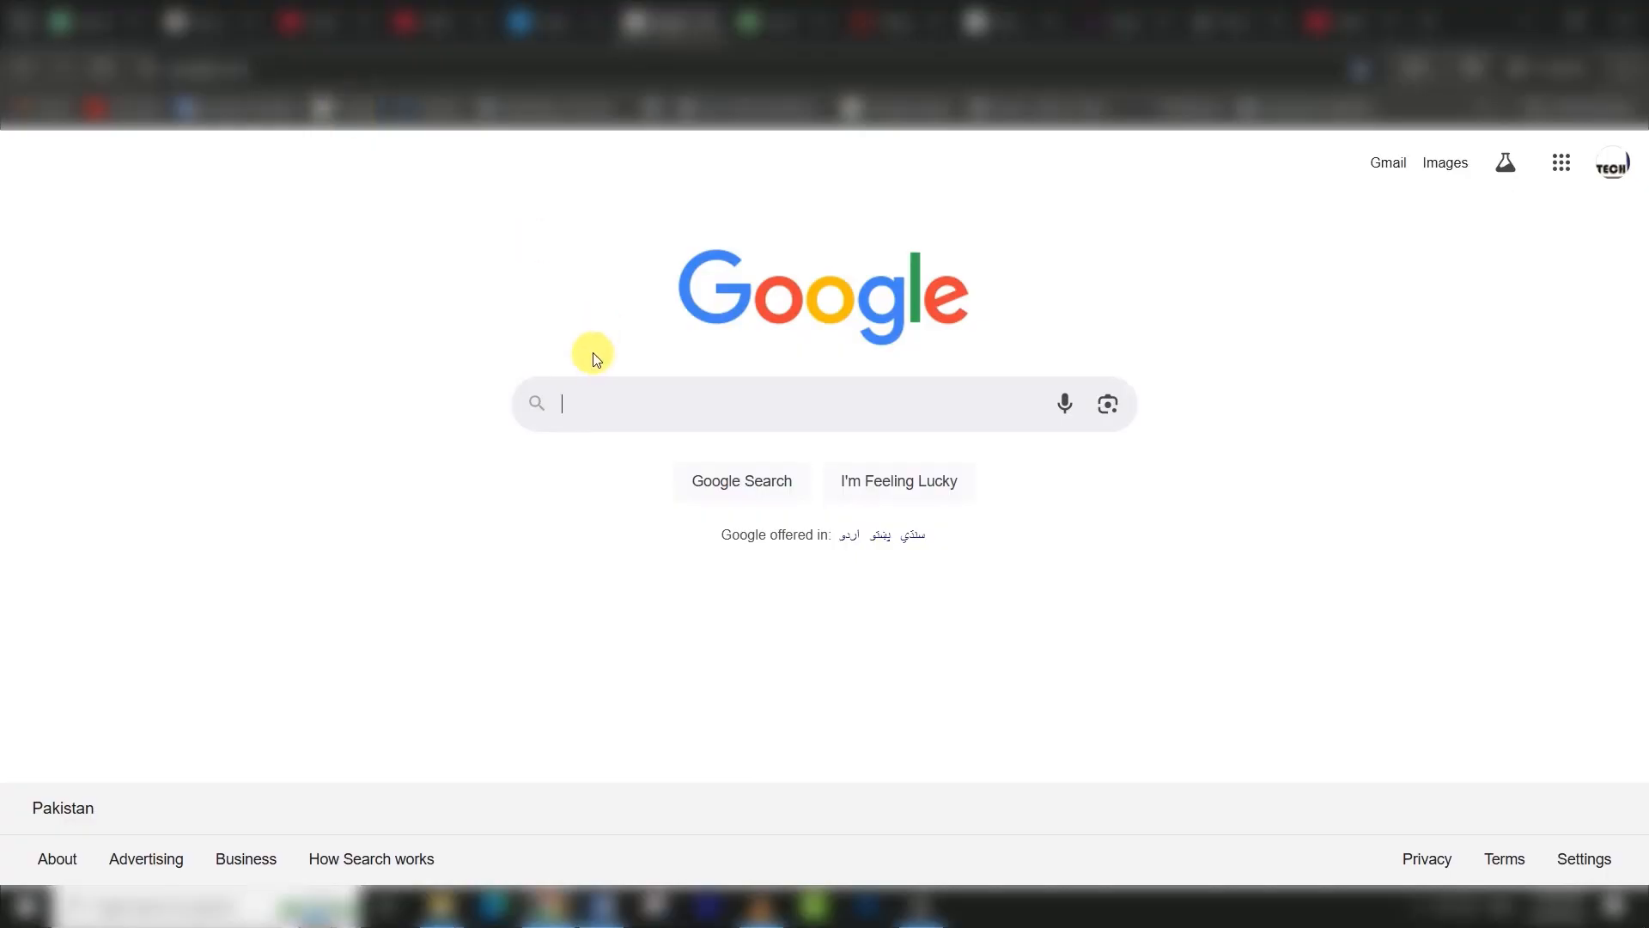
- Switch to Google, search for "tensor ai" and open the Tensor.Art website
type("tes")
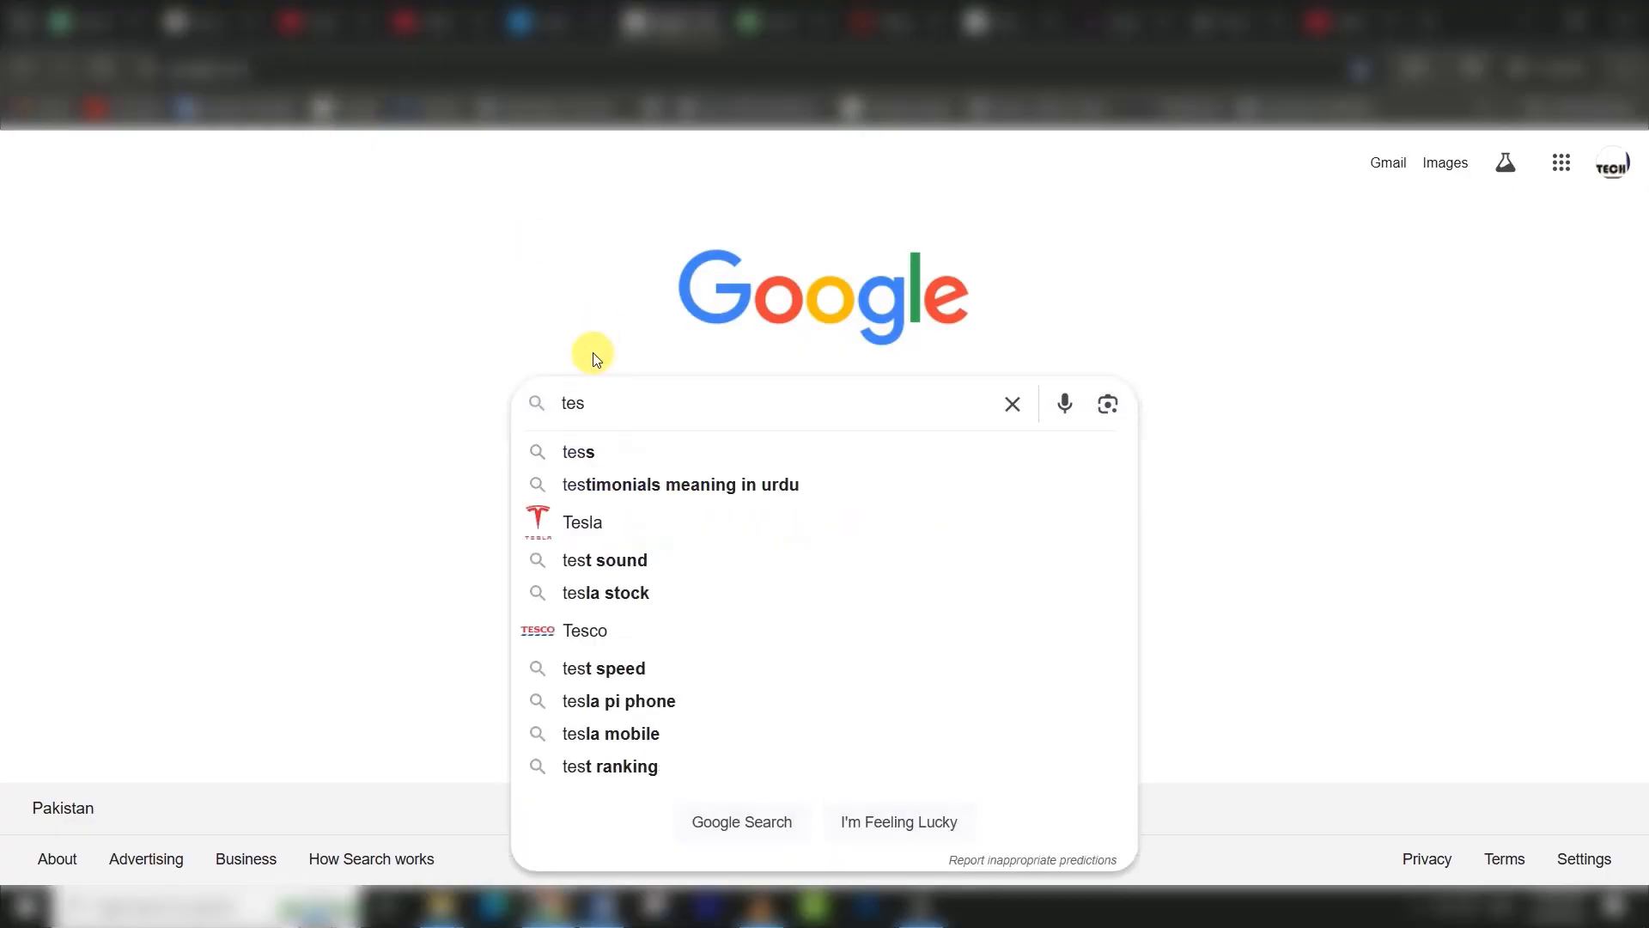
key("BackSpace")
type("nsor")
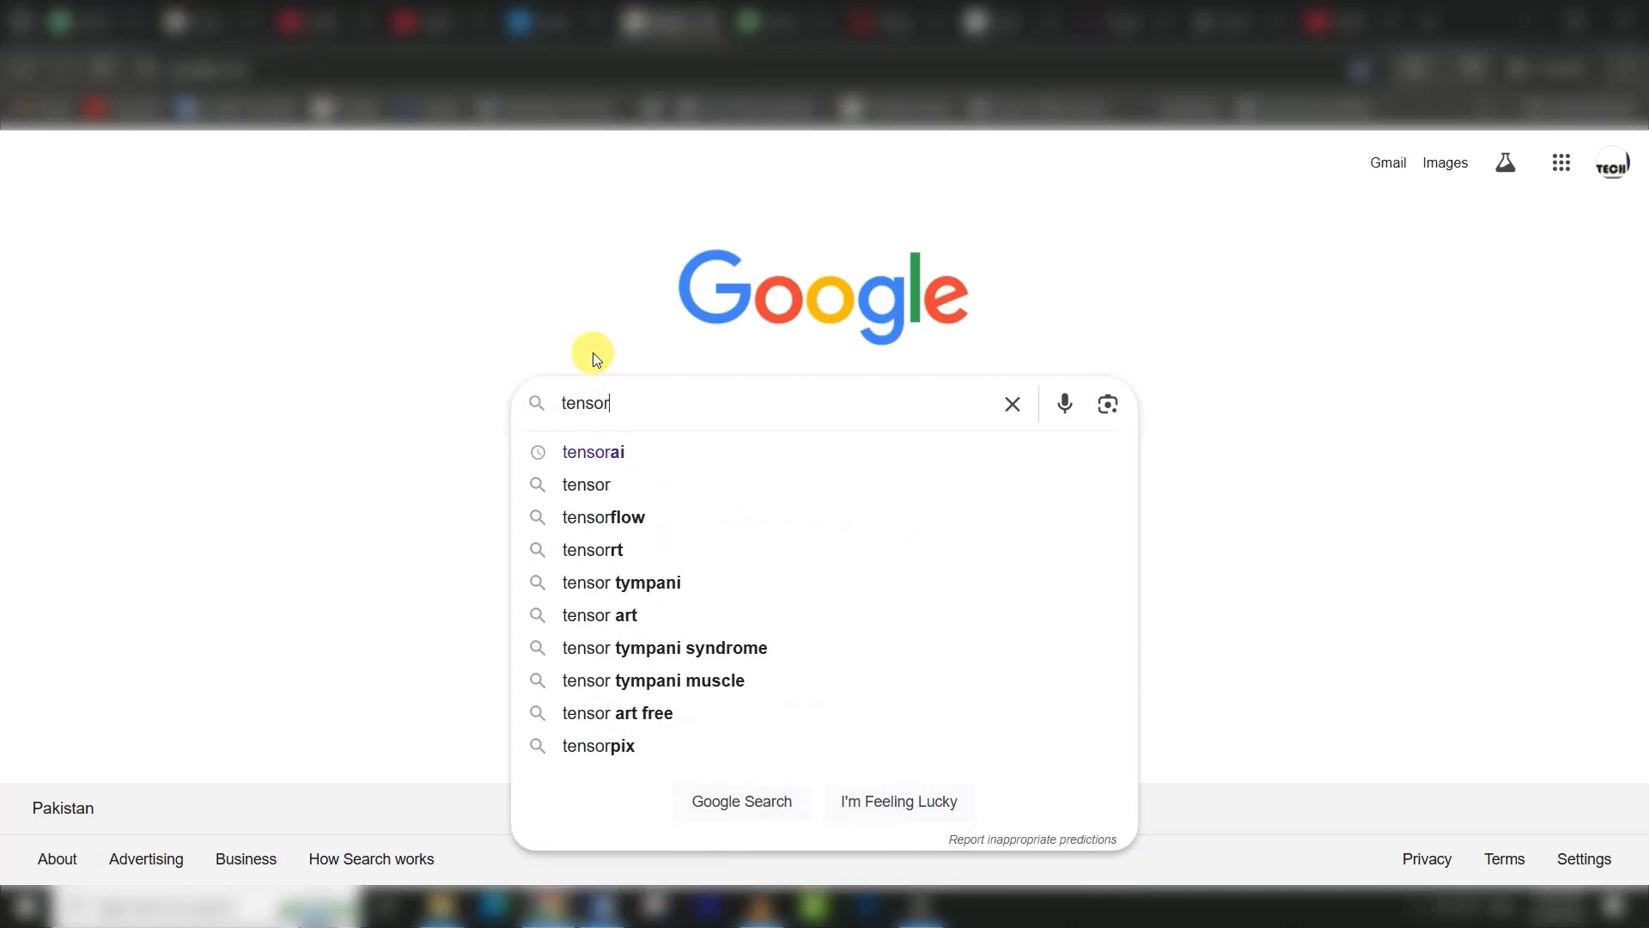
type(" ai")
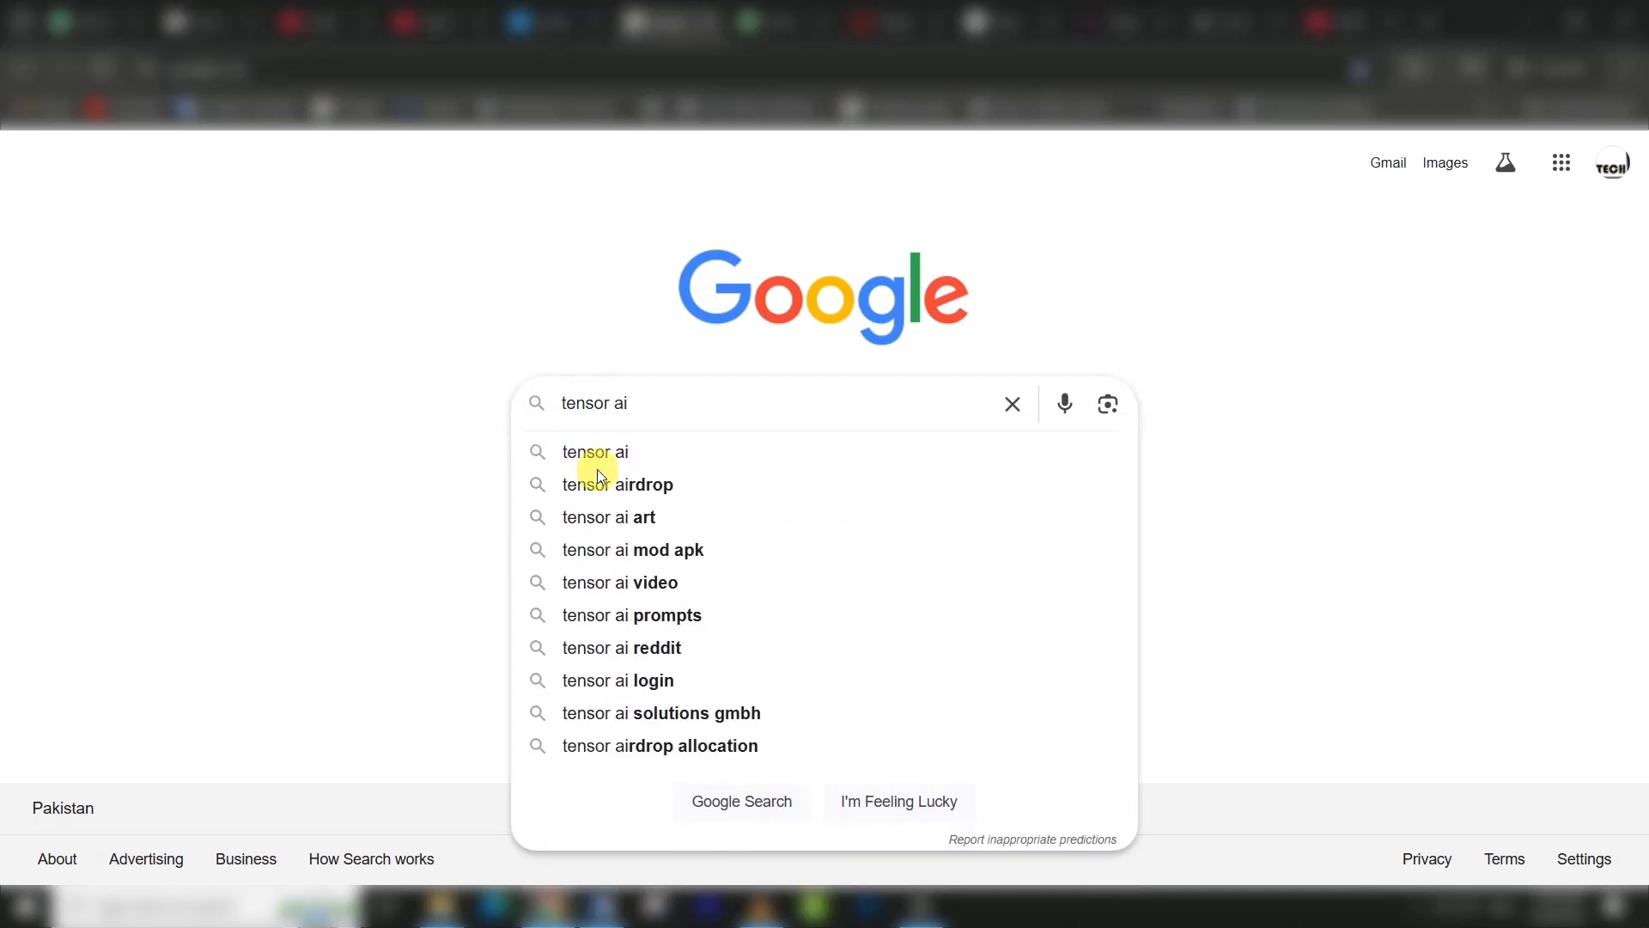
left_click(638, 449)
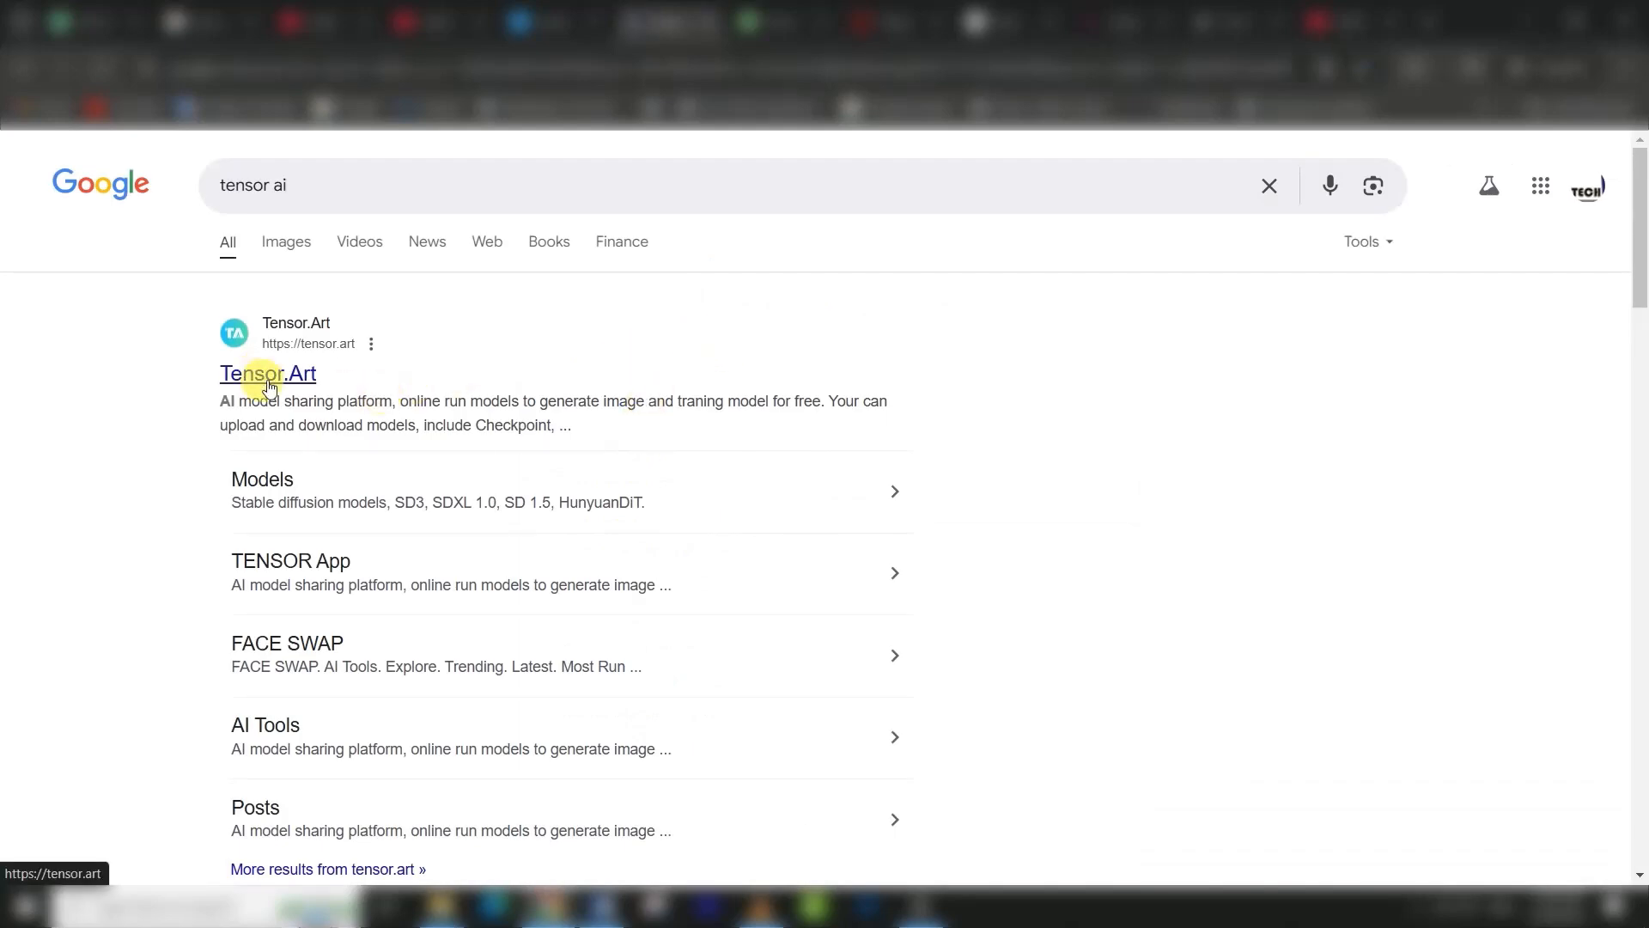
left_click(296, 378)
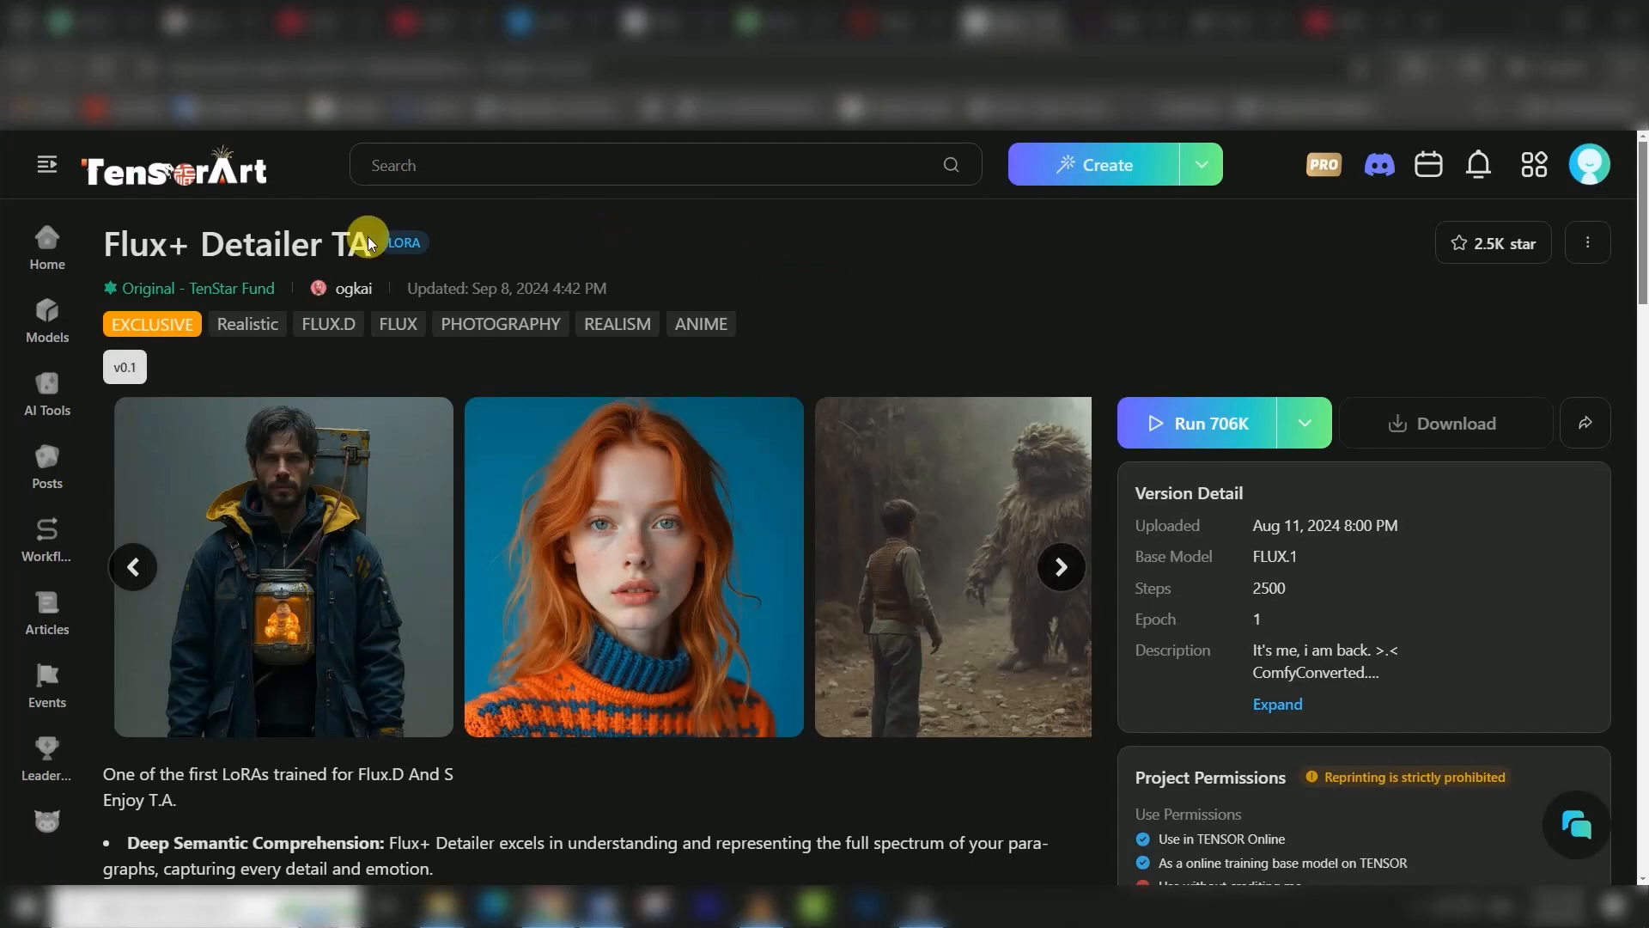
- Go to the Models section of Tensor.Art and search for "flux + detailer-ta"
left_click(54, 324)
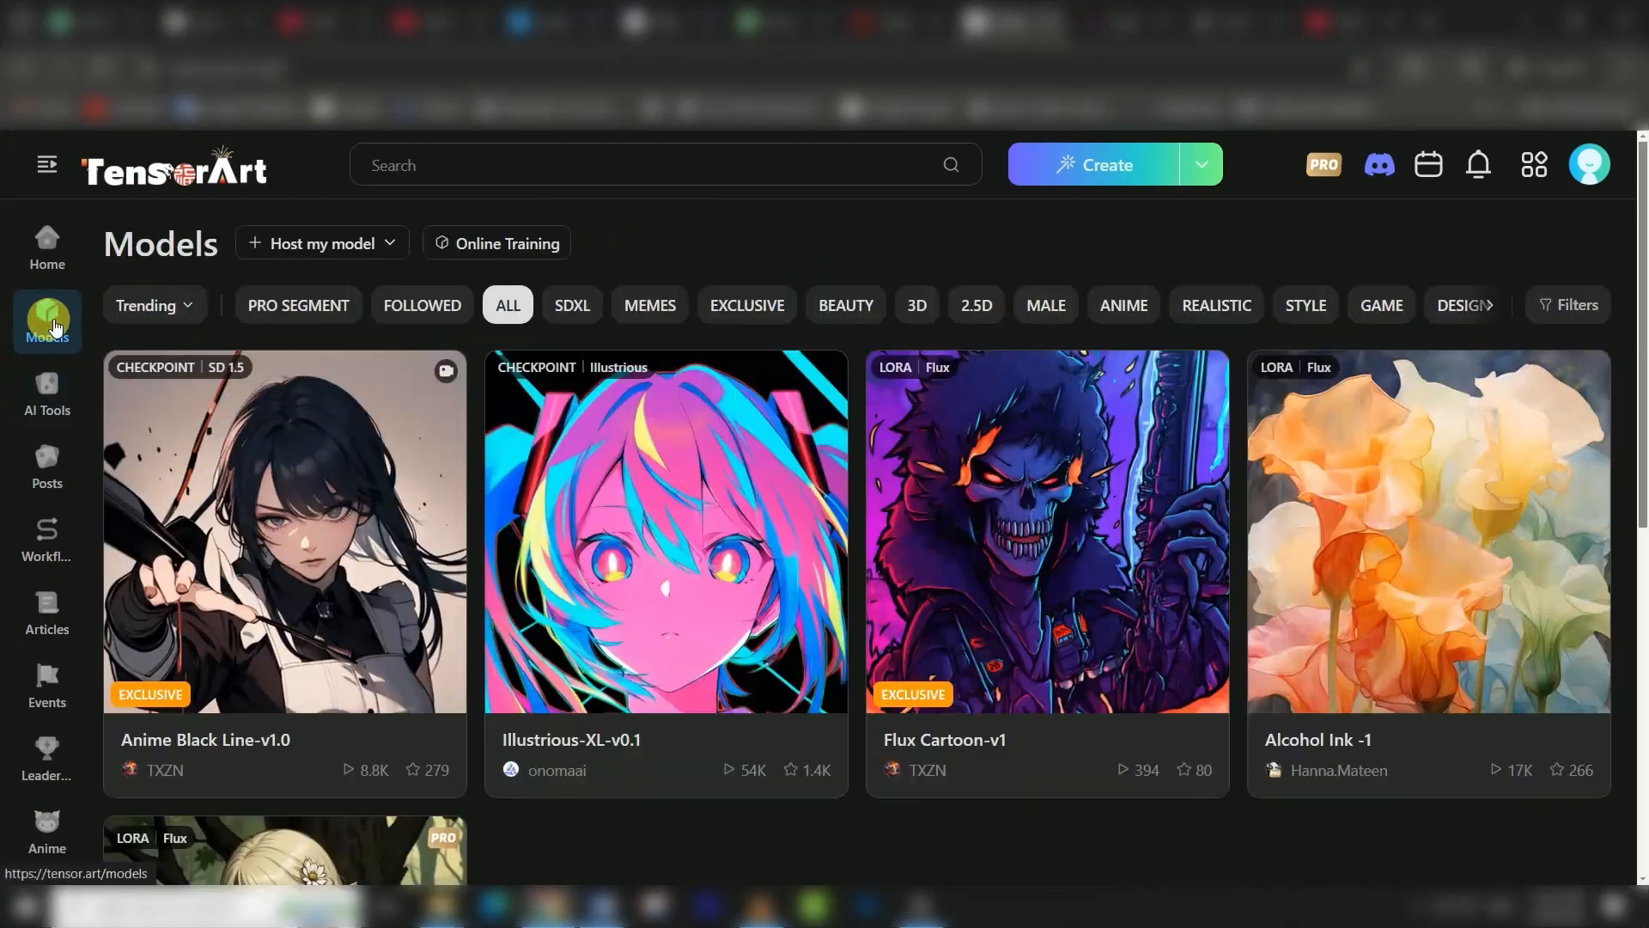
left_click(432, 170)
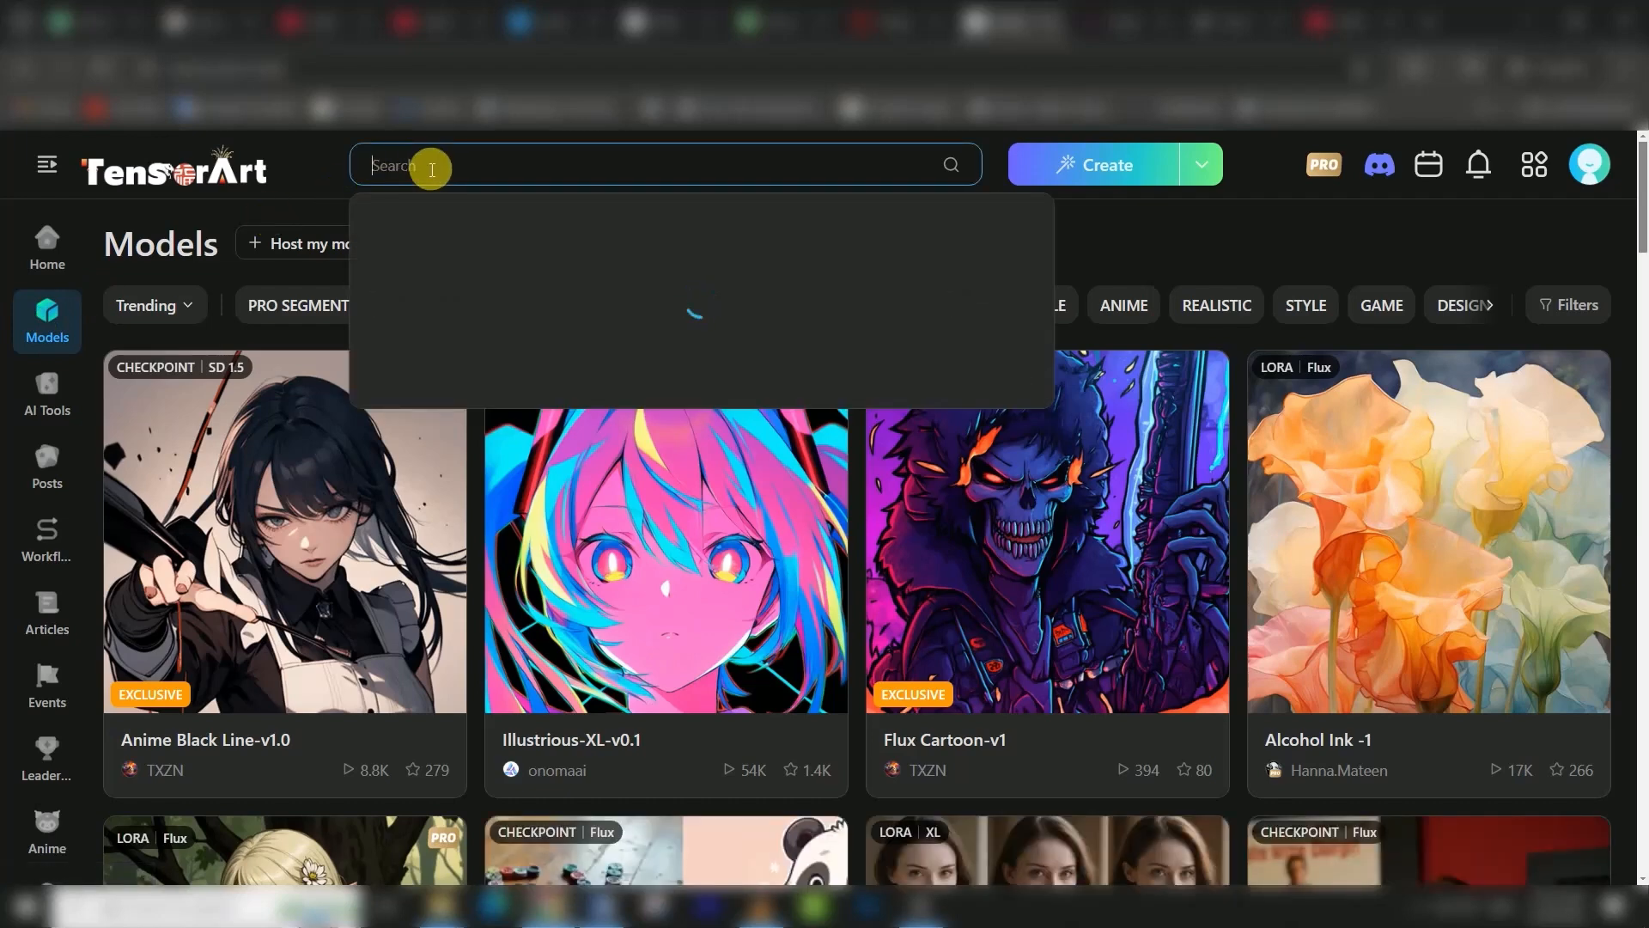
type("flux")
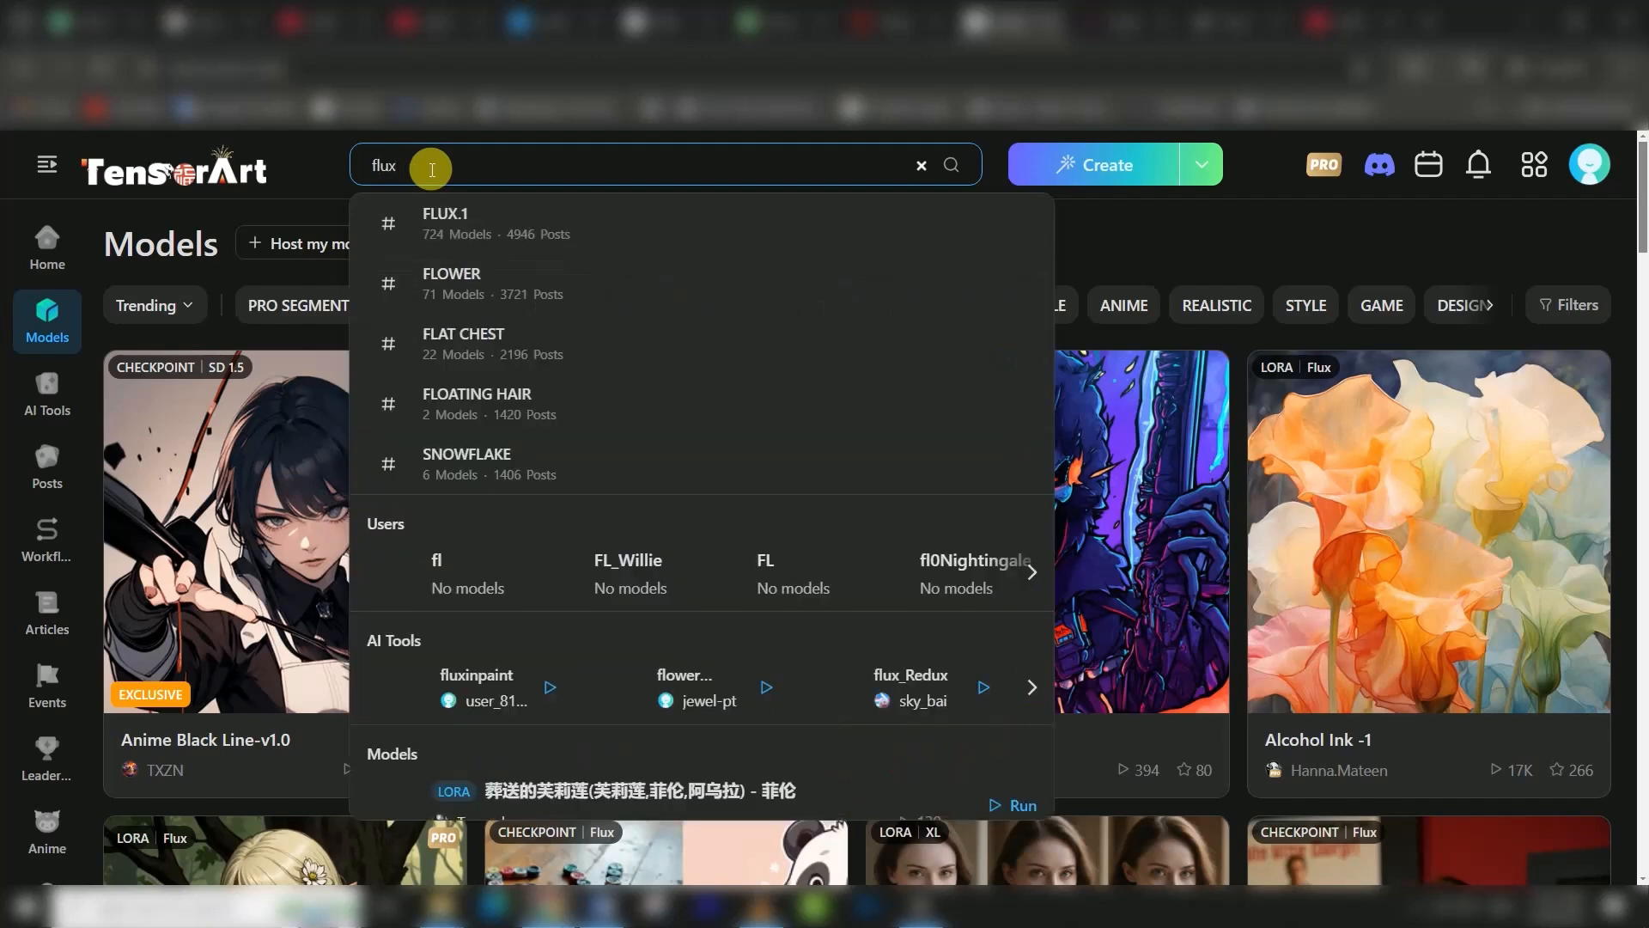
type(" =")
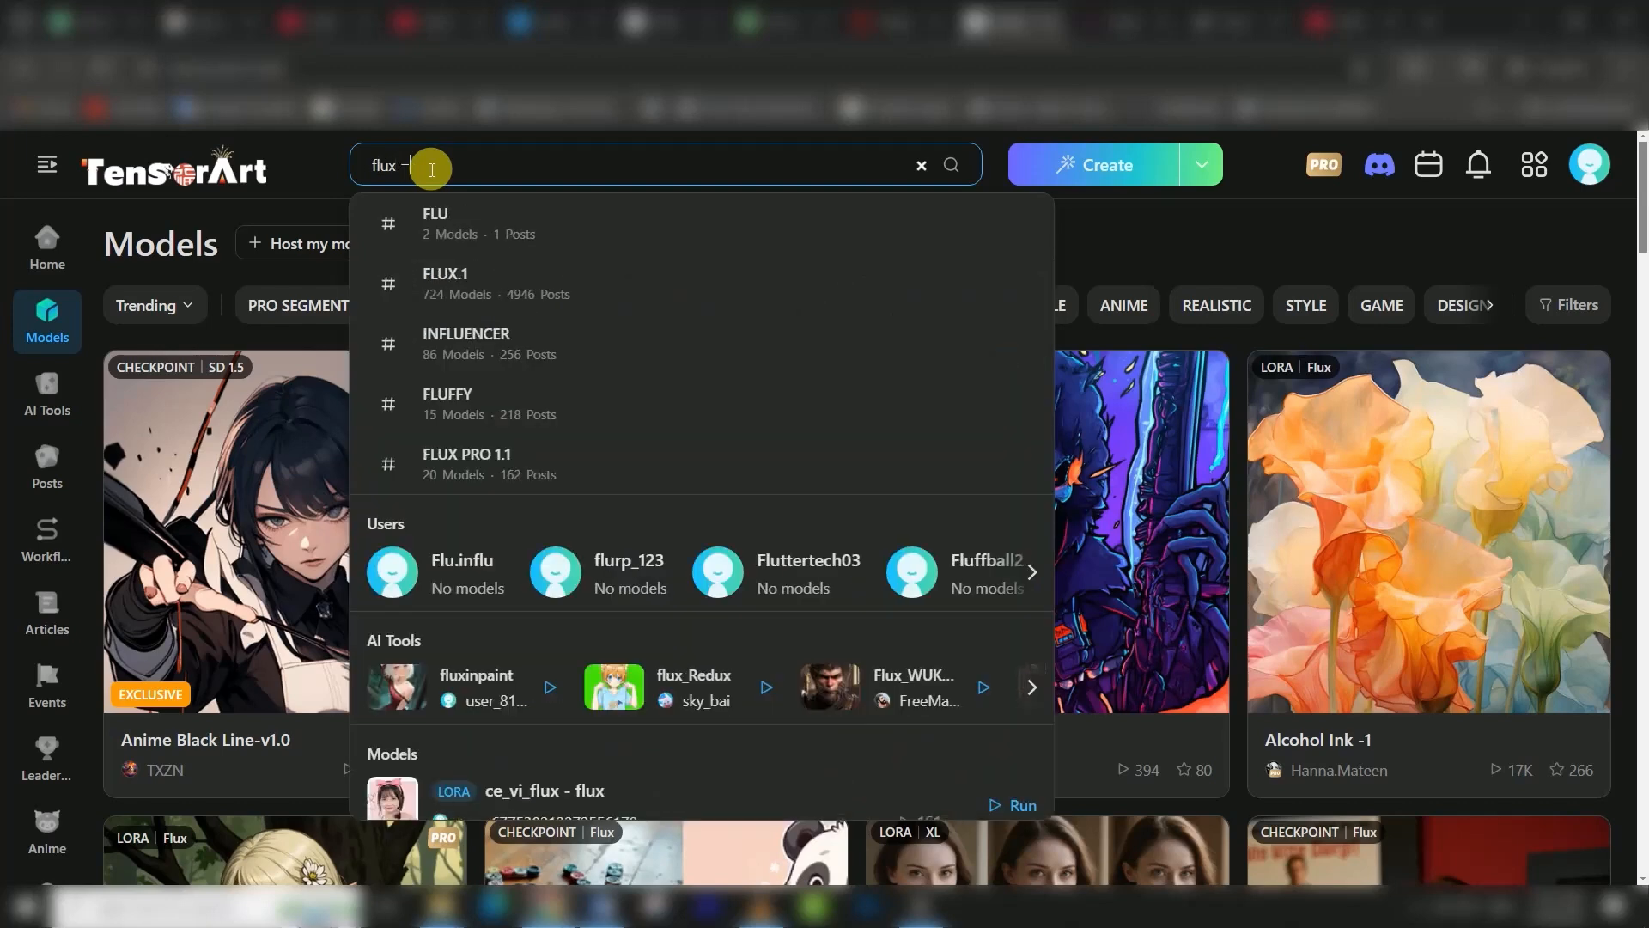
key("BackSpace")
key("BackSpace")
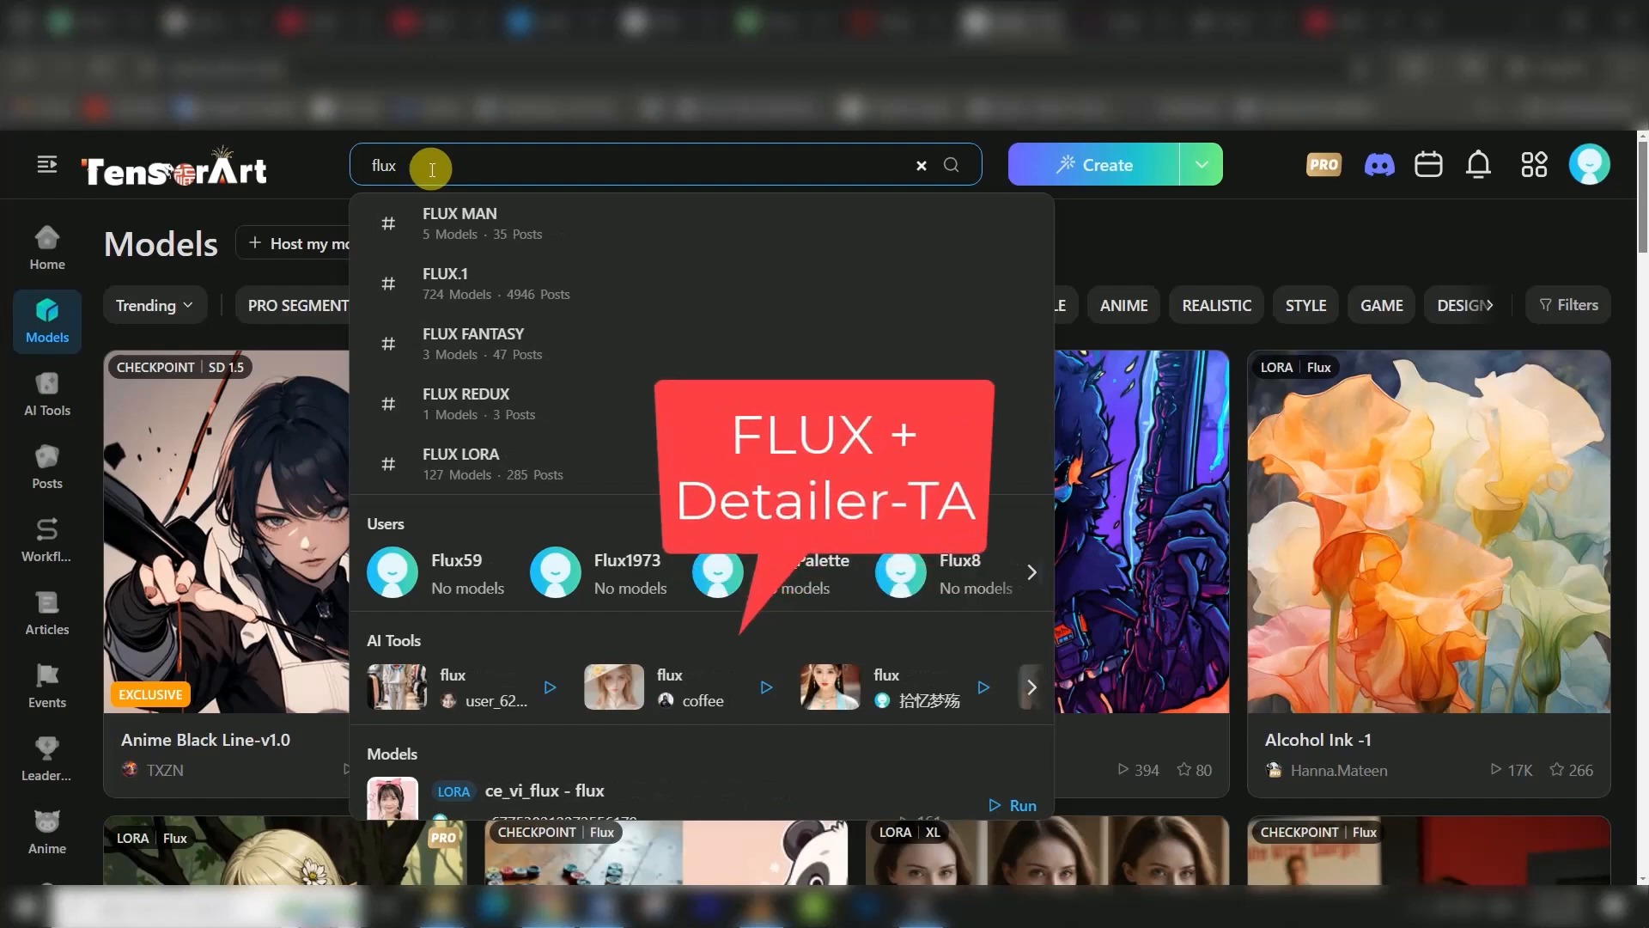
type("+")
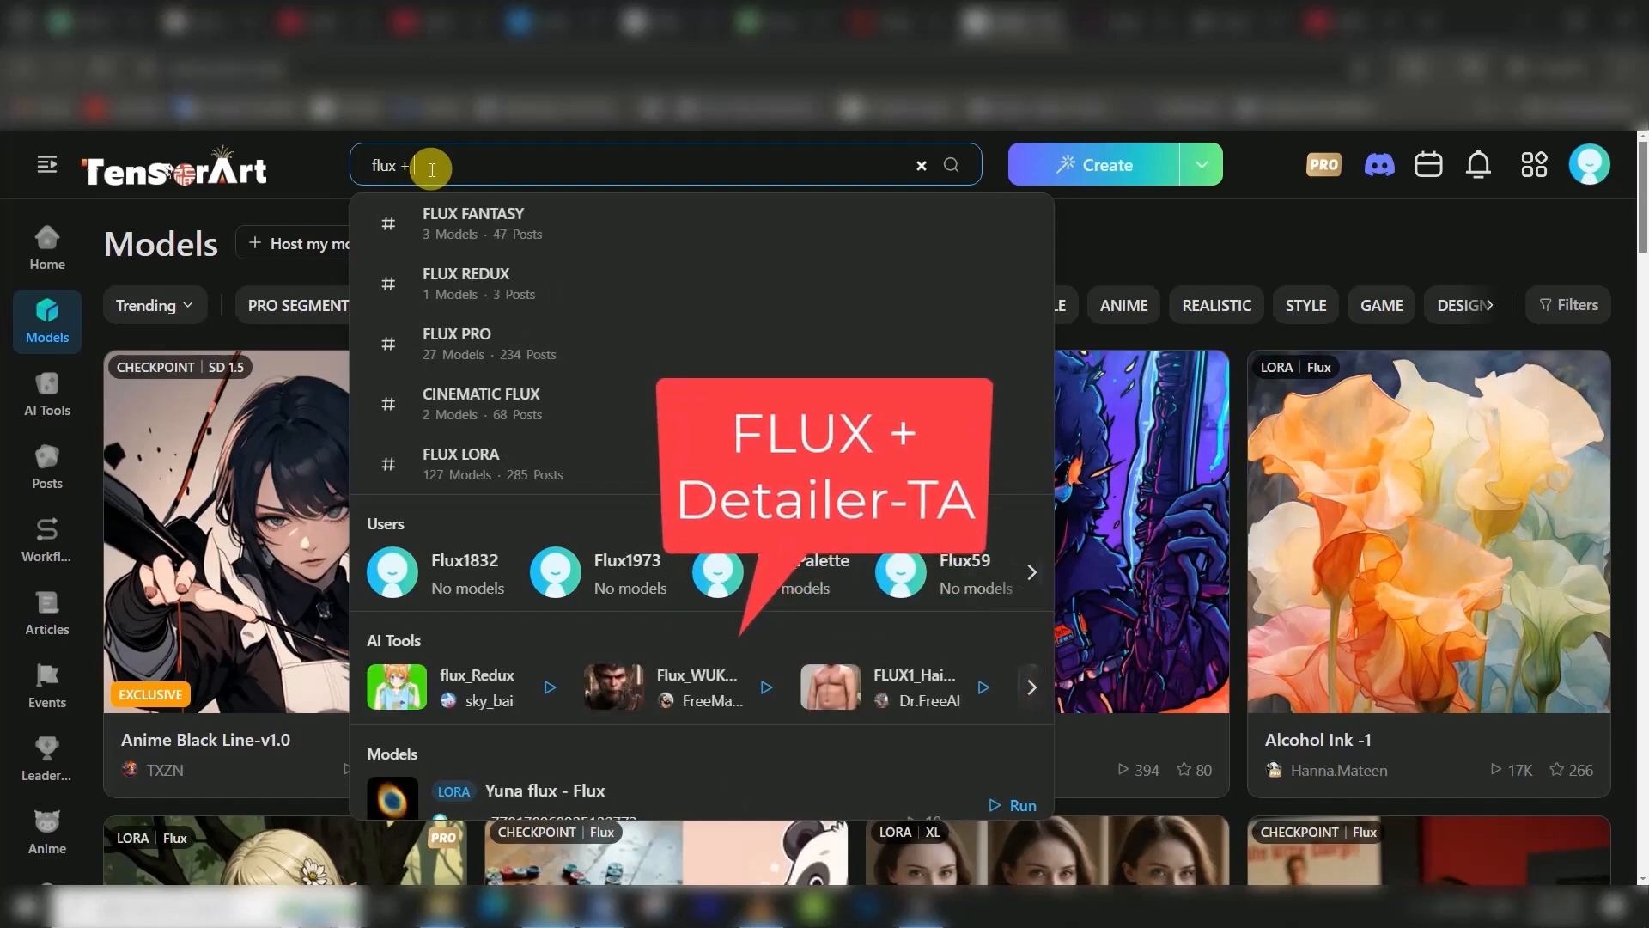
type(" detailer-")
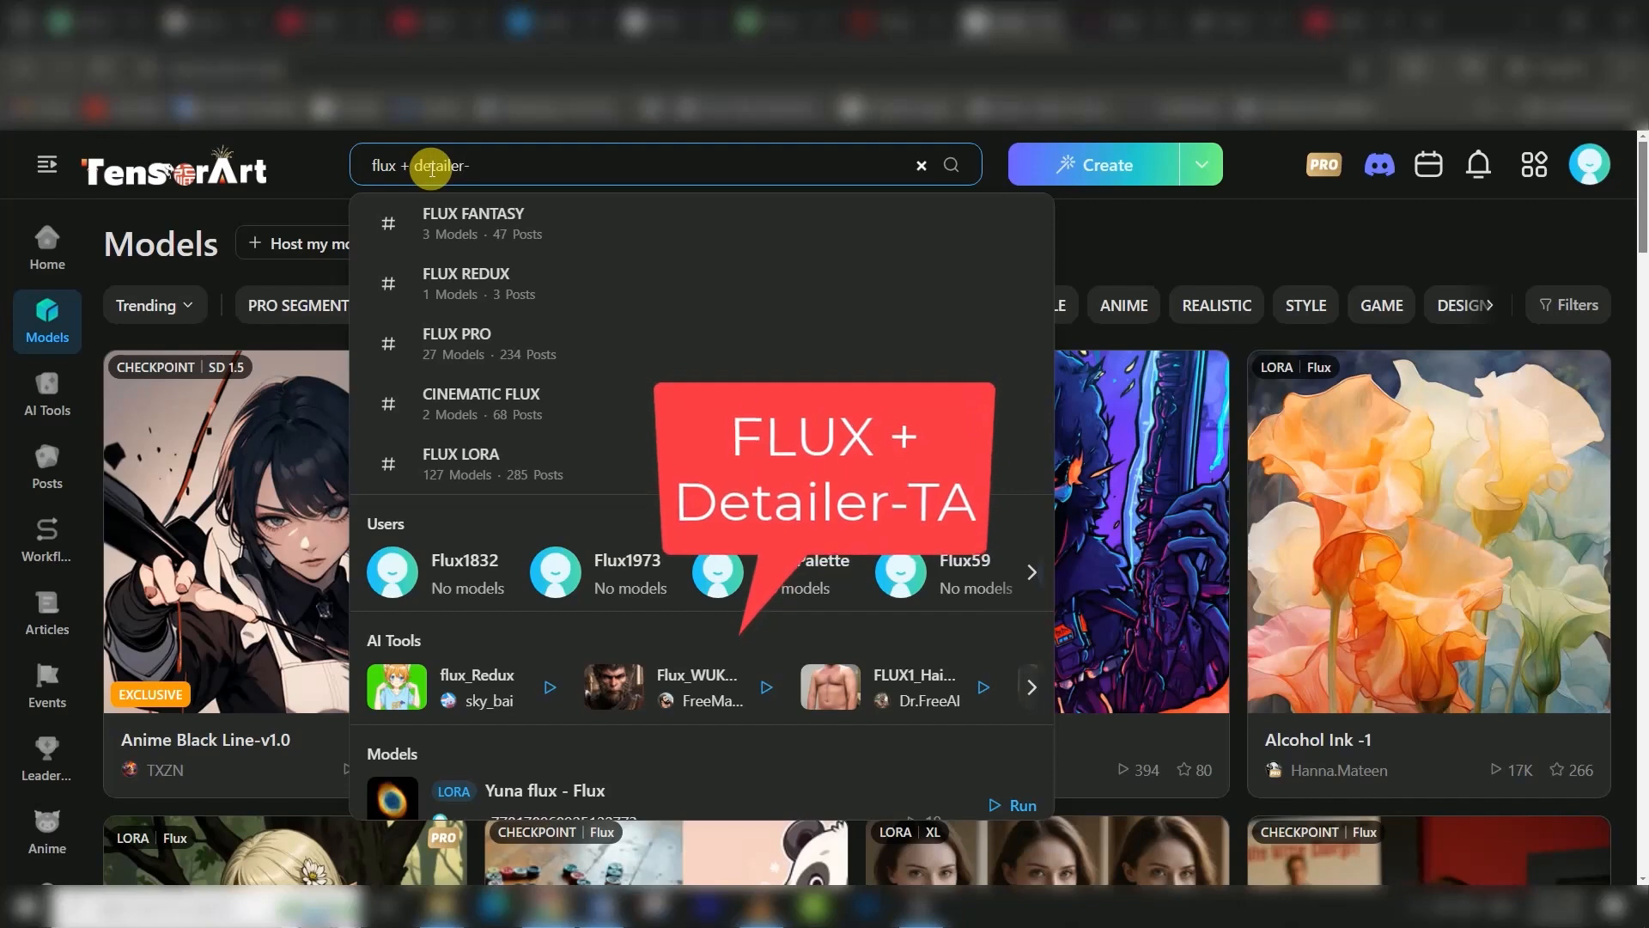
type("ta")
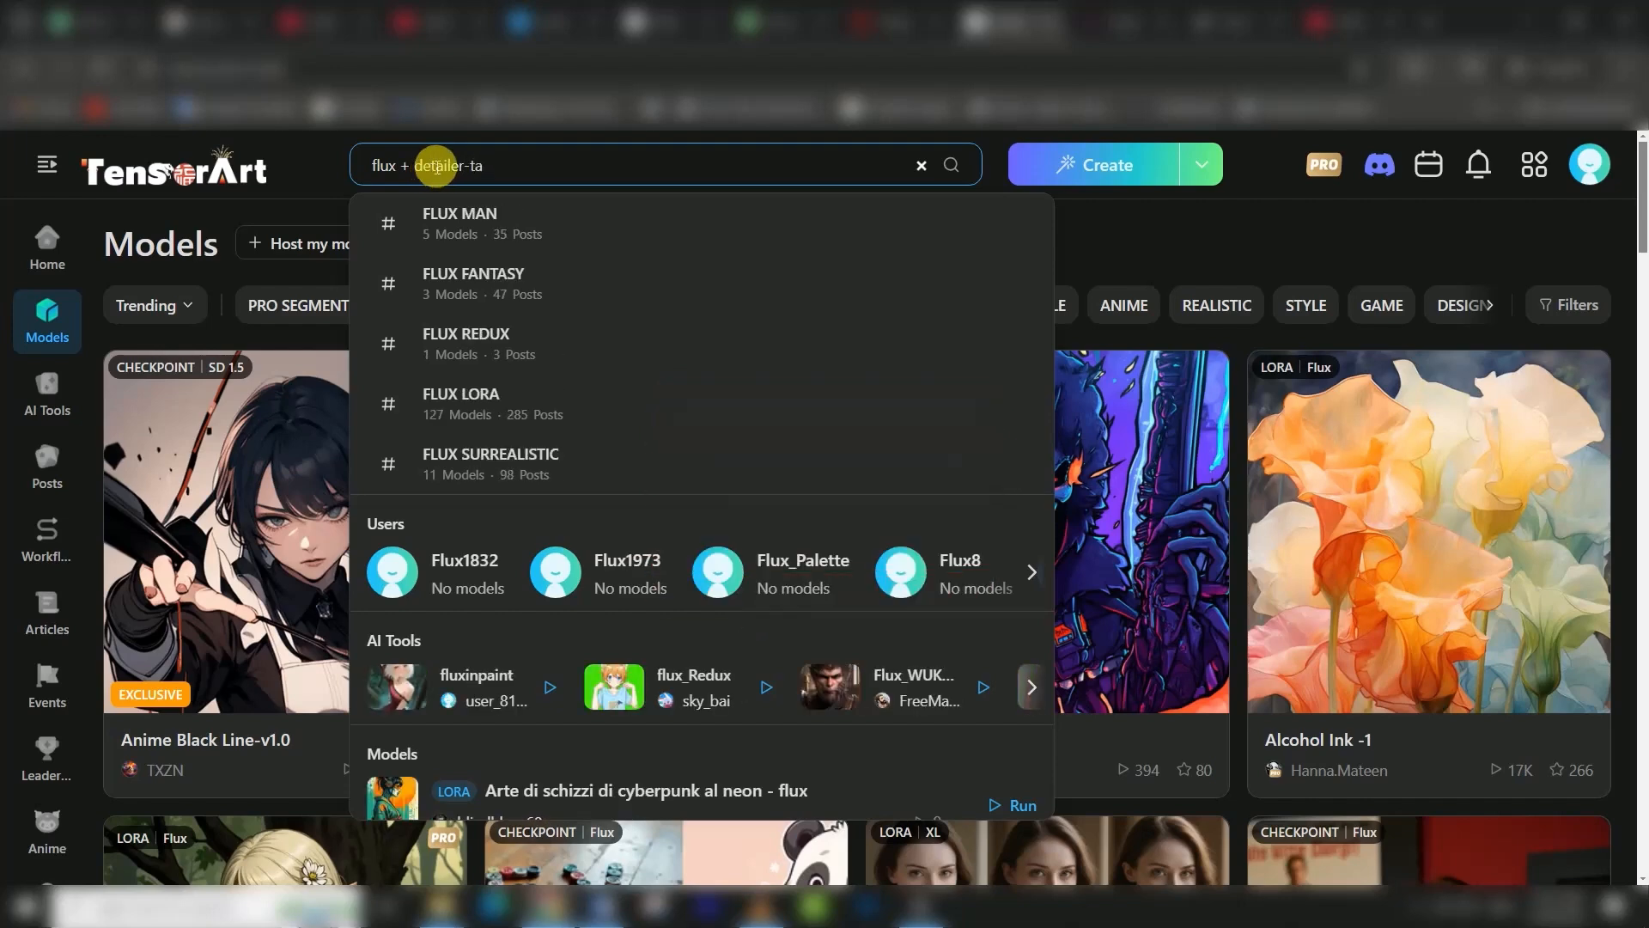
left_click(951, 164)
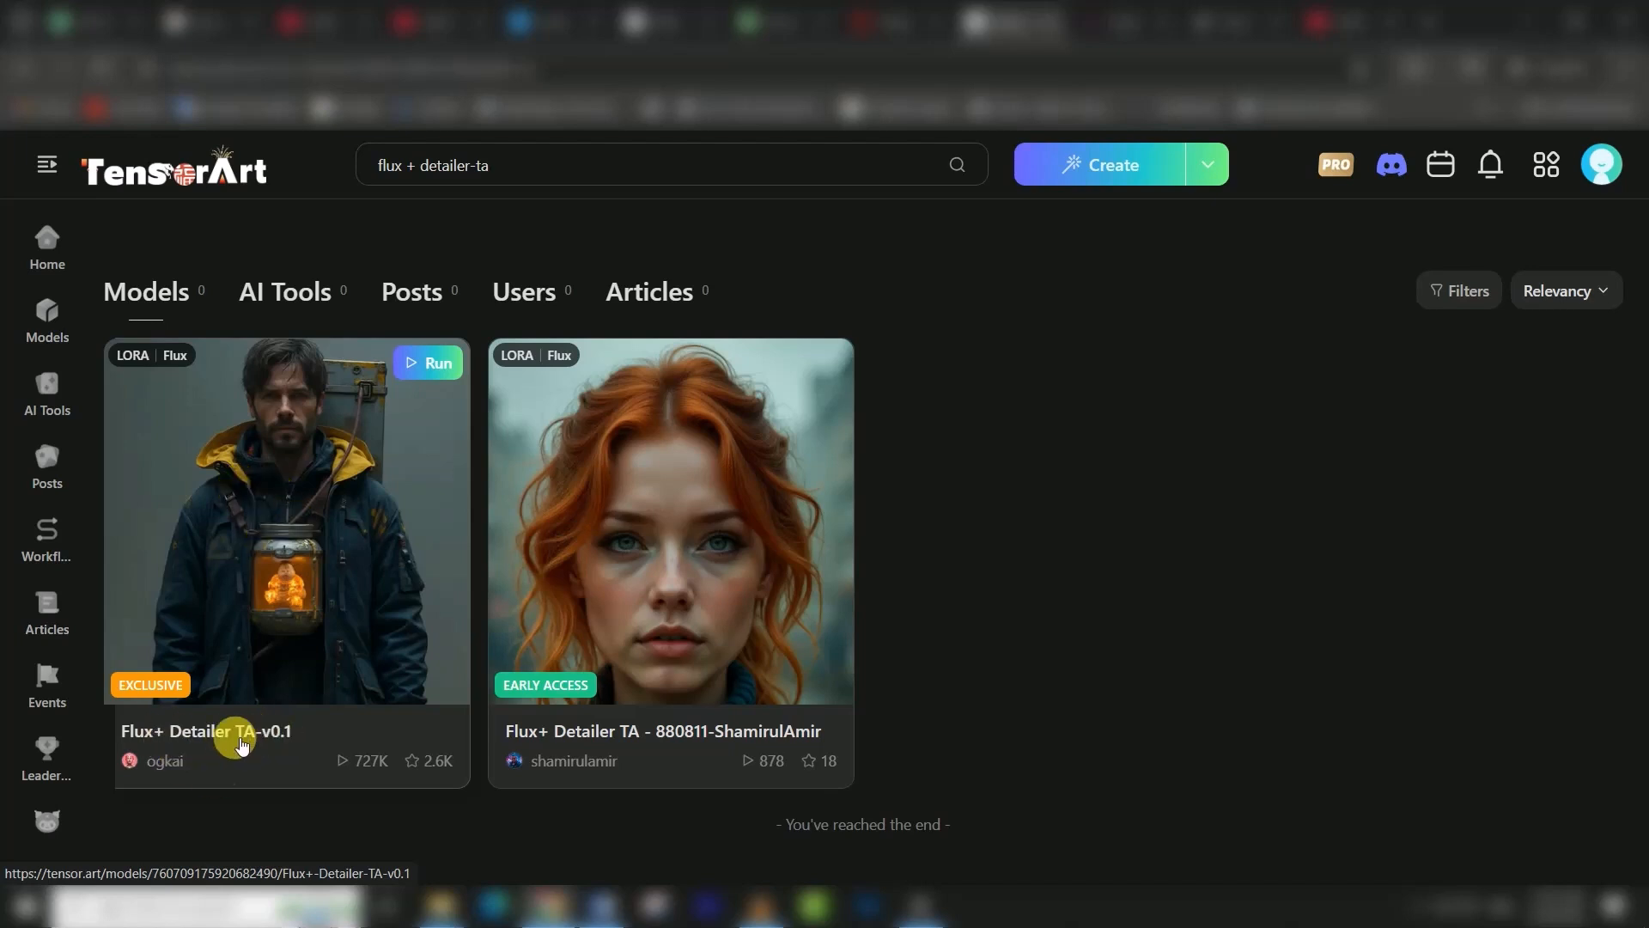
- Run the Flux+ Detailer TA-v0.1 model by ogkai and apply the author's recommended FLUX.1 - dev-fp8 basic model
left_click(340, 537)
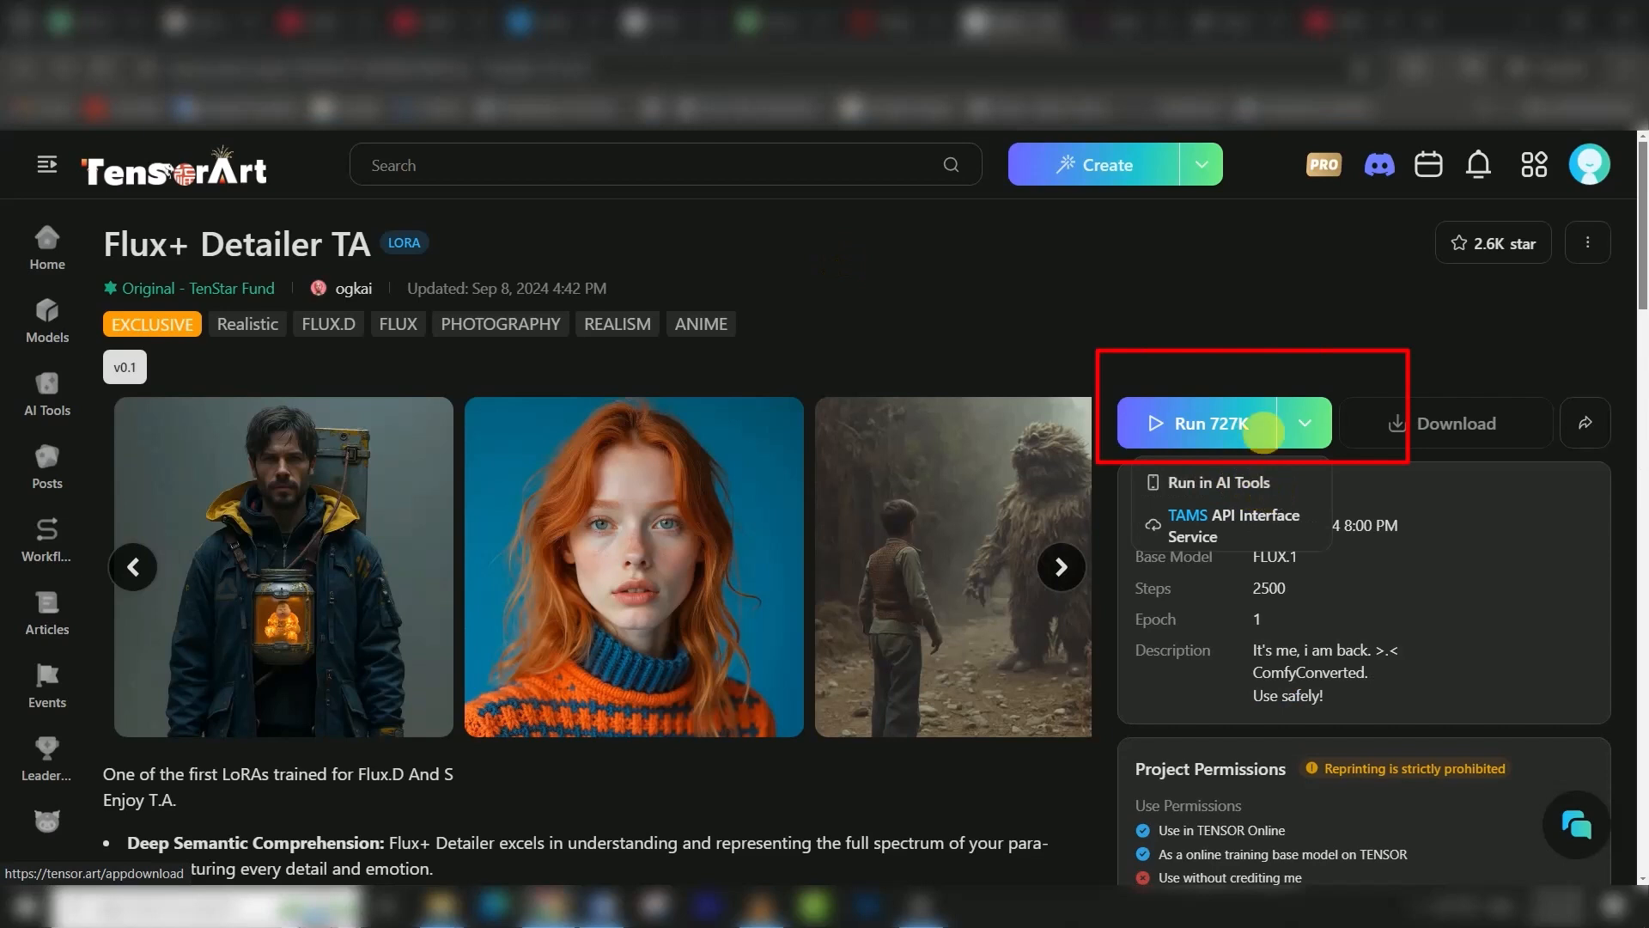
left_click(1311, 421)
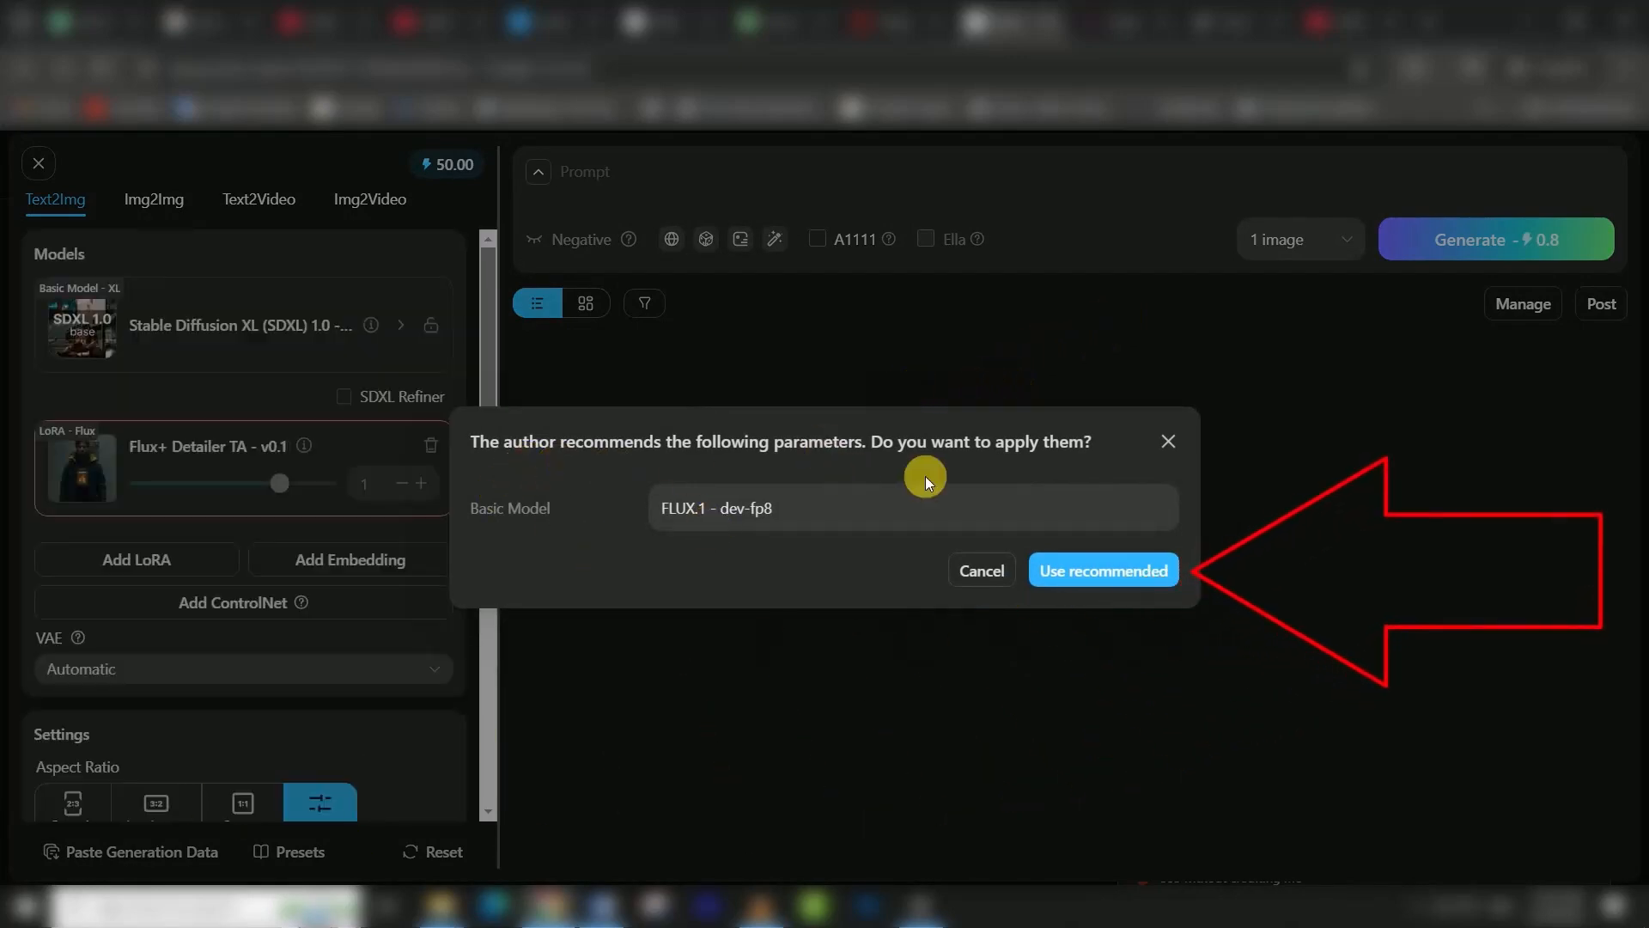
left_click(1112, 570)
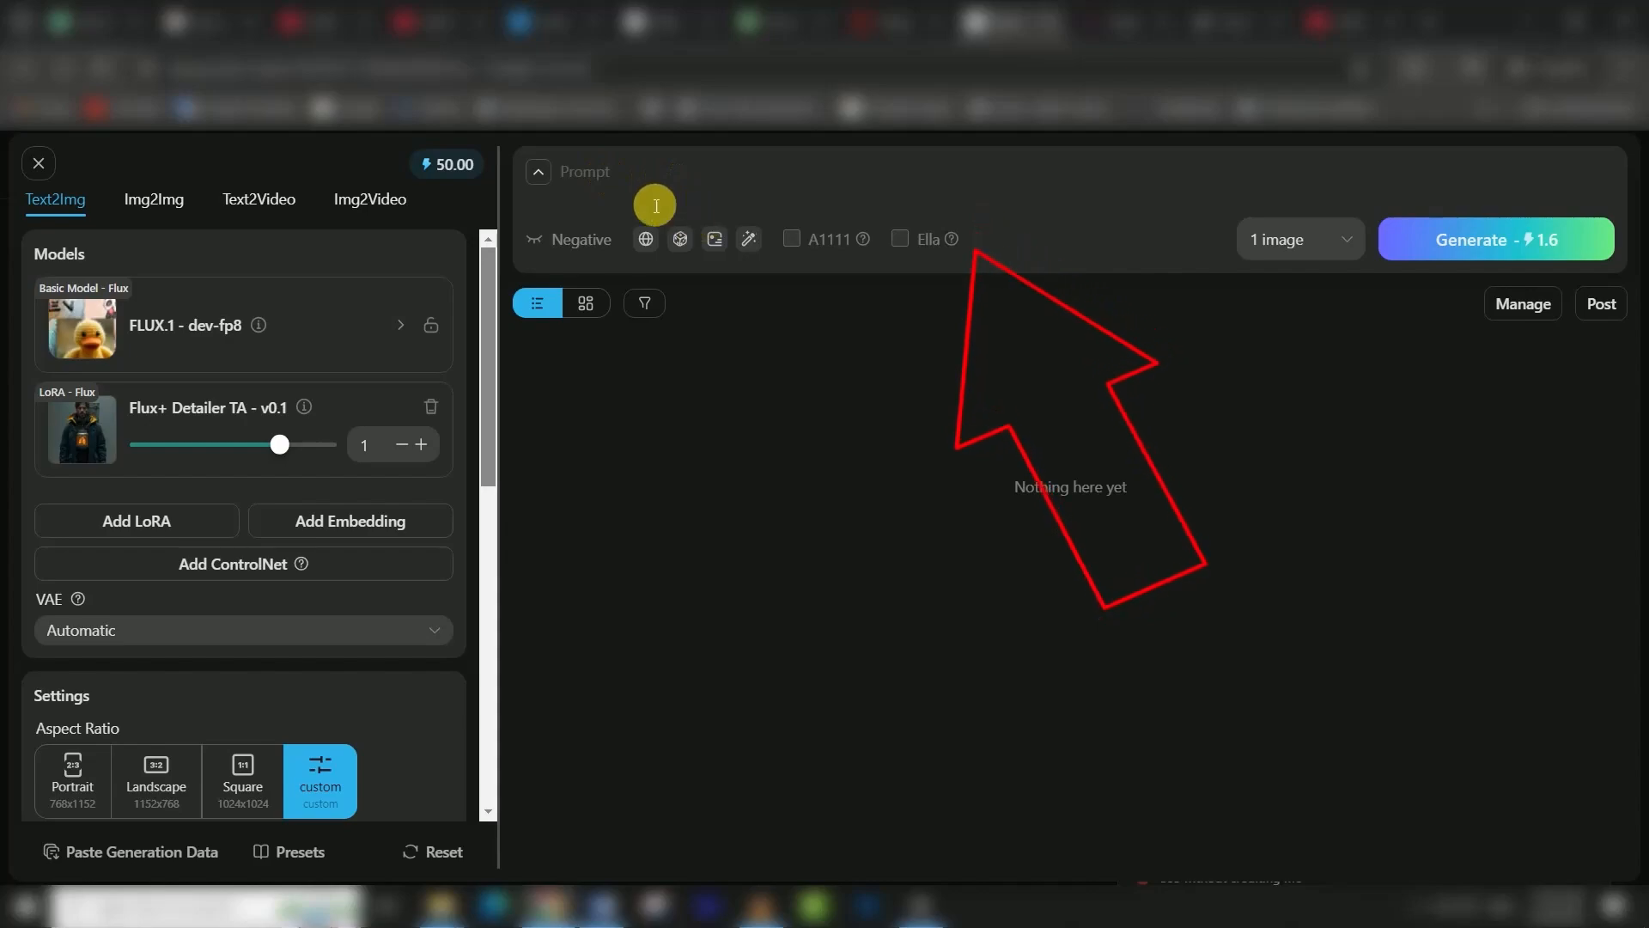
- Copy the cat-and-child scene description from ChatGPT without its quotation marks and paste it as the Tensor.Art prompt
left_click(488, 314)
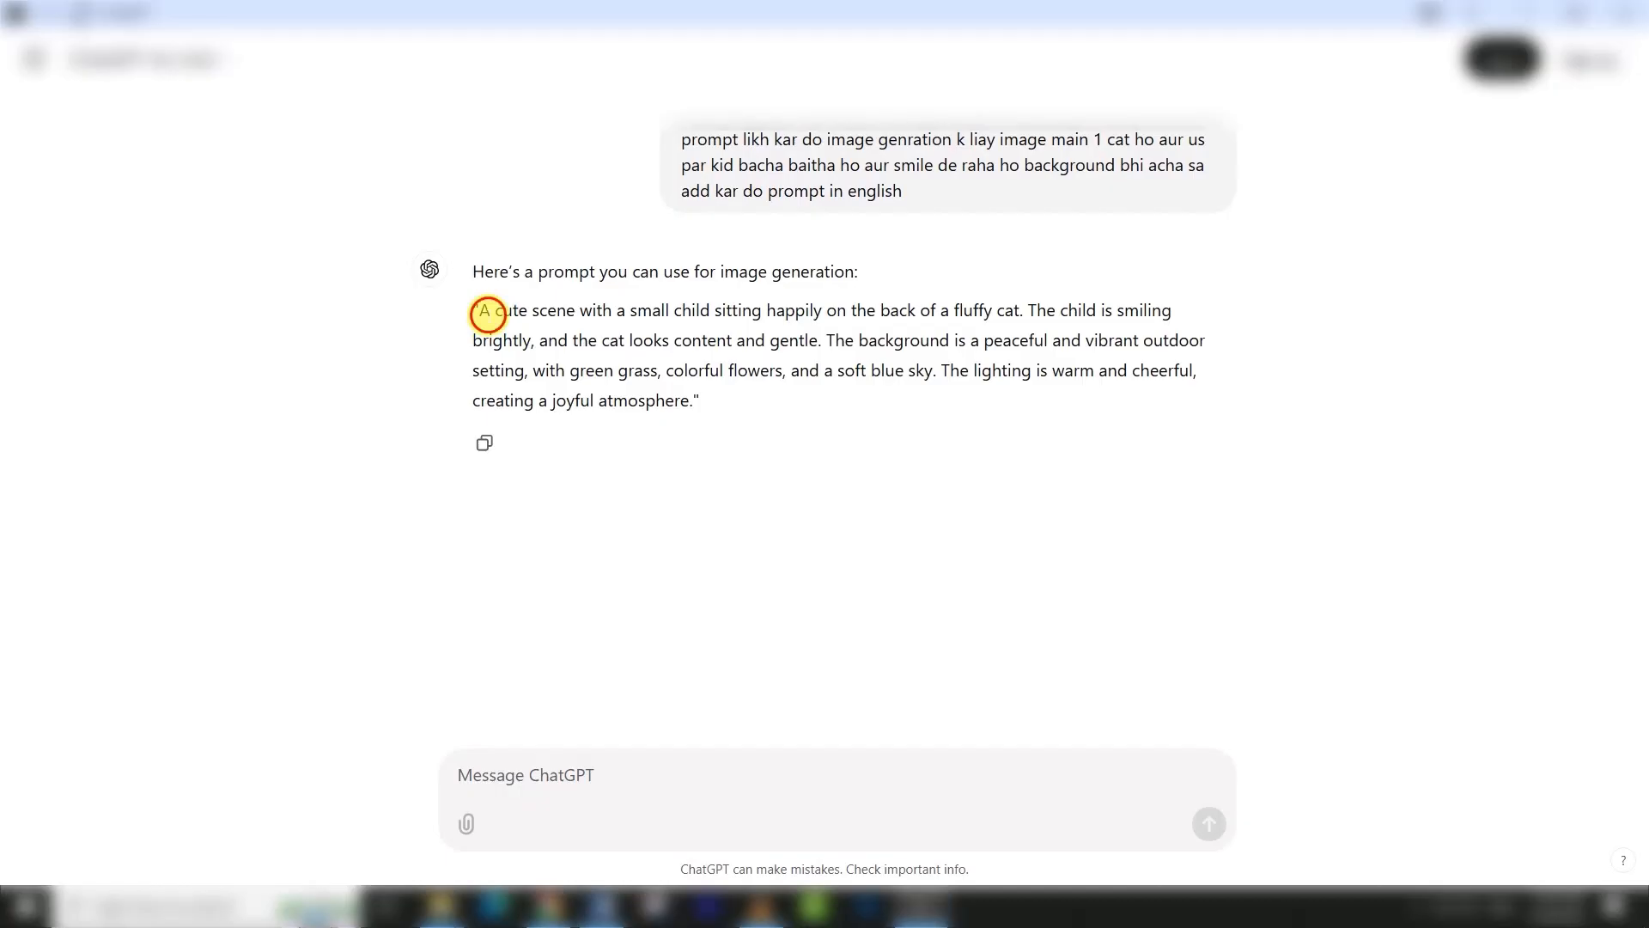
left_click_drag(488, 314, 683, 411)
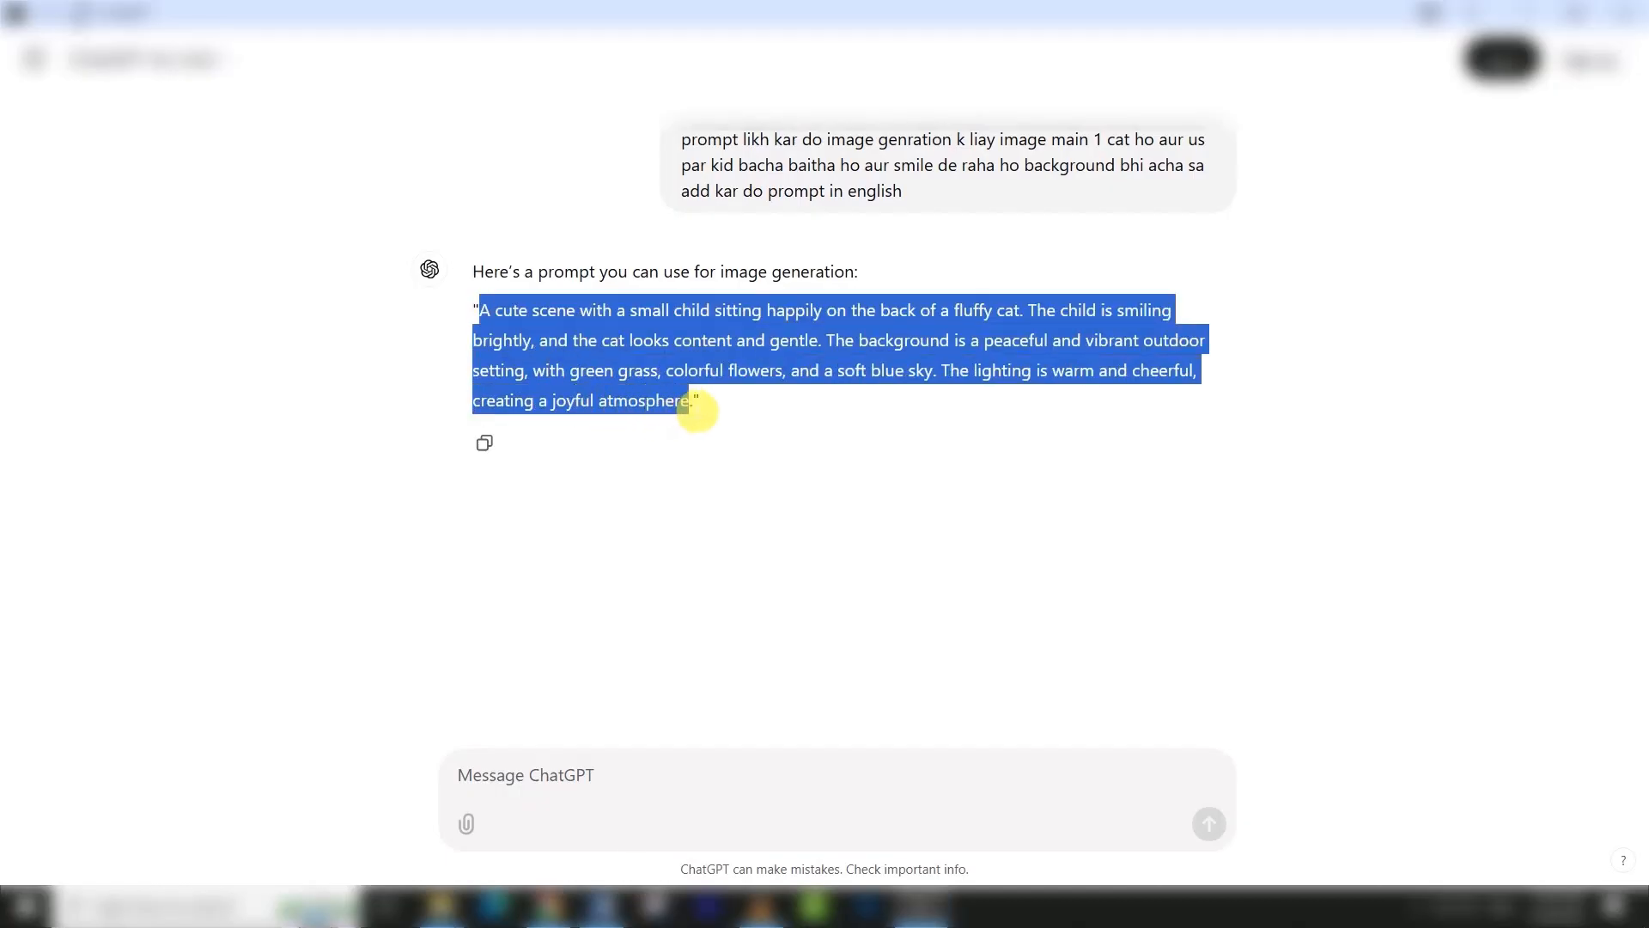
right_click(687, 407)
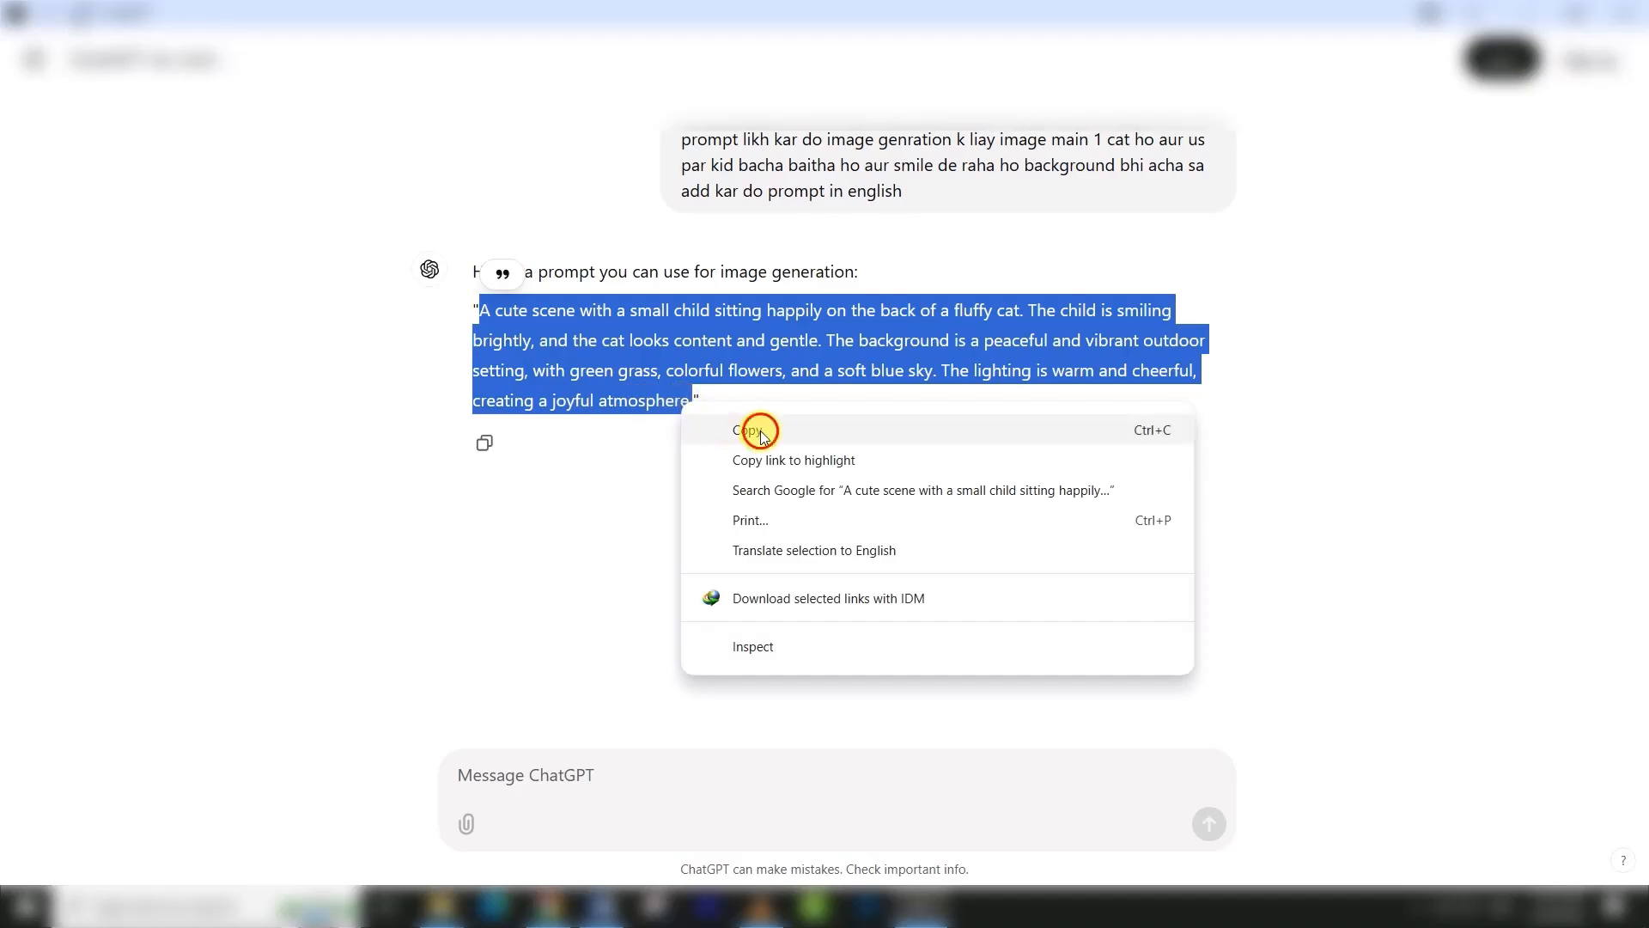
left_click(756, 428)
left_click(628, 171)
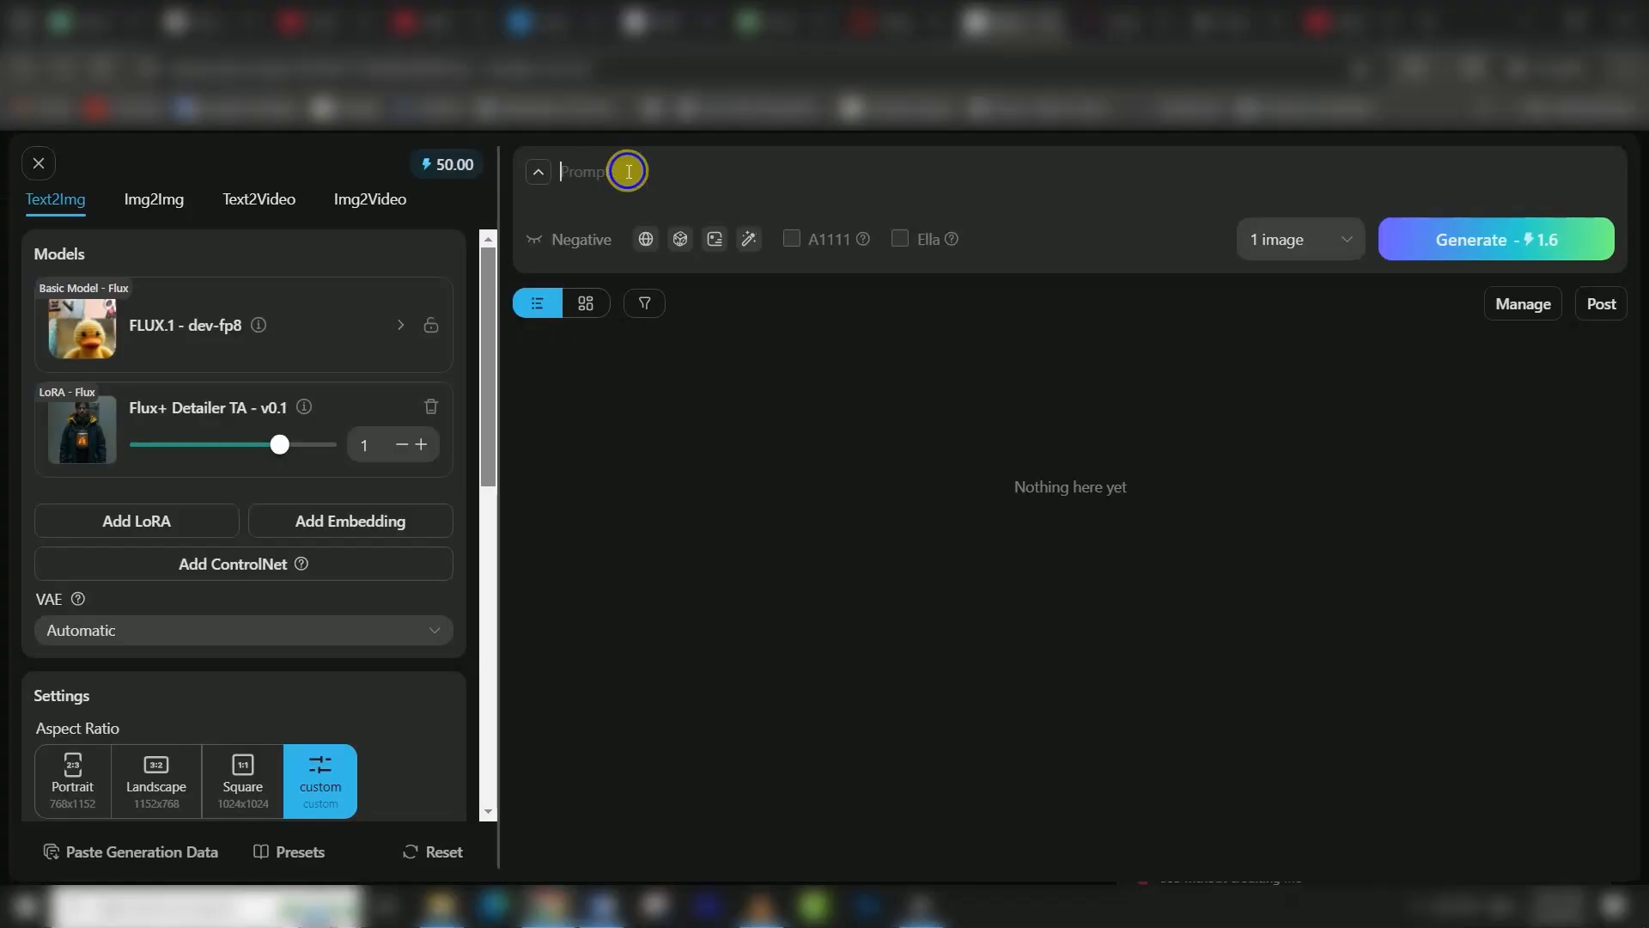
right_click(621, 164)
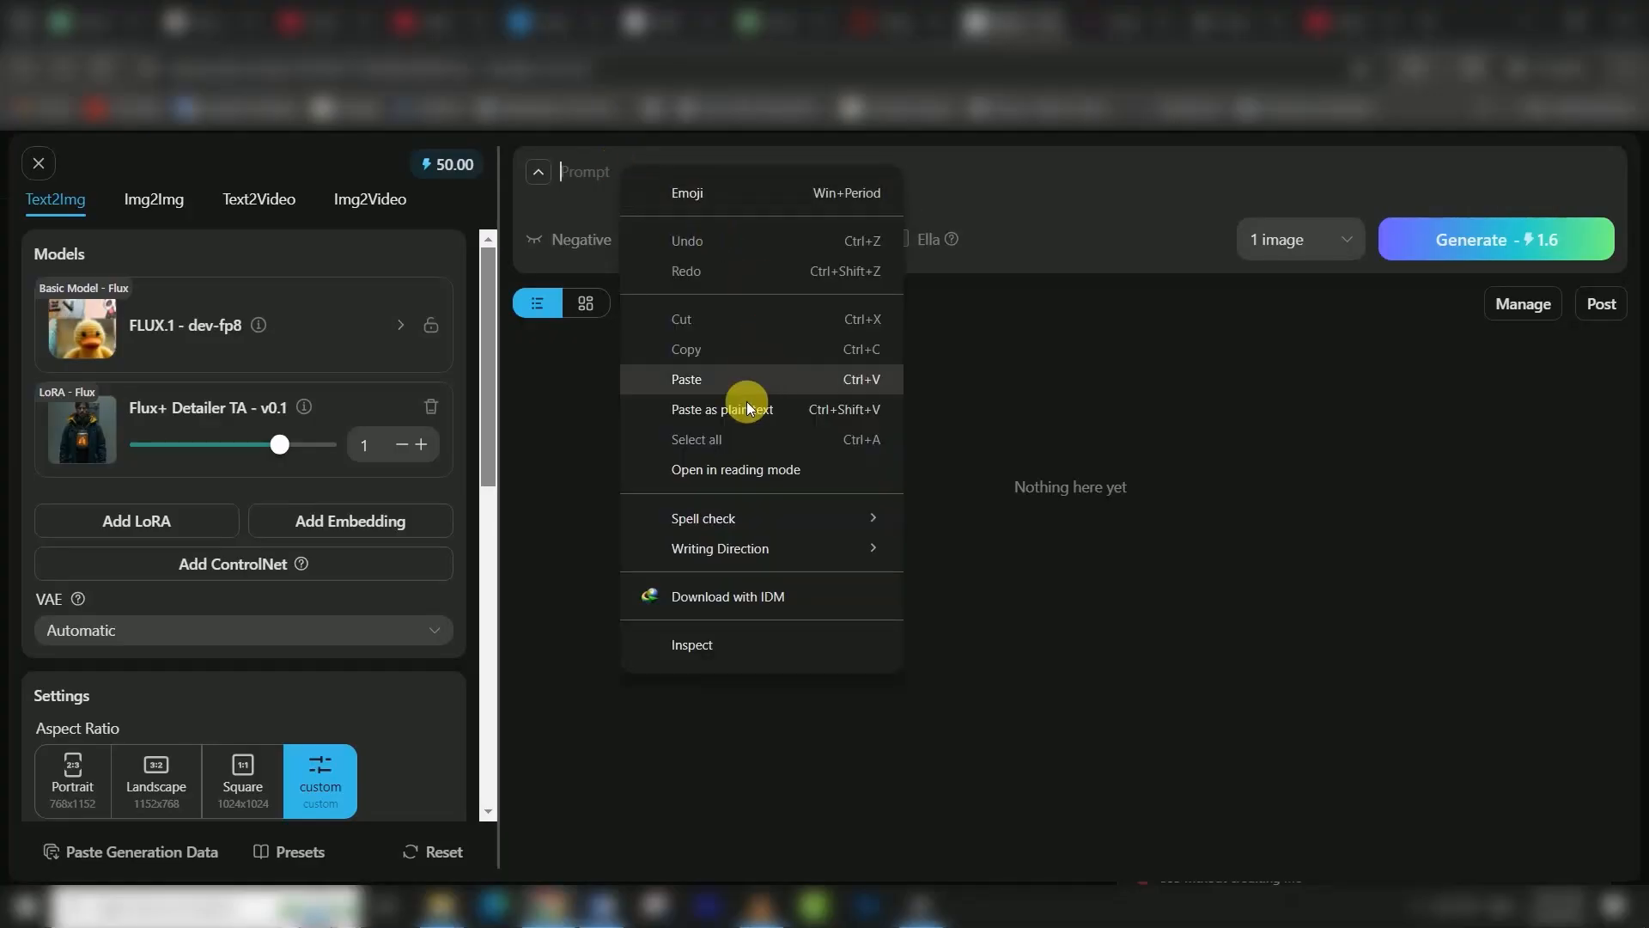
left_click(745, 376)
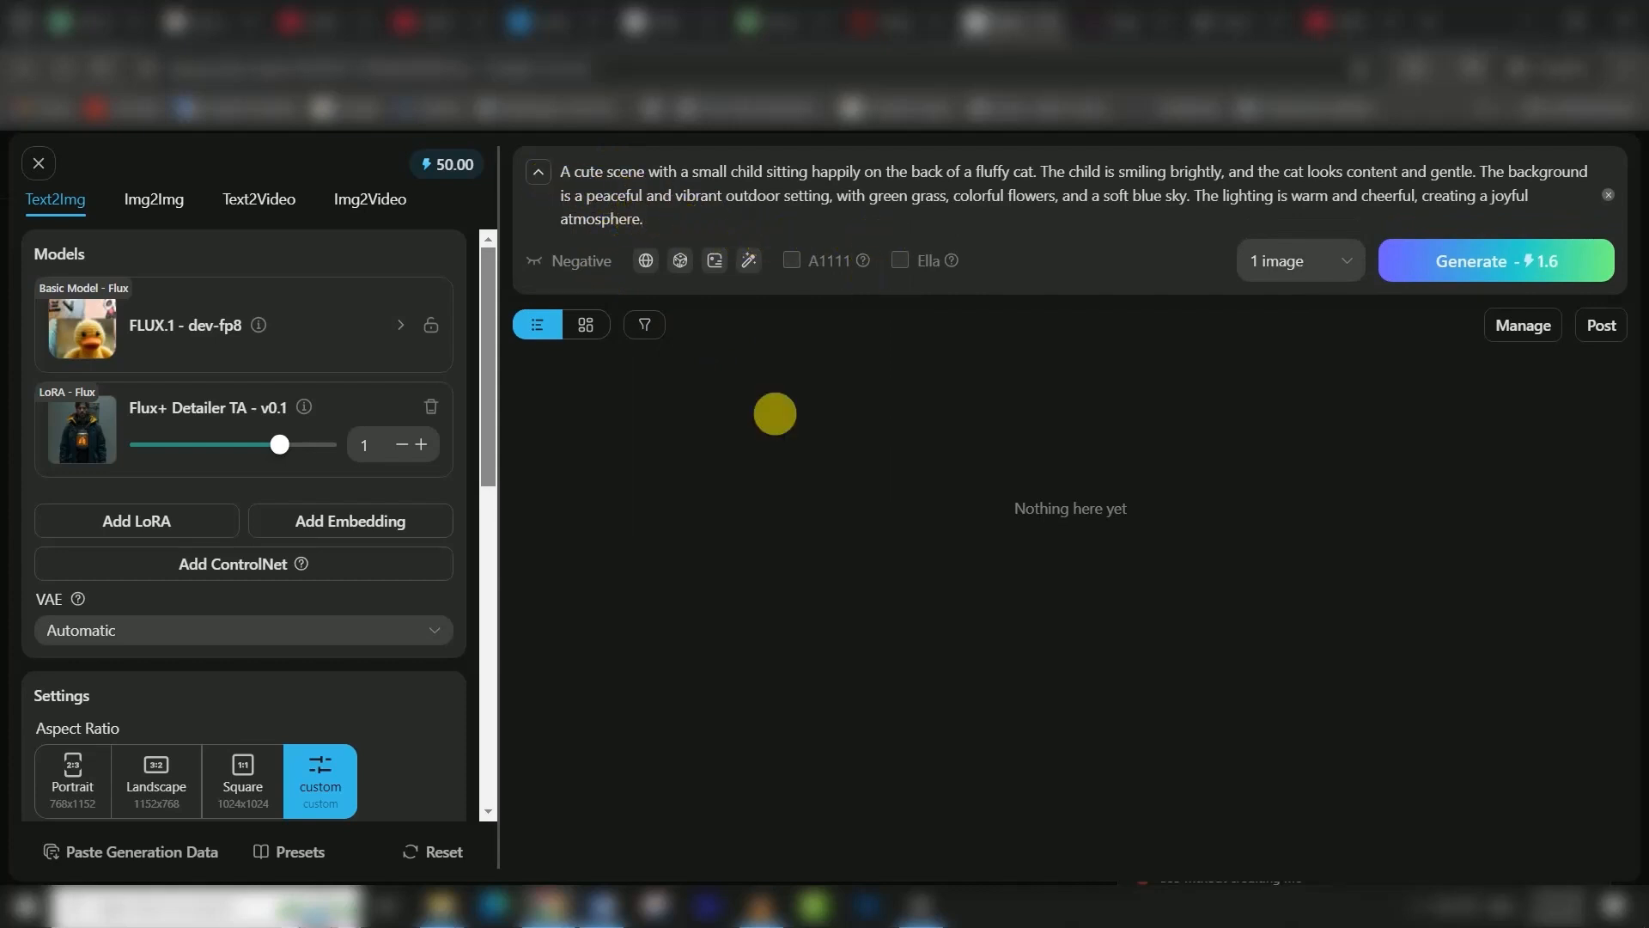
- Set the aspect ratio to Landscape 1152x768 and start generating one image
scroll(304, 566, "down", 1)
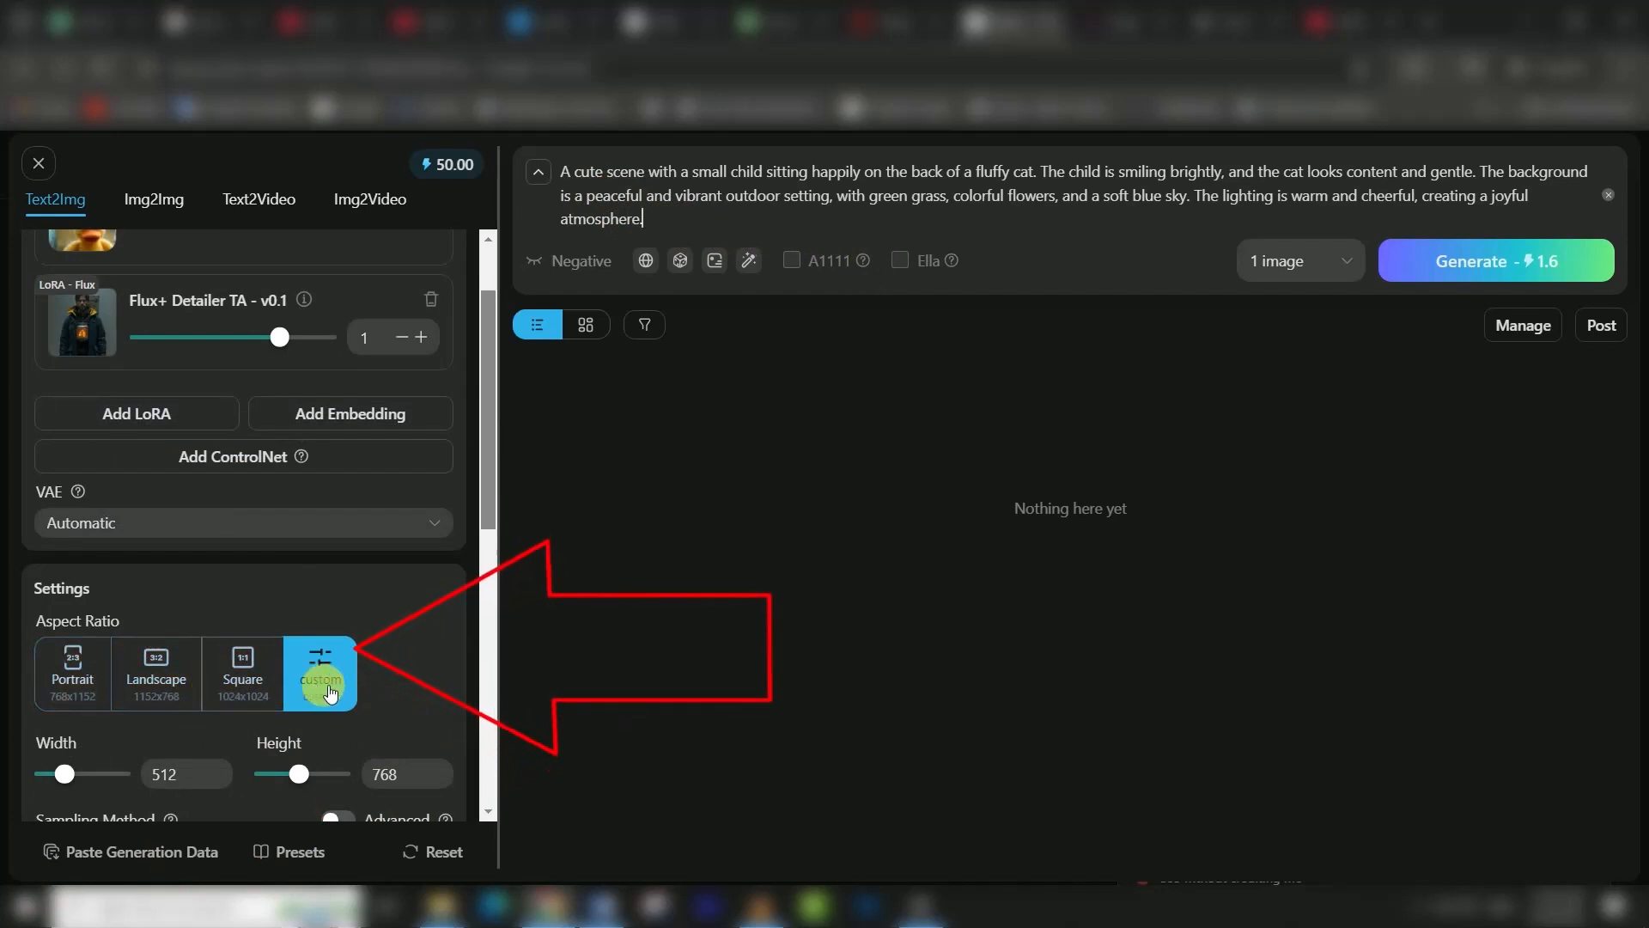
left_click(168, 685)
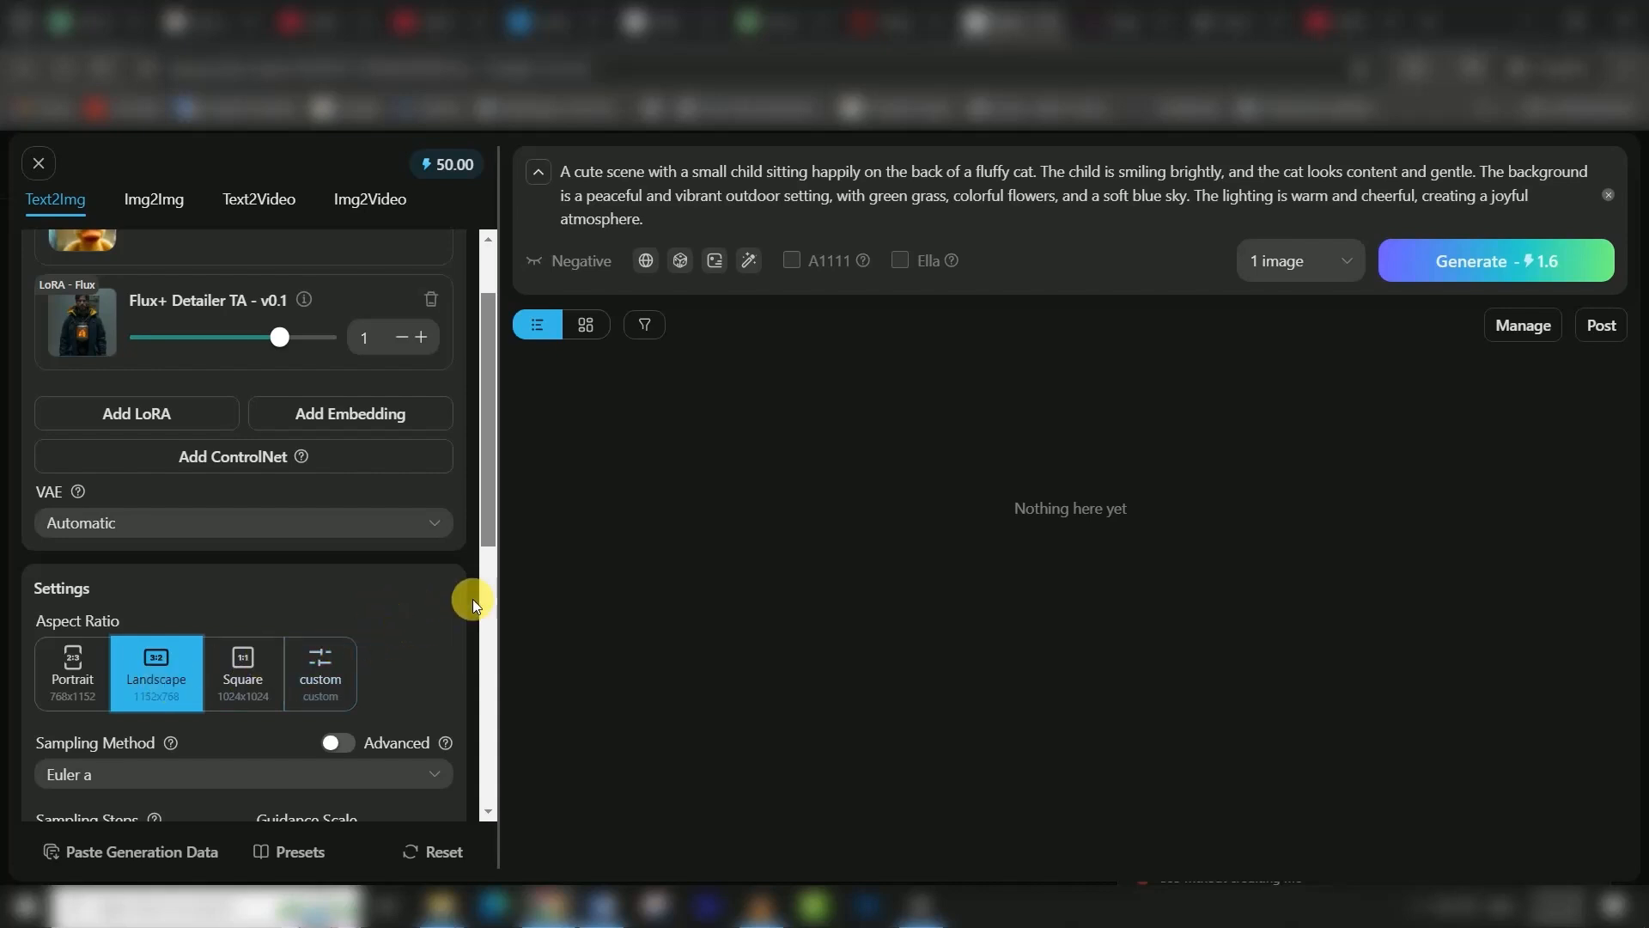
scroll(404, 509, "down", 4)
scroll(404, 508, "down", 3)
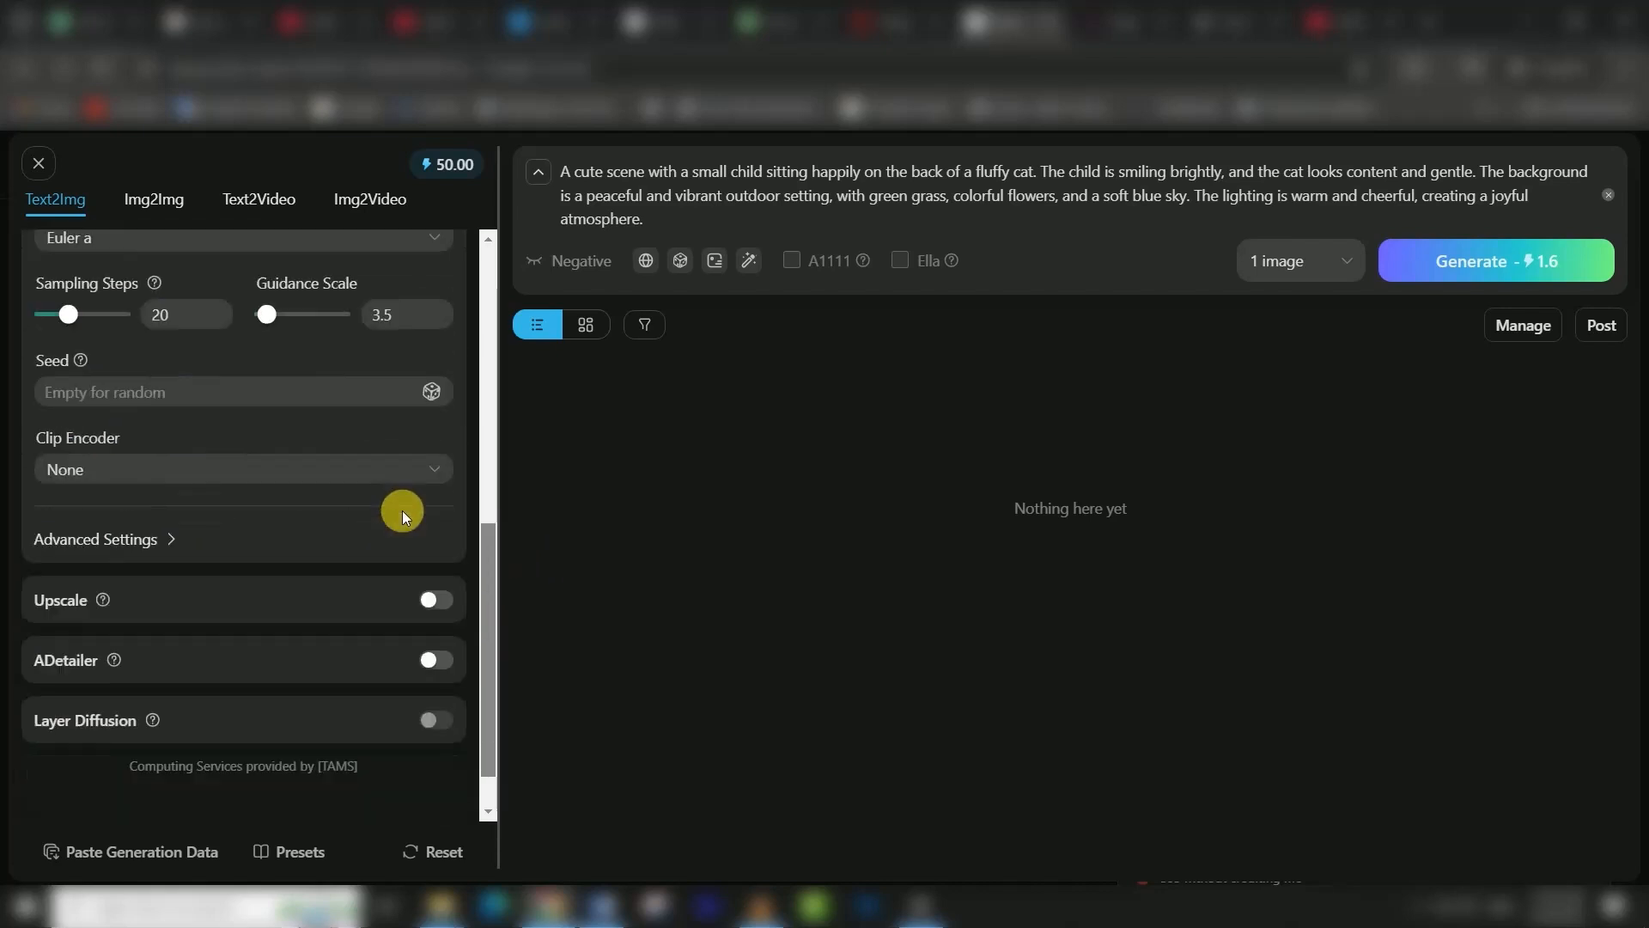
scroll(402, 511, "up", 7)
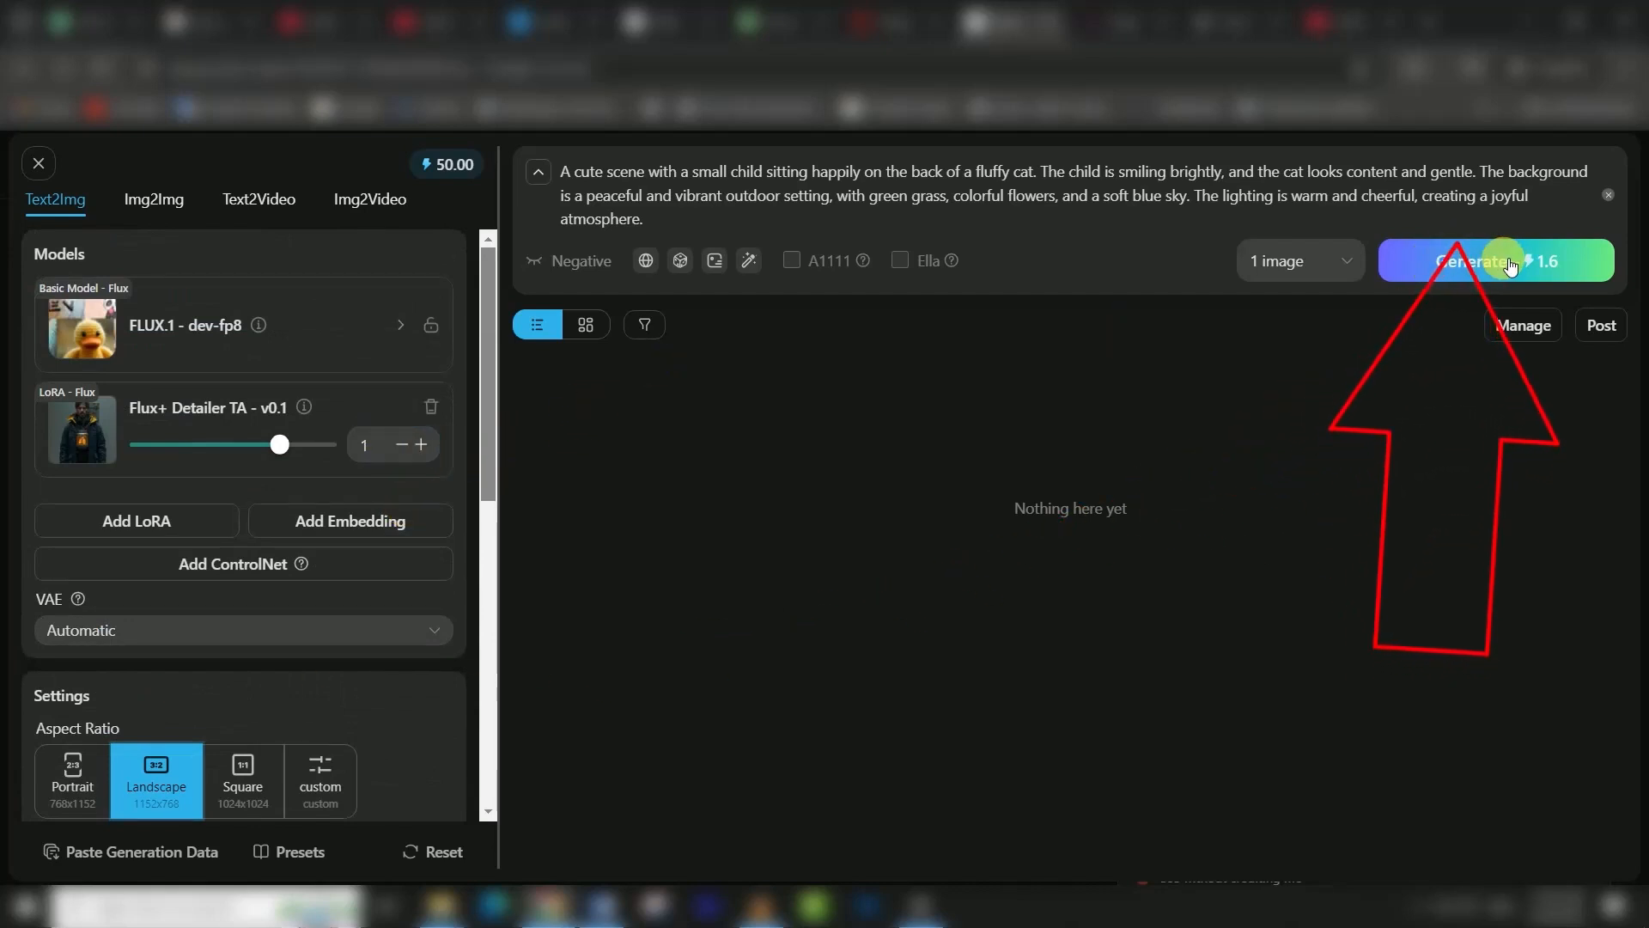
left_click(1481, 296)
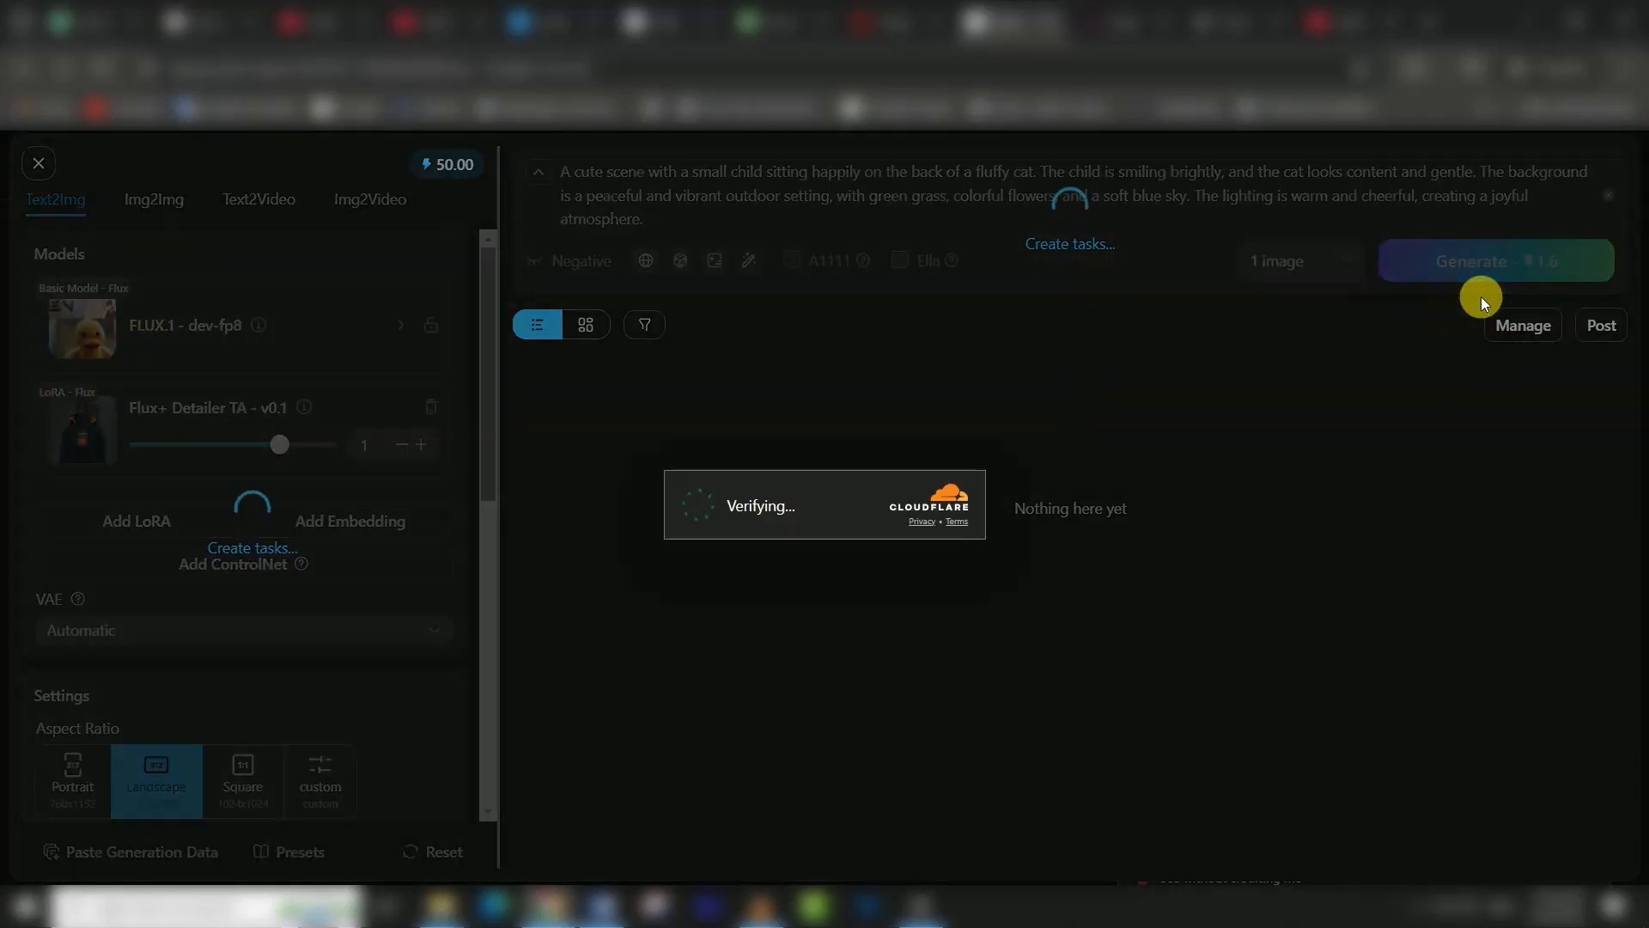
- Download the two finished child-and-cat images dated Jan 17, 2025 as PNG files to Downloads and look through them in the photo viewer
left_click(694, 502)
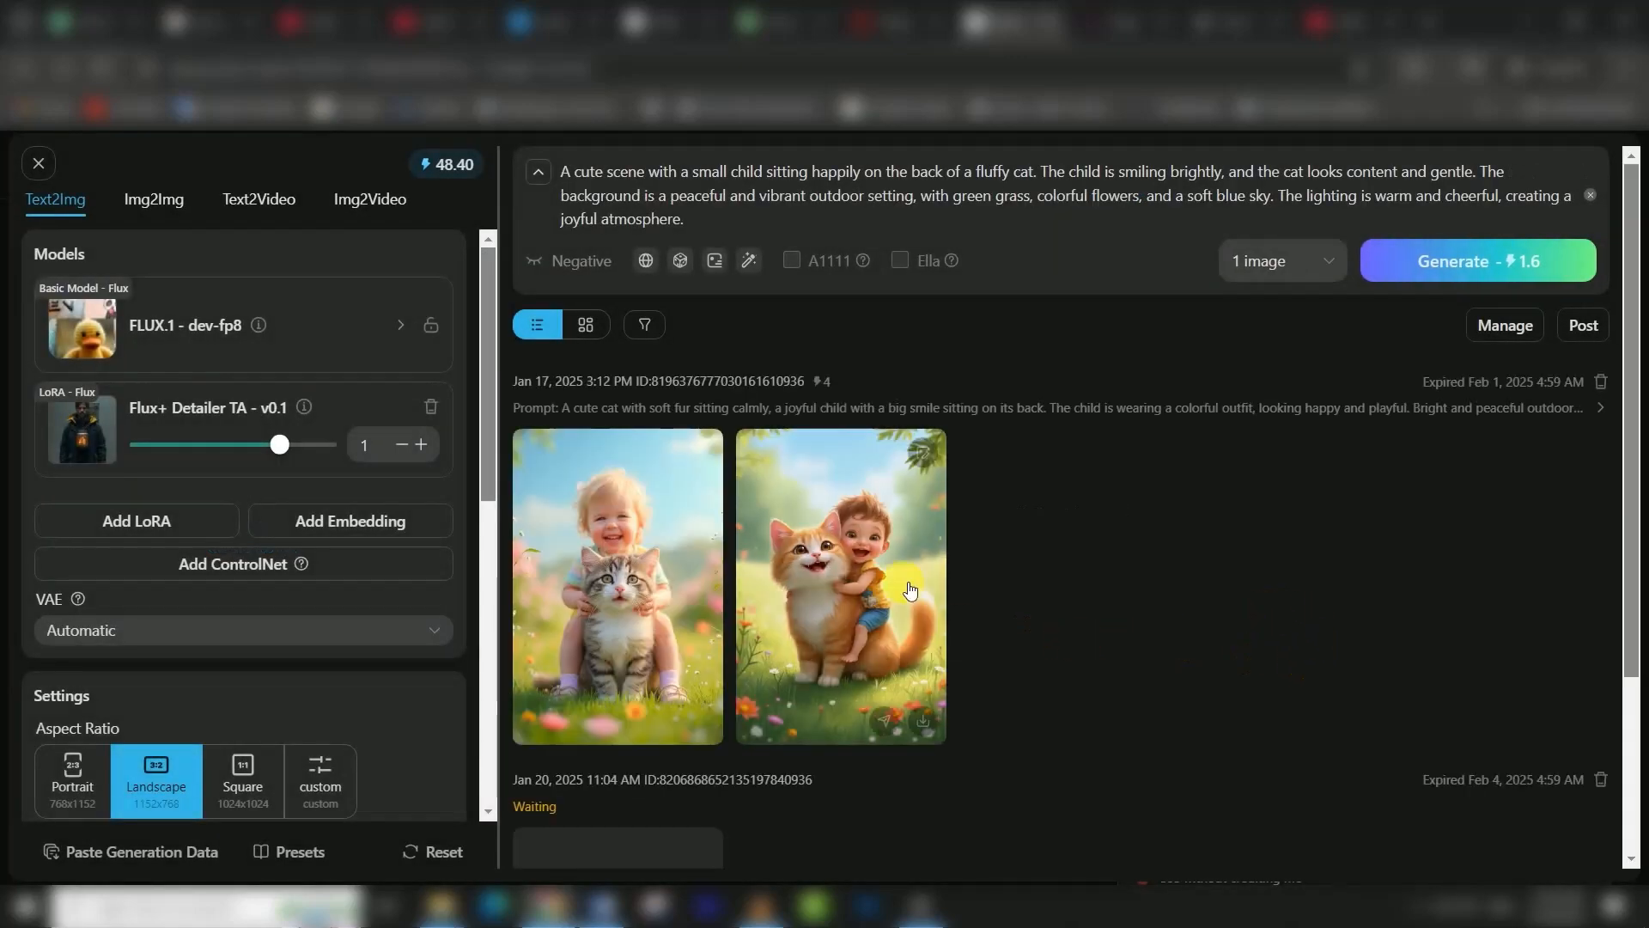
mouse_move(702, 725)
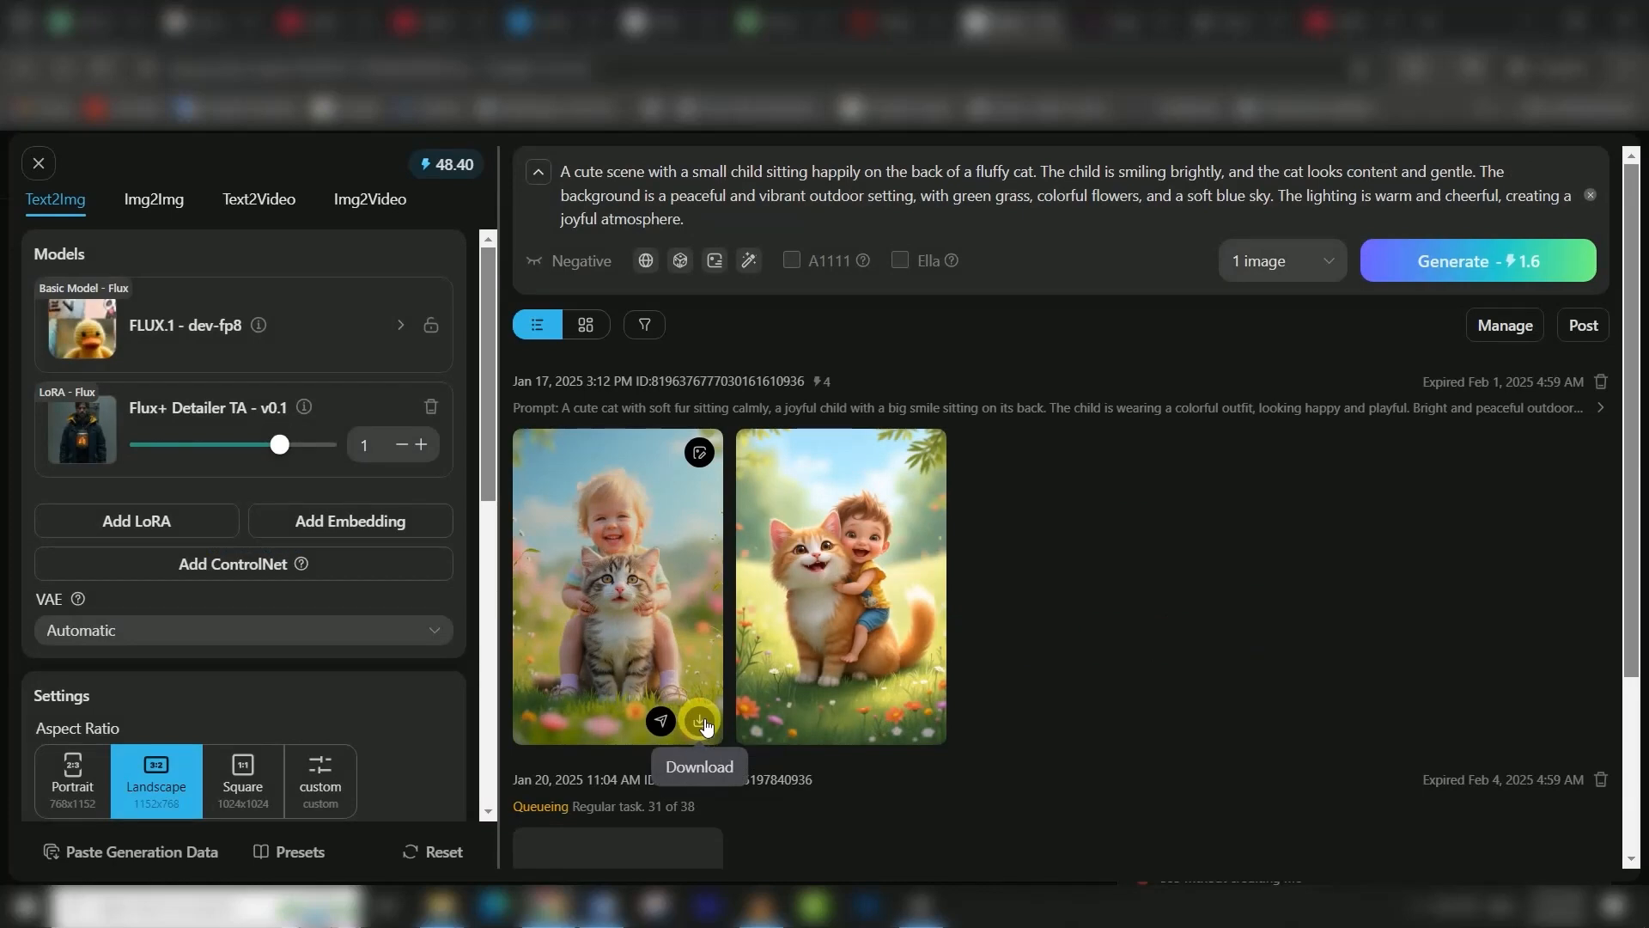
left_click(700, 722)
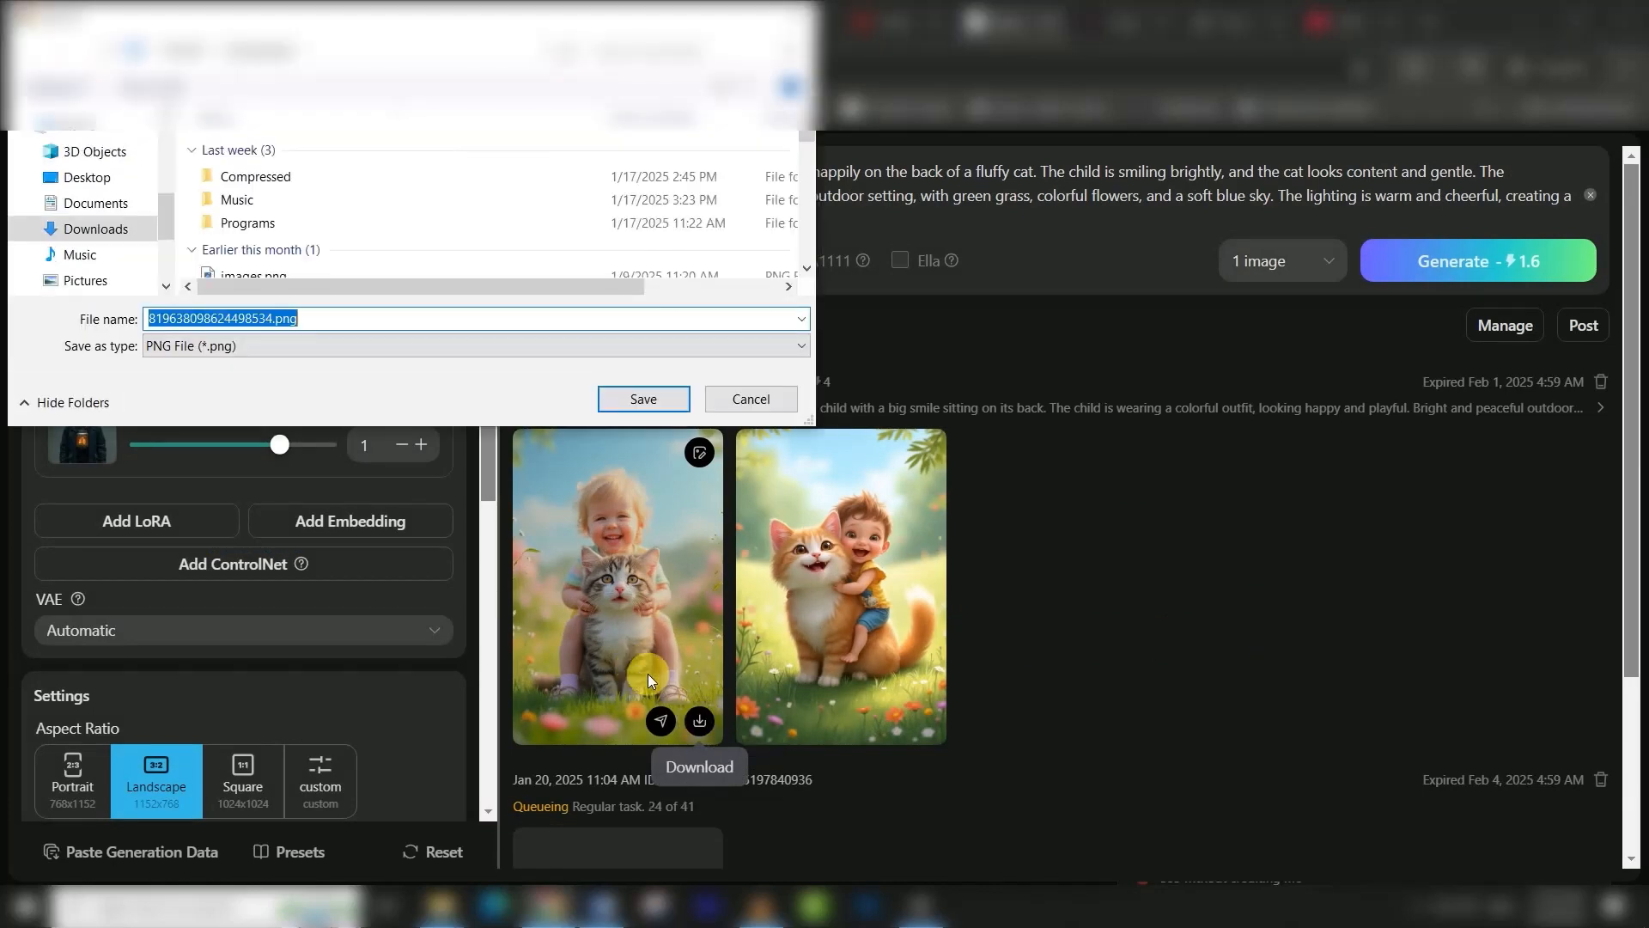
left_click(643, 398)
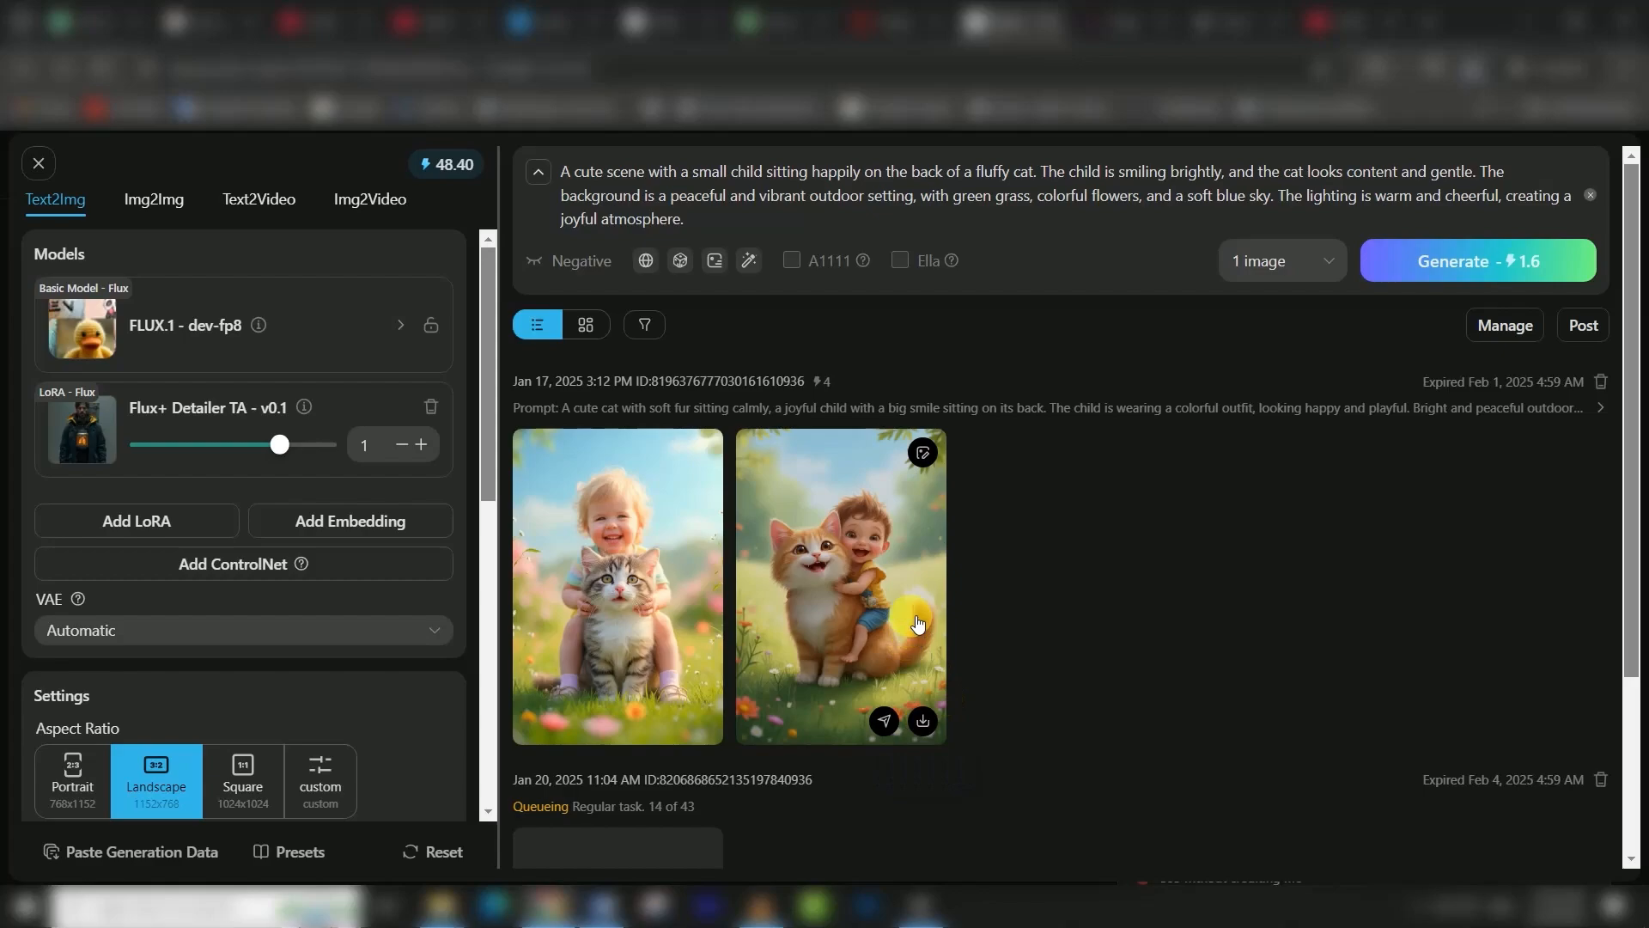
left_click(645, 398)
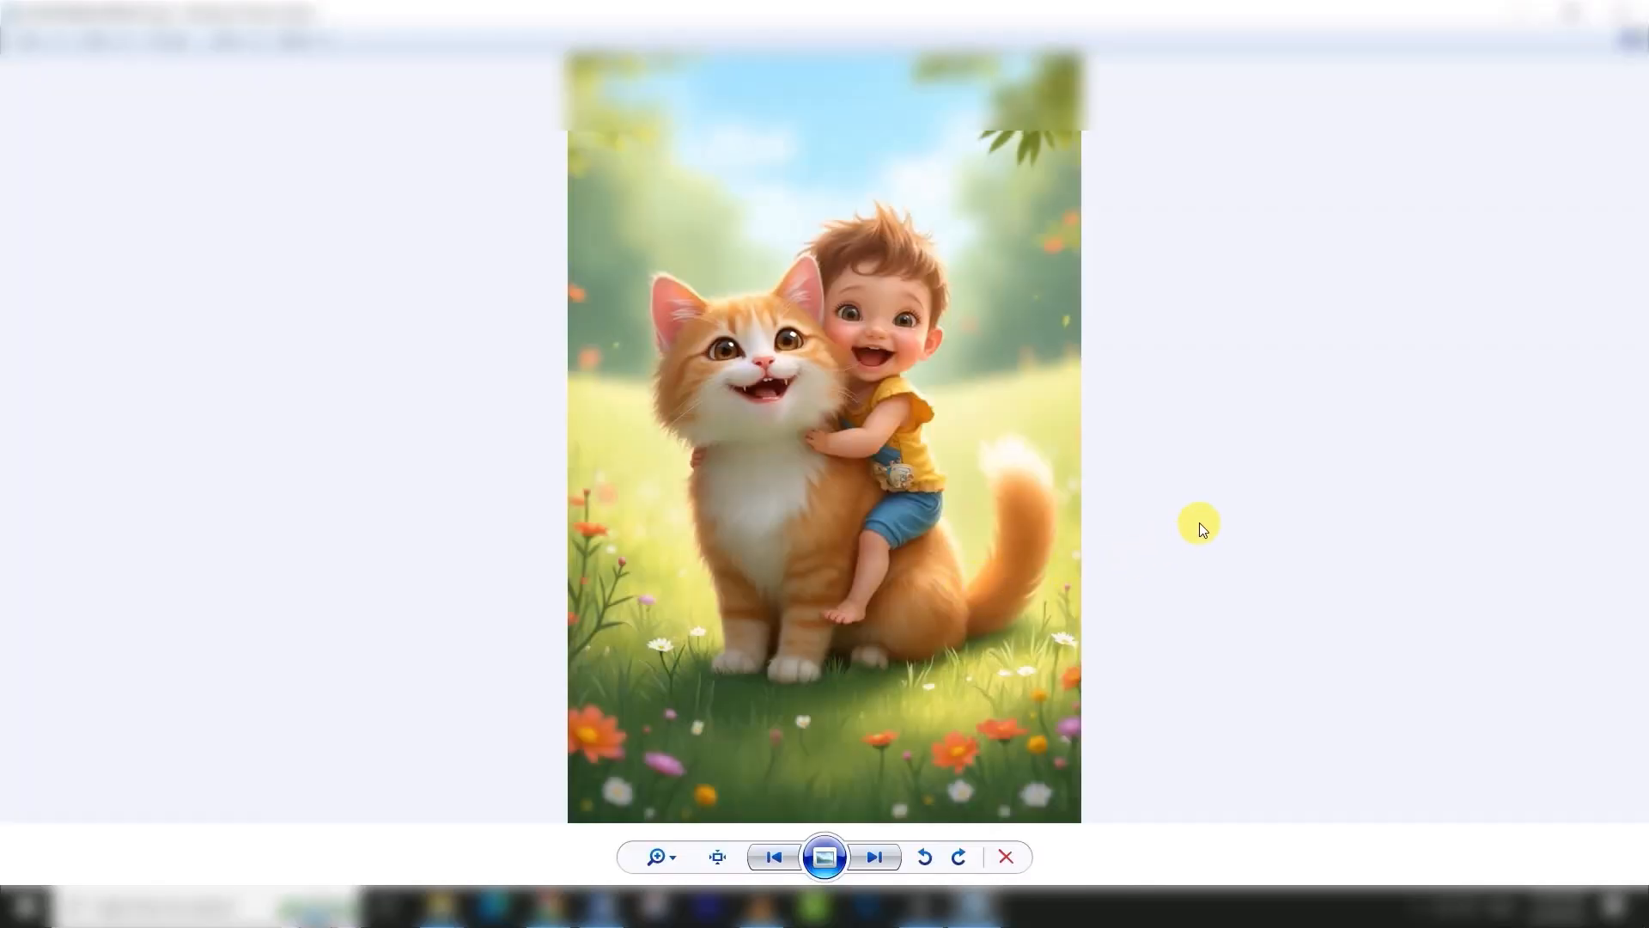
key("Right")
key("Right")
key("Left")
key("Right")
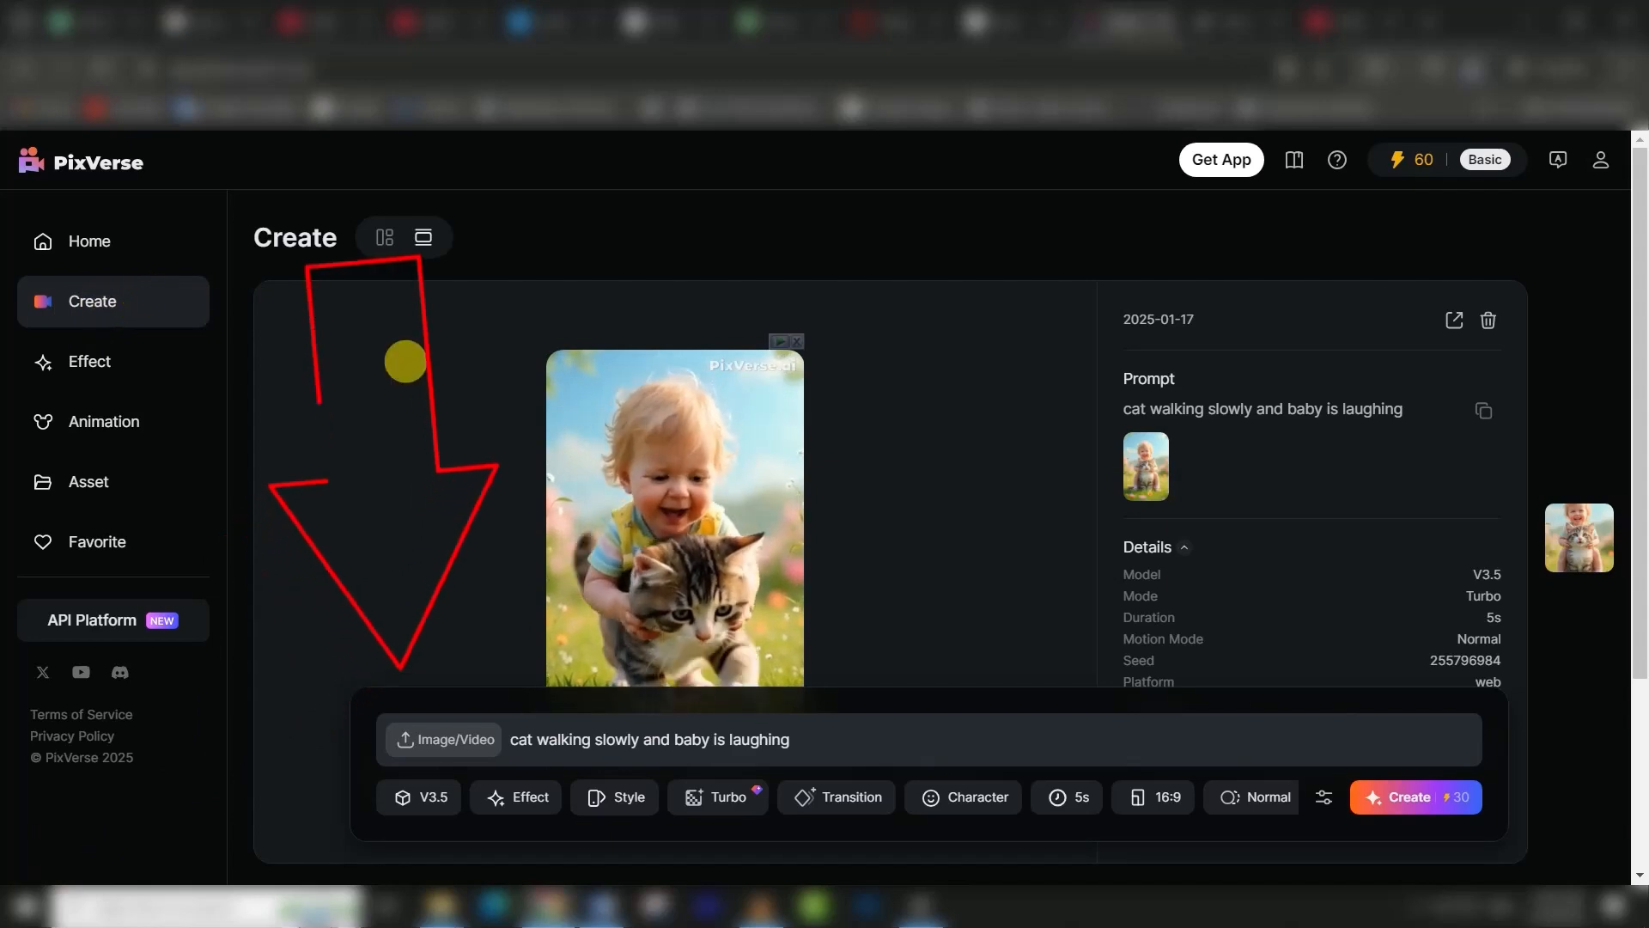
- In PixVerse, copy and clear the existing prompt text, and upload 819638098624498535.png from Downloads as the source image
triple_click(574, 743)
key("ctrl+c")
key("BackSpace")
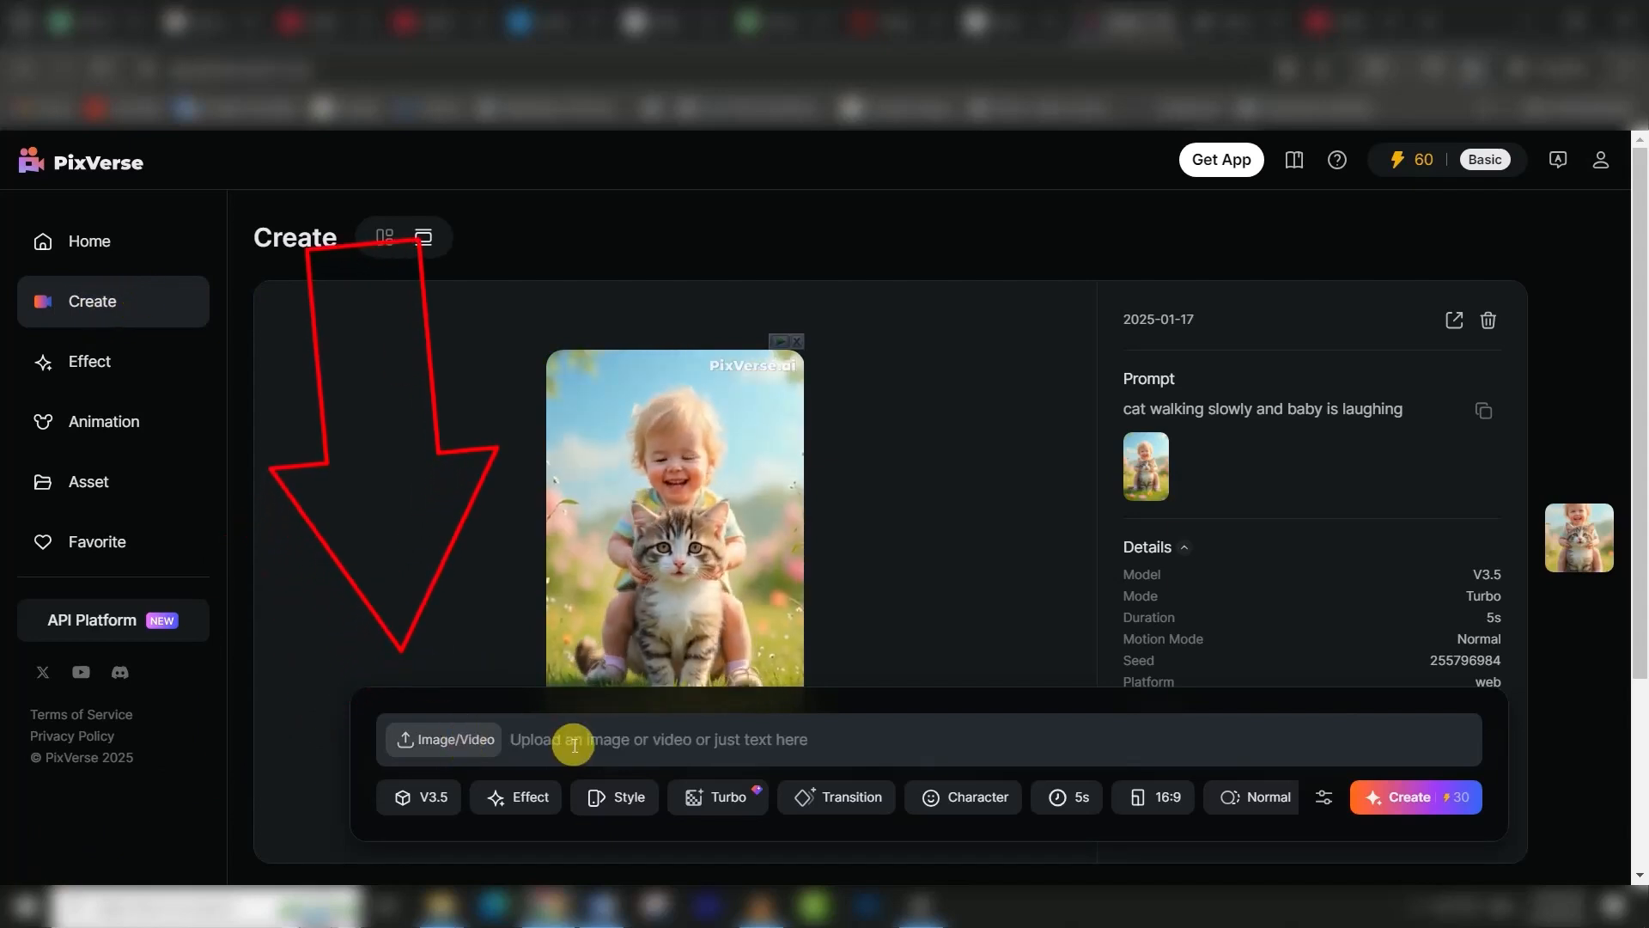
left_click(456, 741)
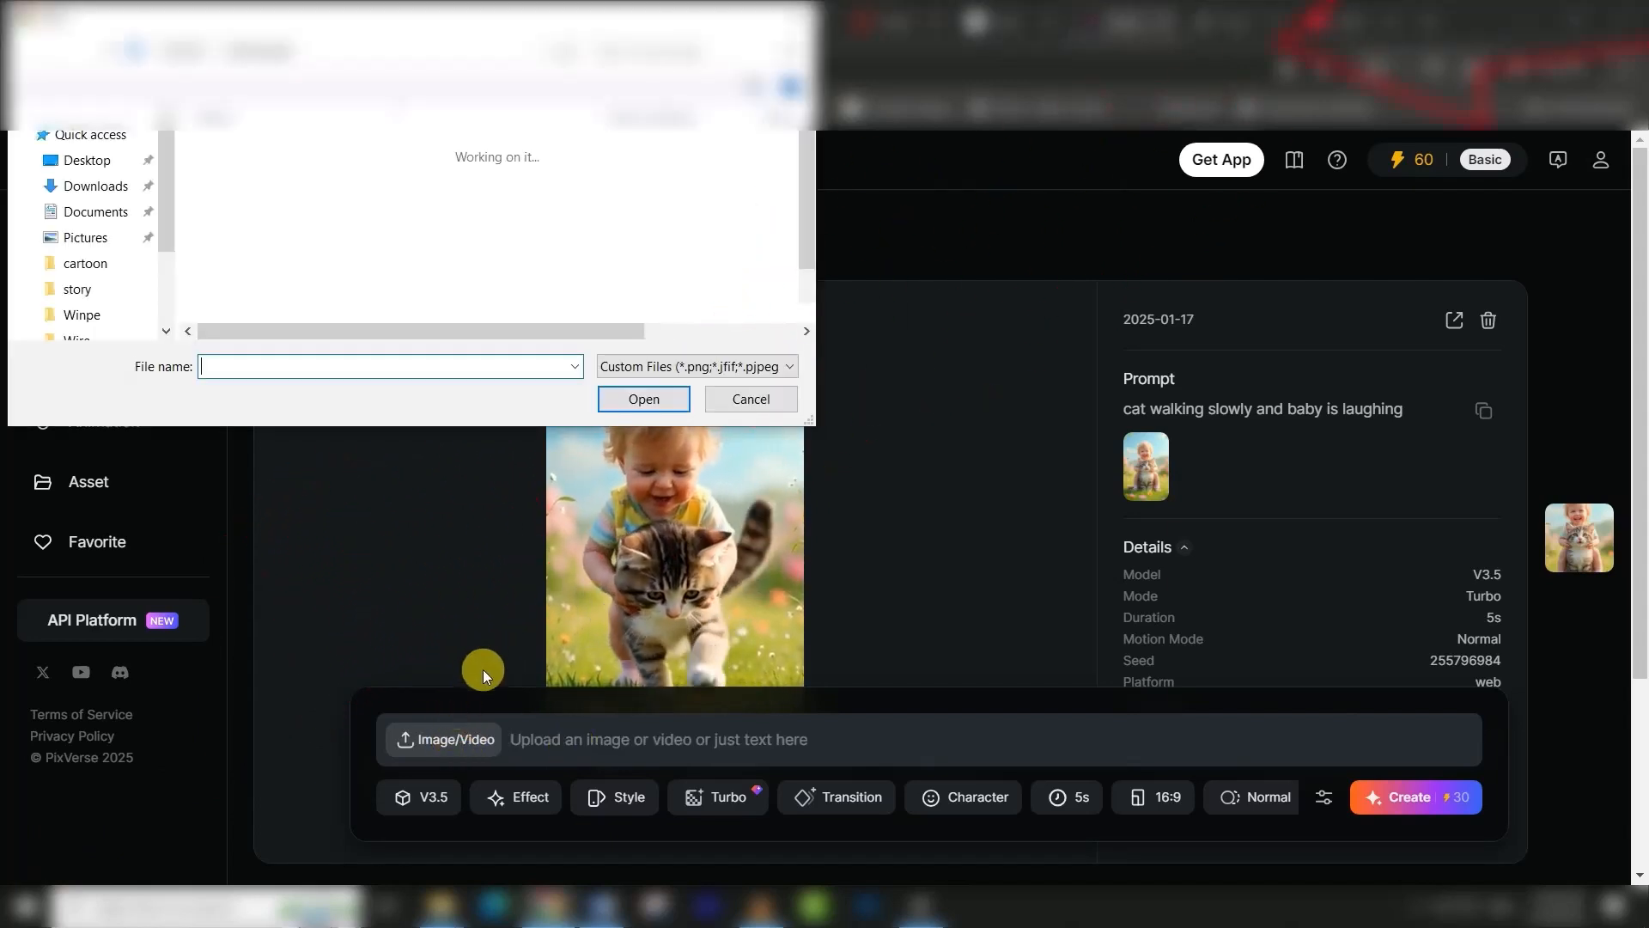
left_click(348, 200)
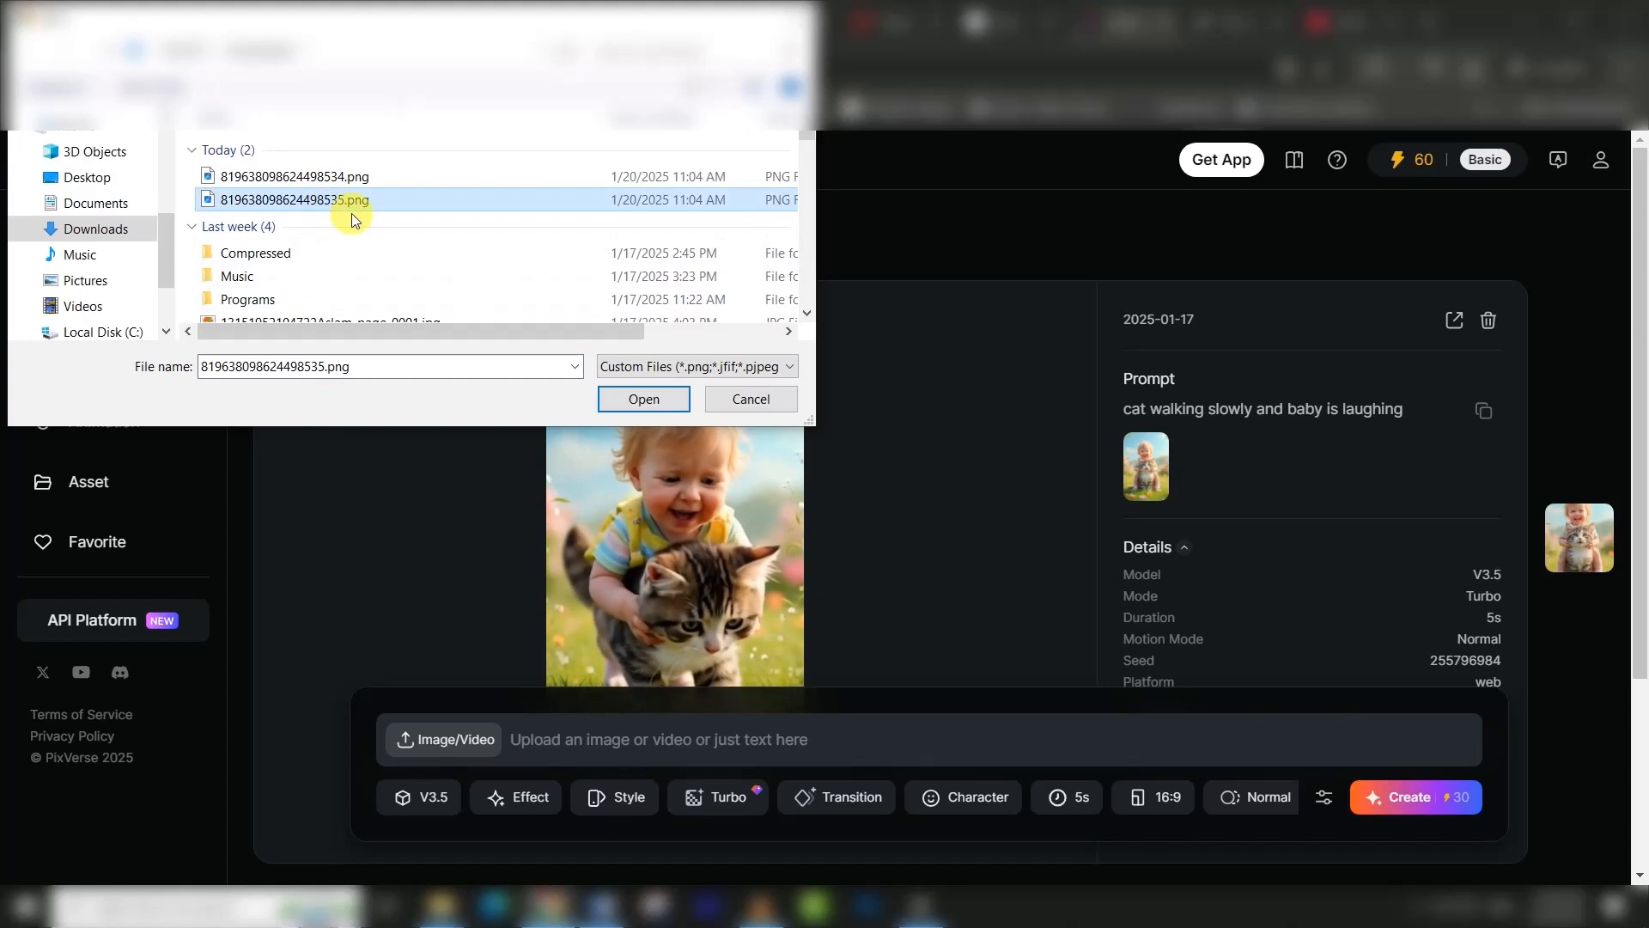
left_click(640, 398)
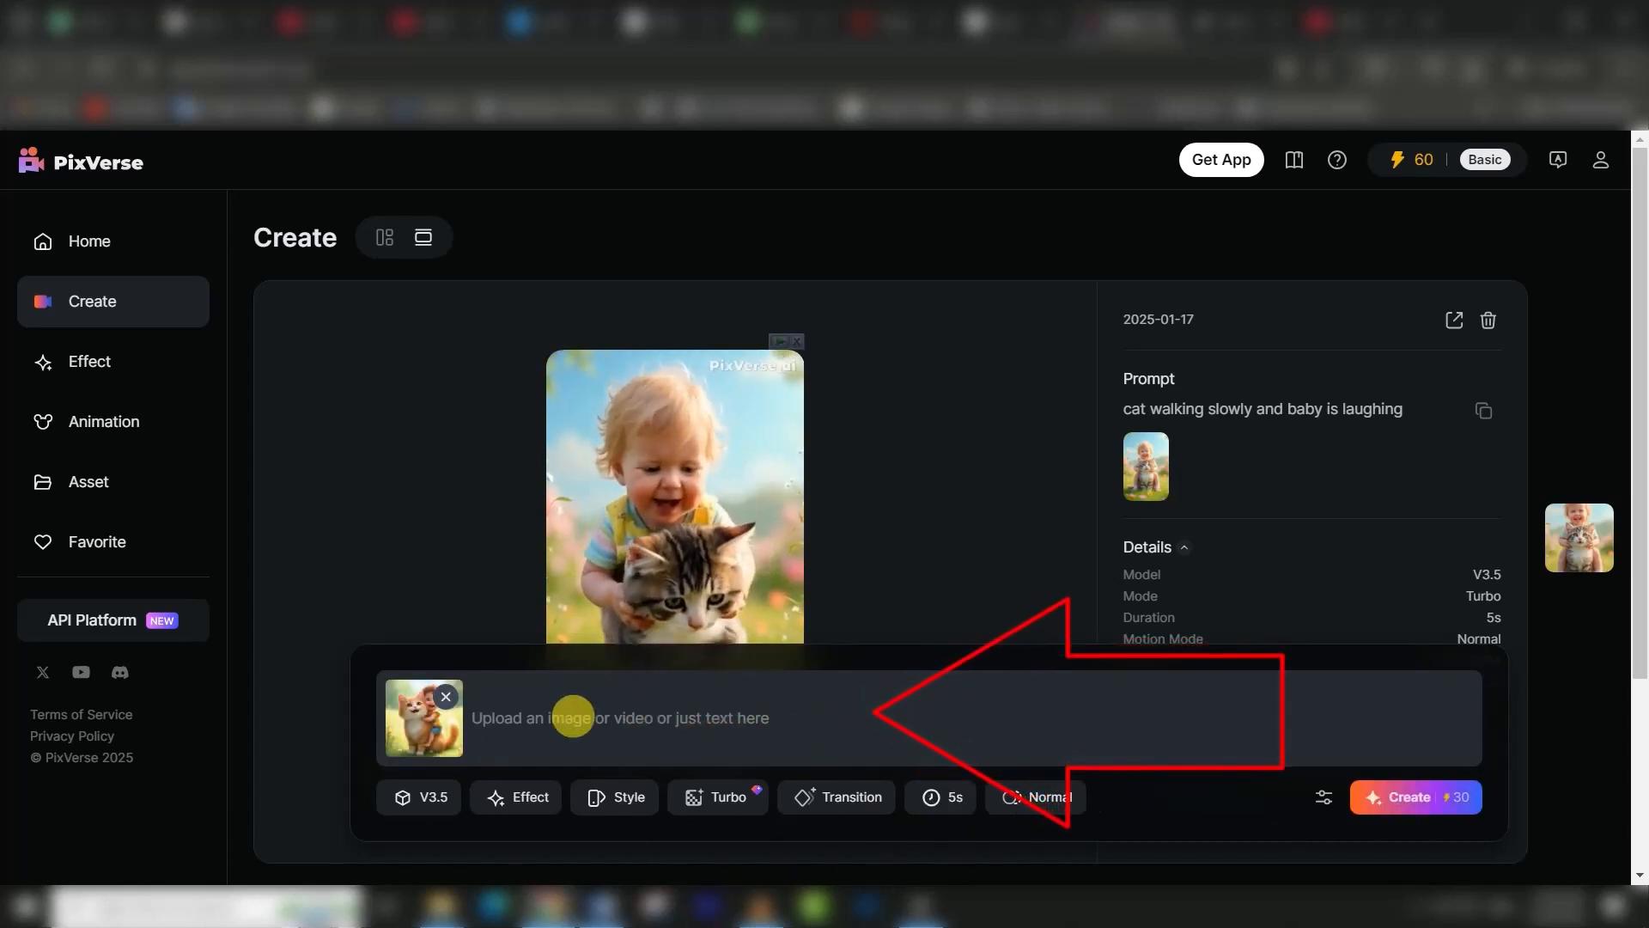
- Paste the prompt "cat walking slowly and baby is laughing" and start creating the video from the uploaded image
left_click(526, 724)
key("ctrl+v")
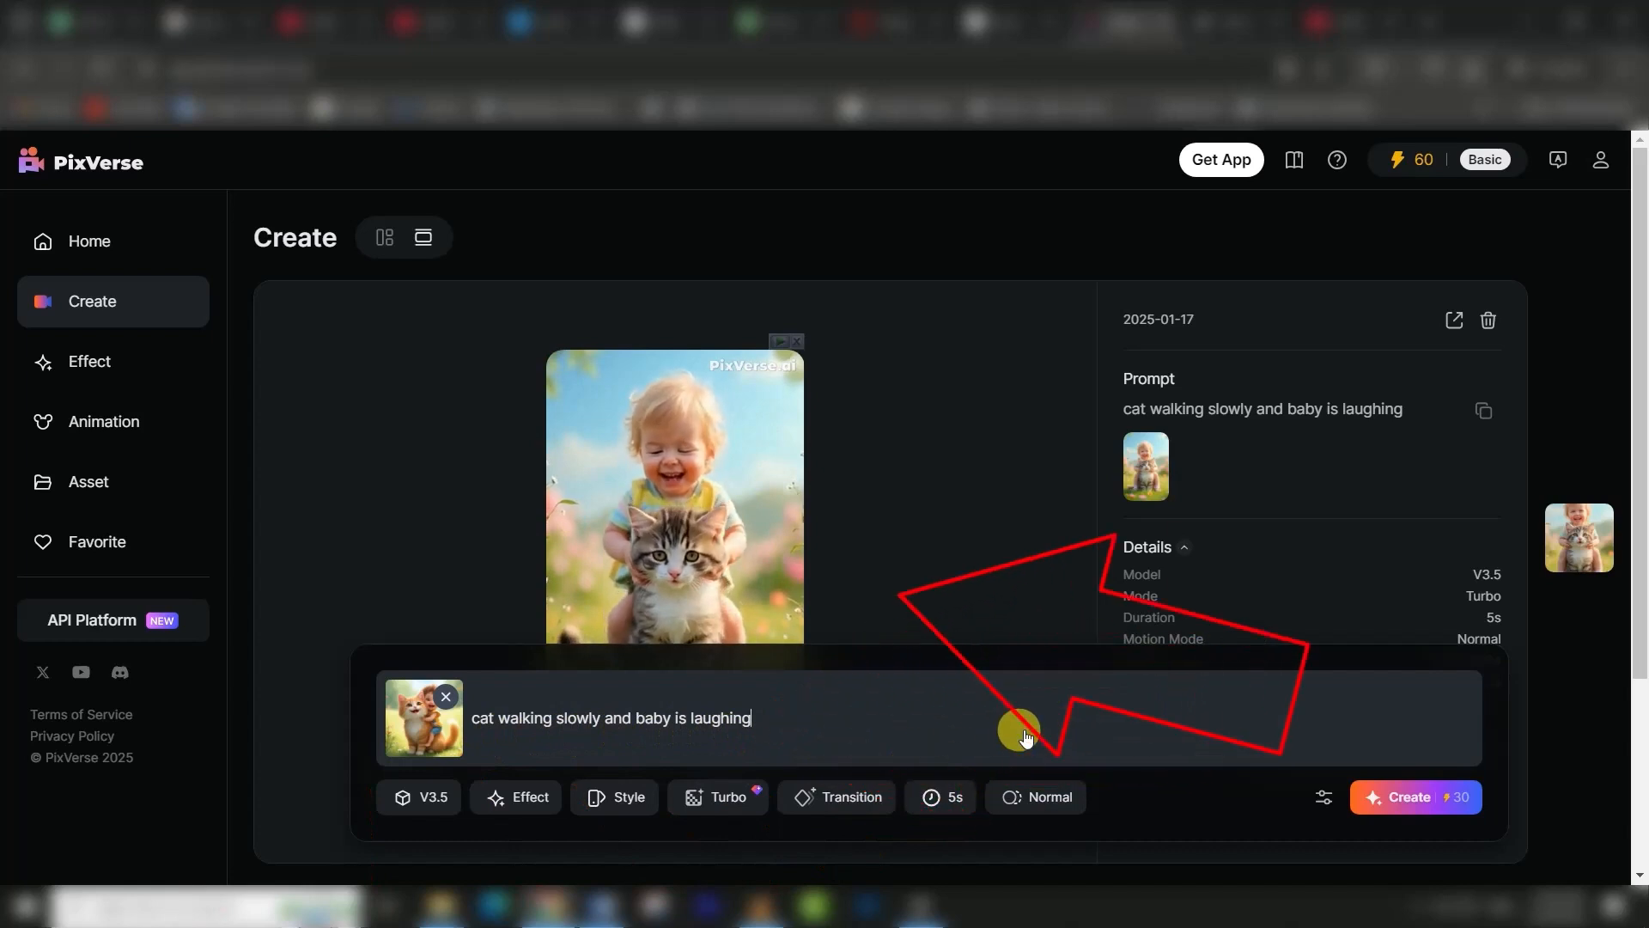
left_click(1428, 797)
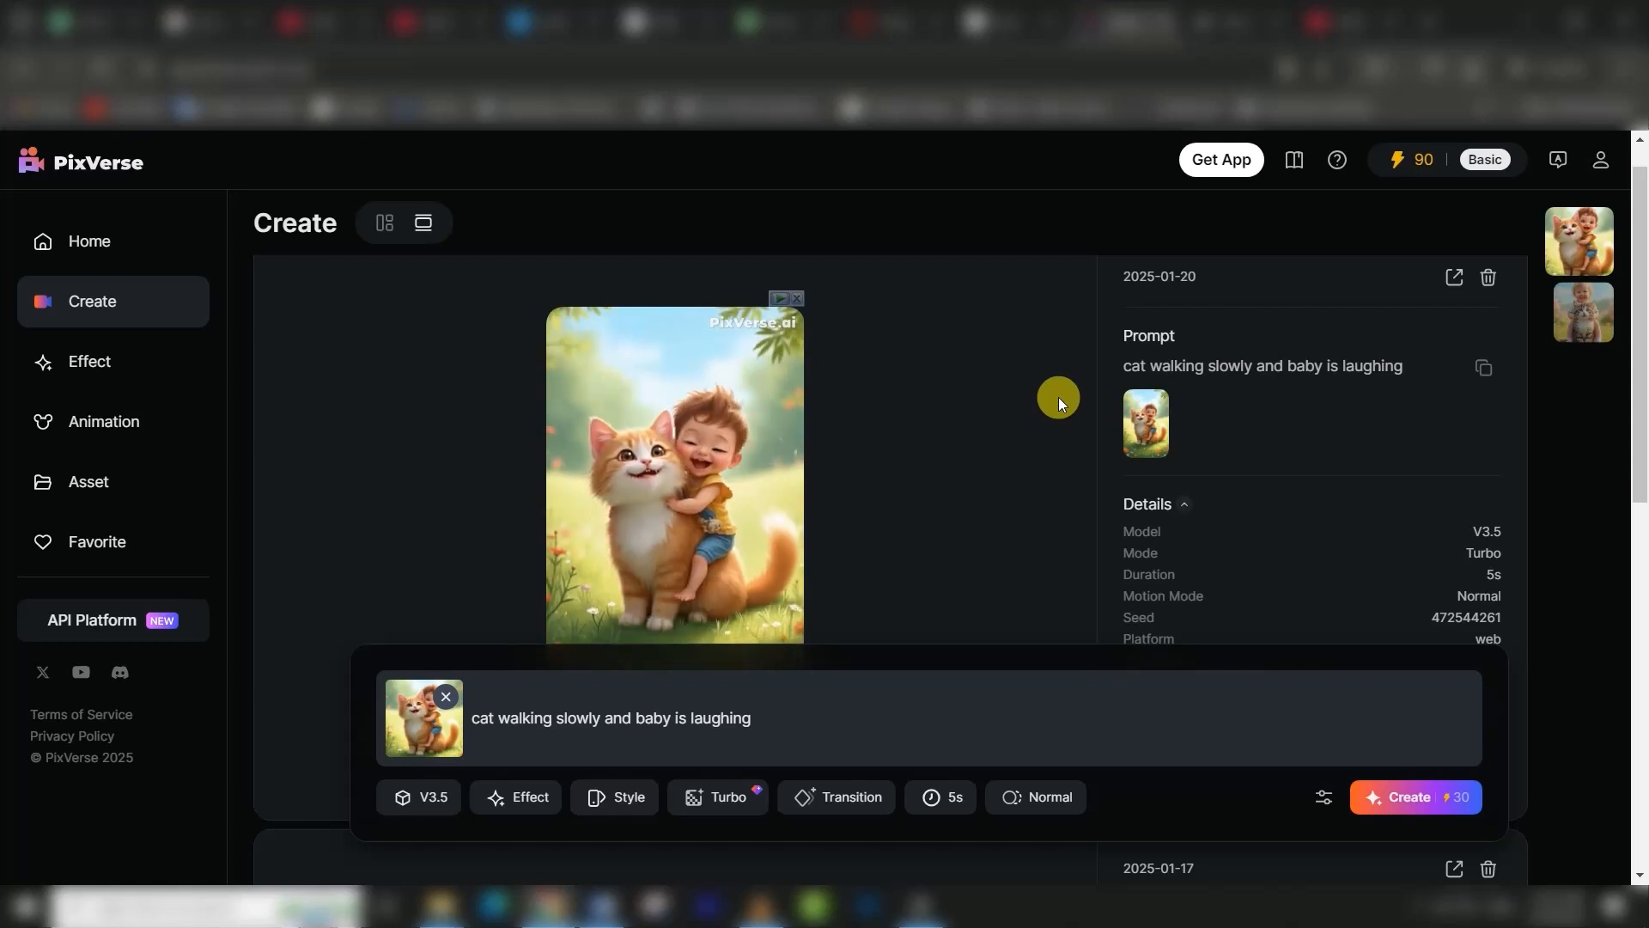
- Review the generated orange-cat video and download it as Create_7.mp4 to the Desktop cartoon folder
scroll(1059, 397, "down", 1)
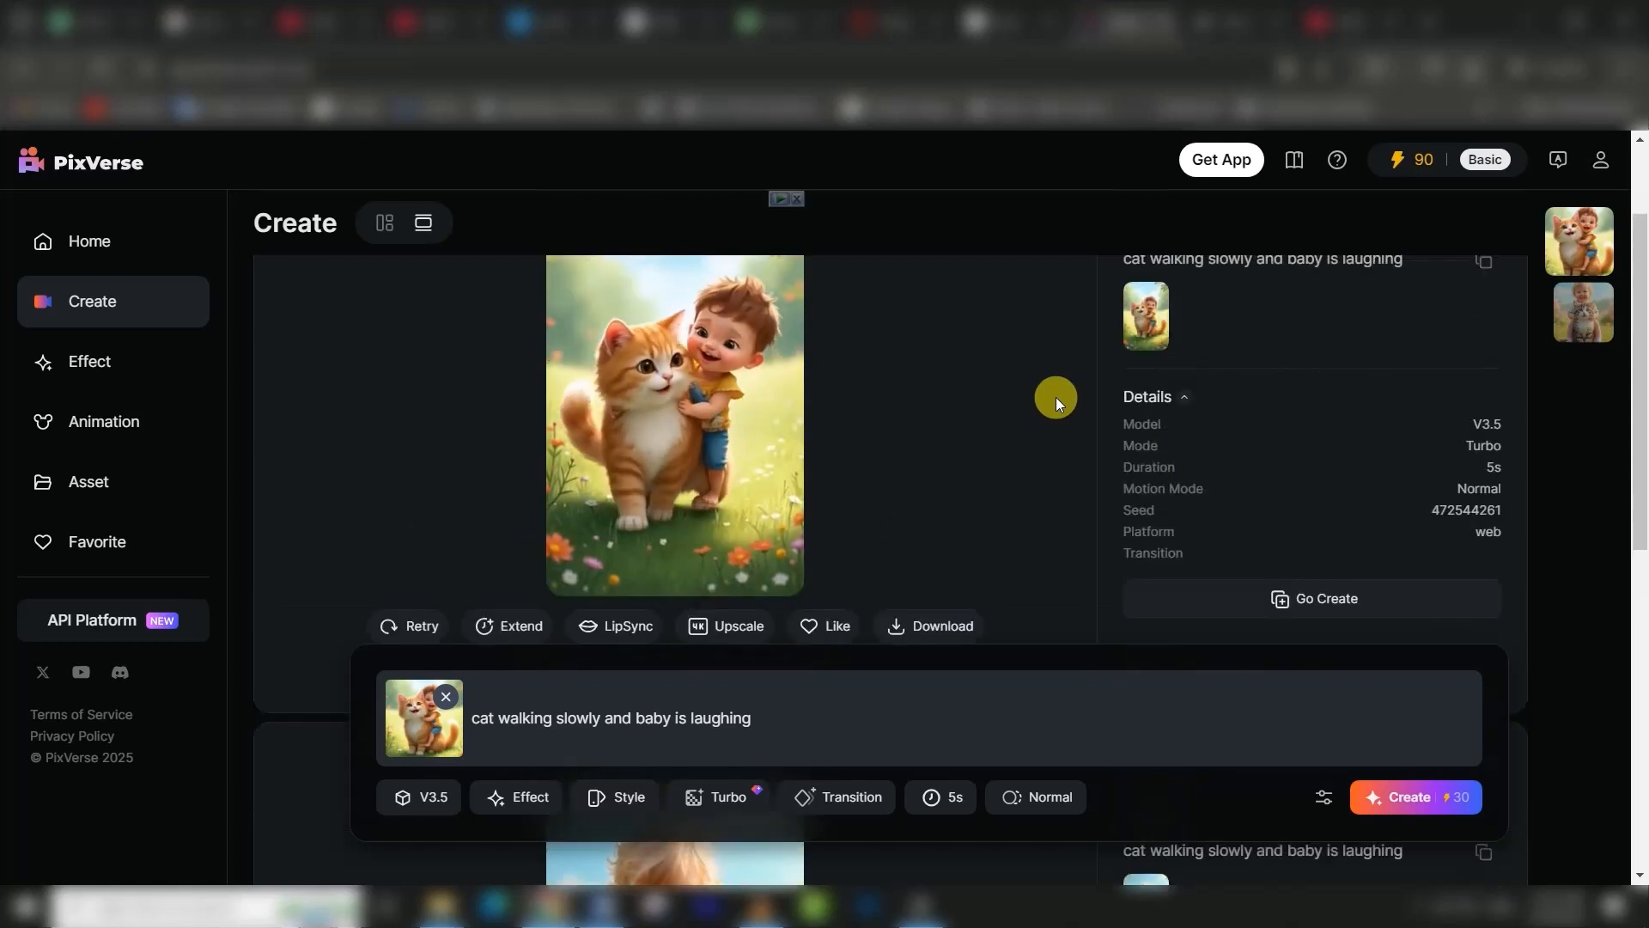
scroll(911, 416, "up", 1)
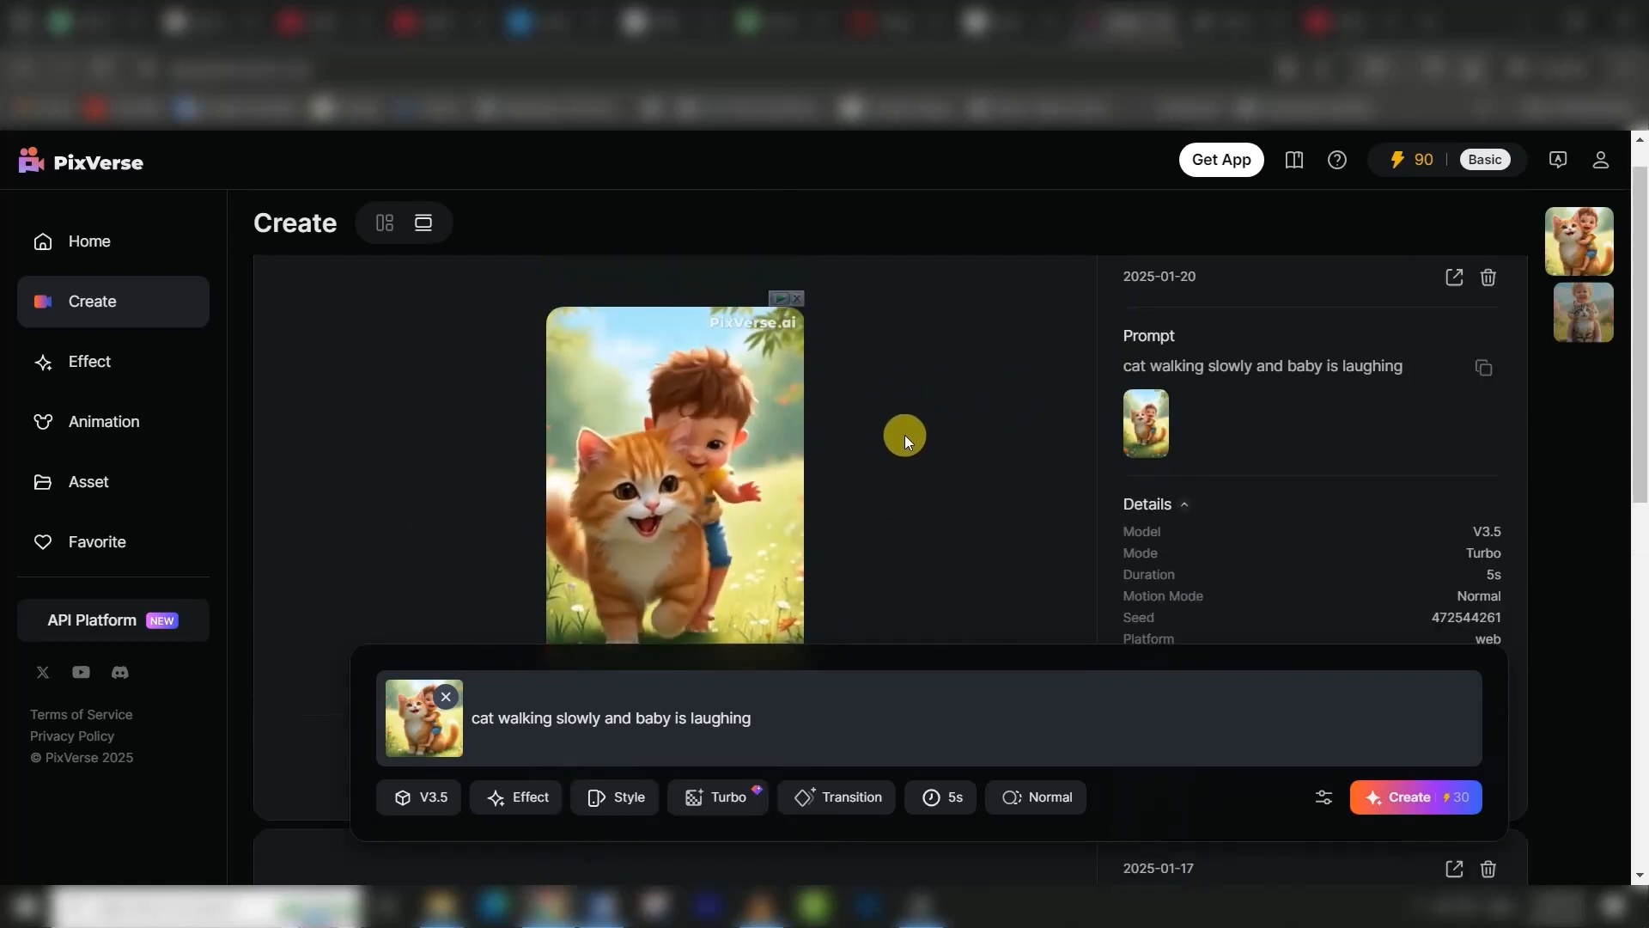
scroll(905, 435, "down", 1)
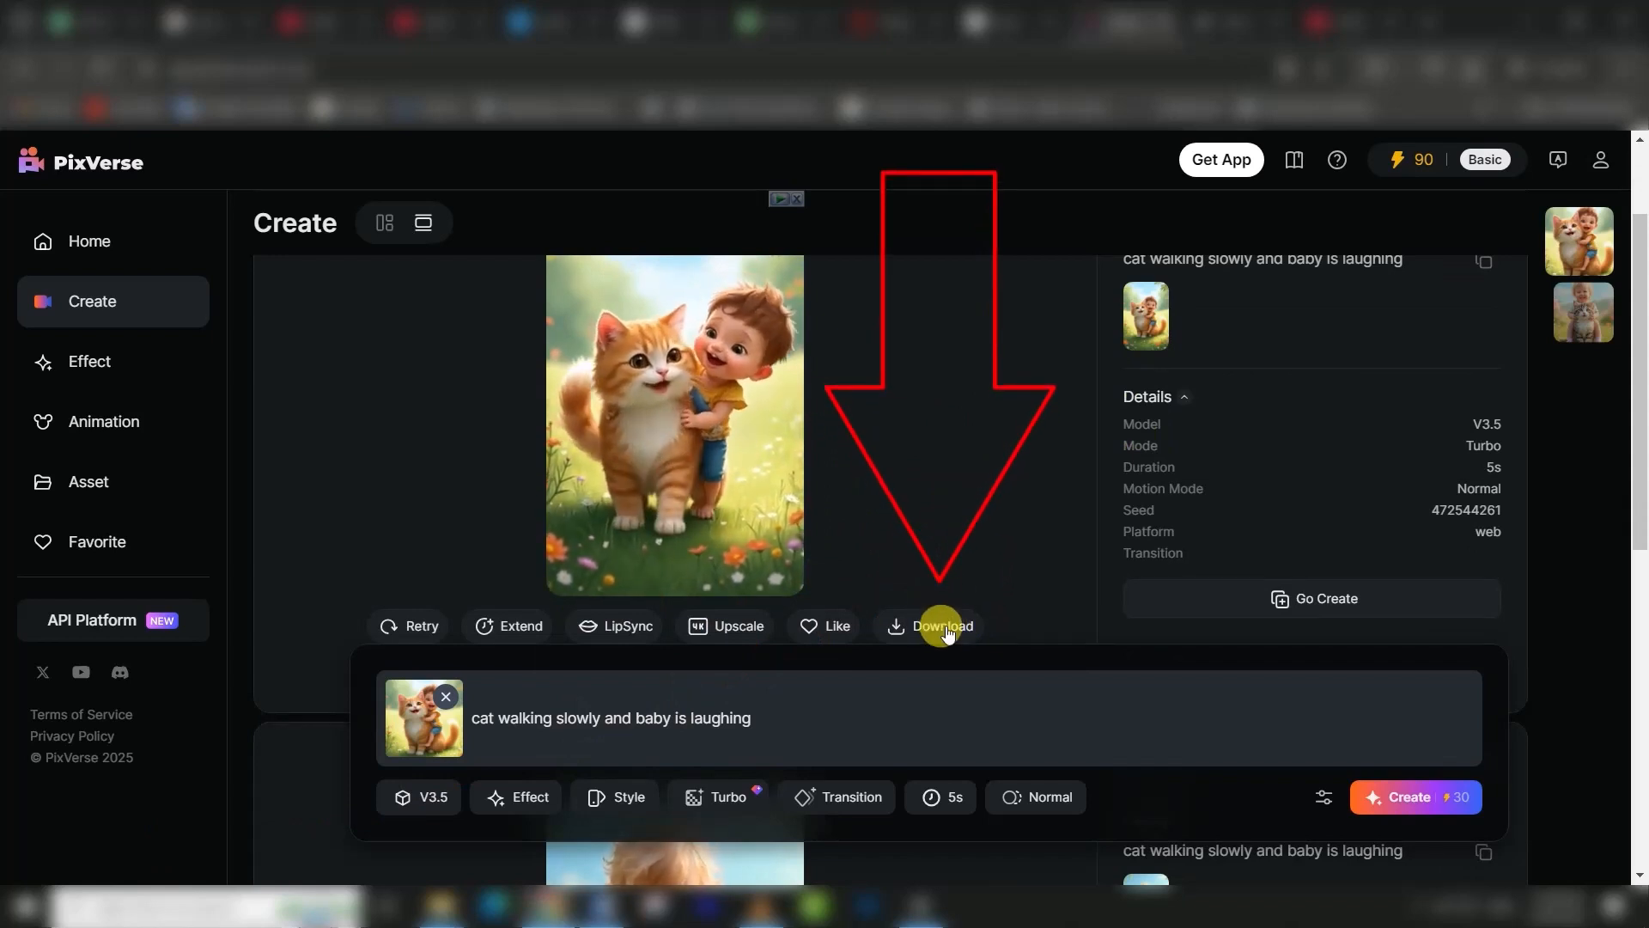
scroll(937, 549, "up", 1)
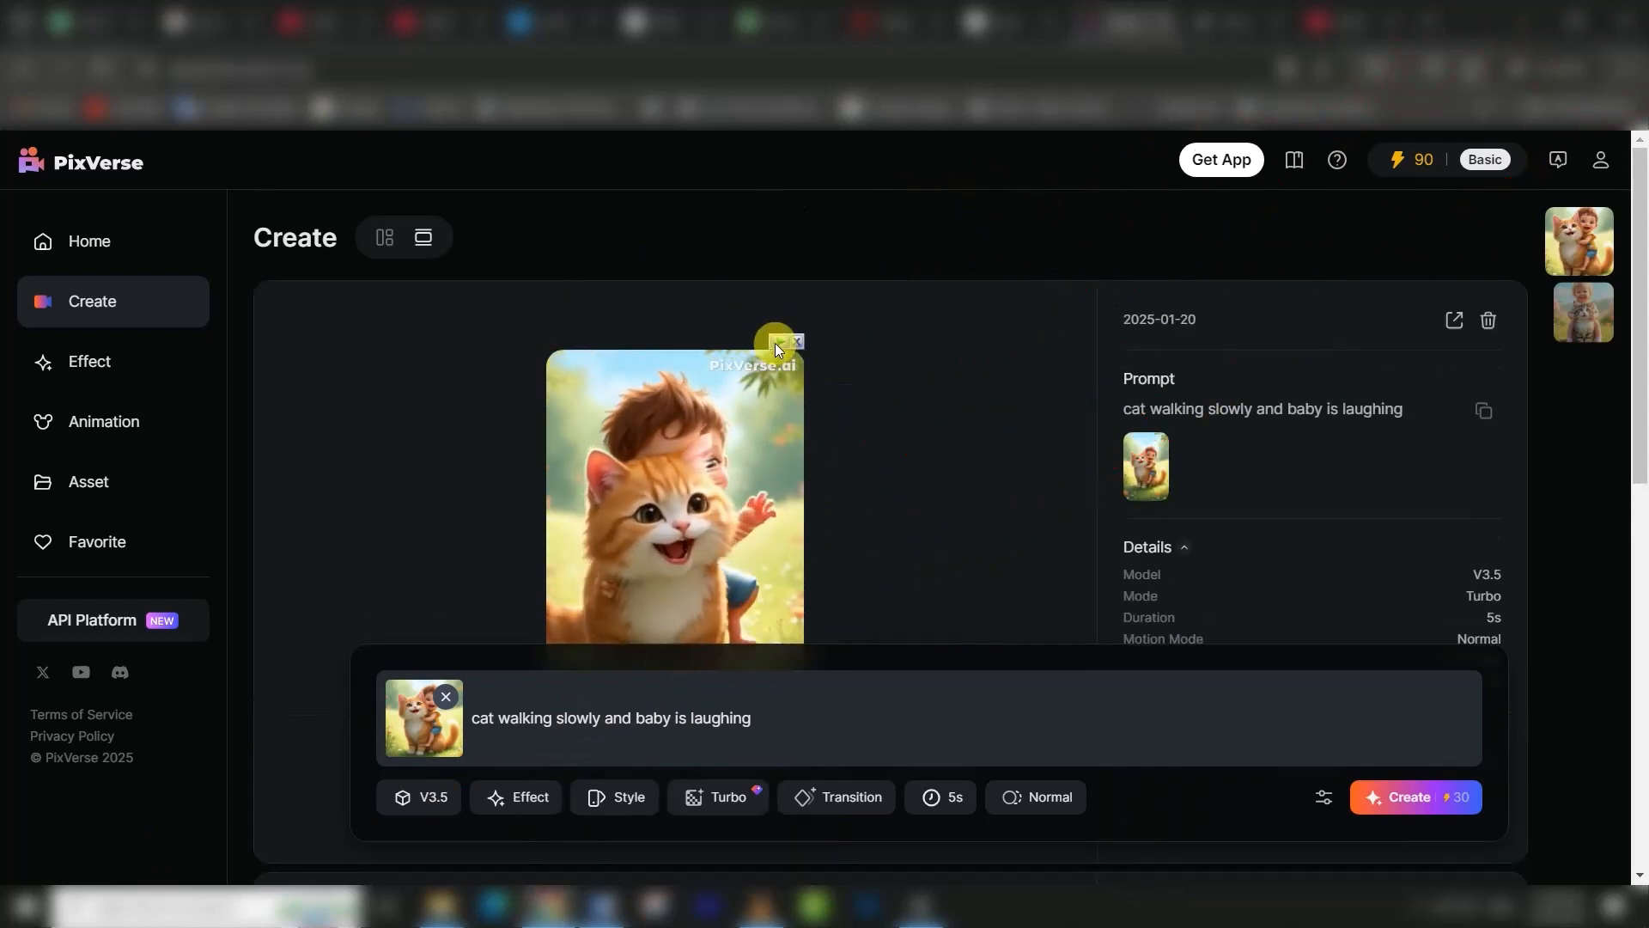
left_click(775, 343)
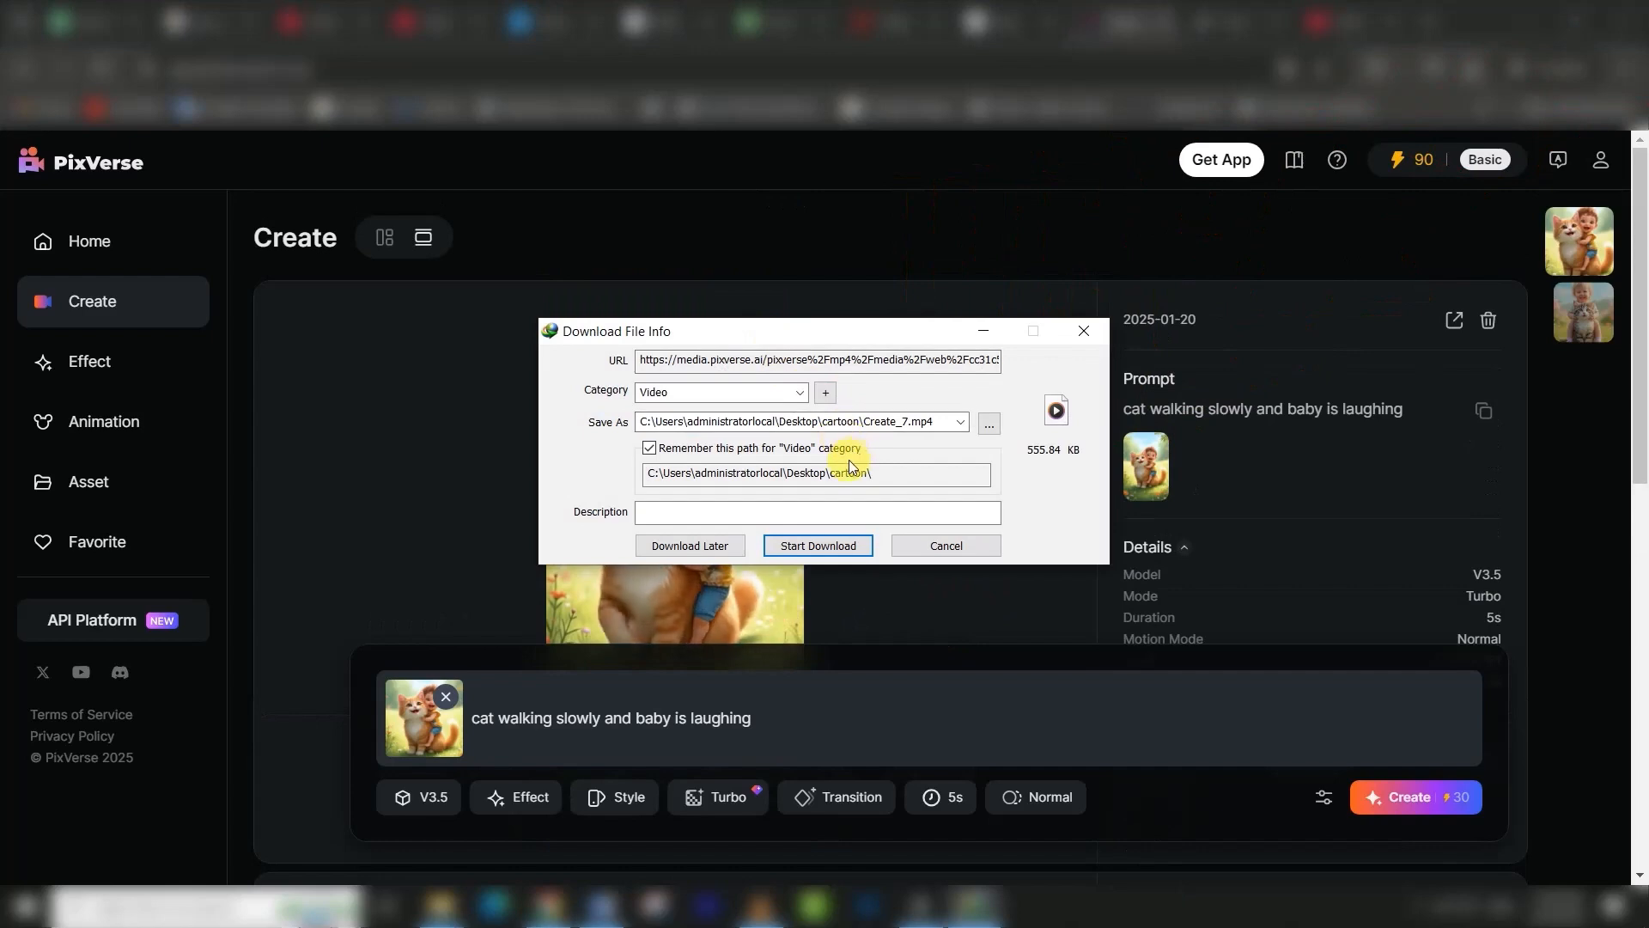
left_click(849, 547)
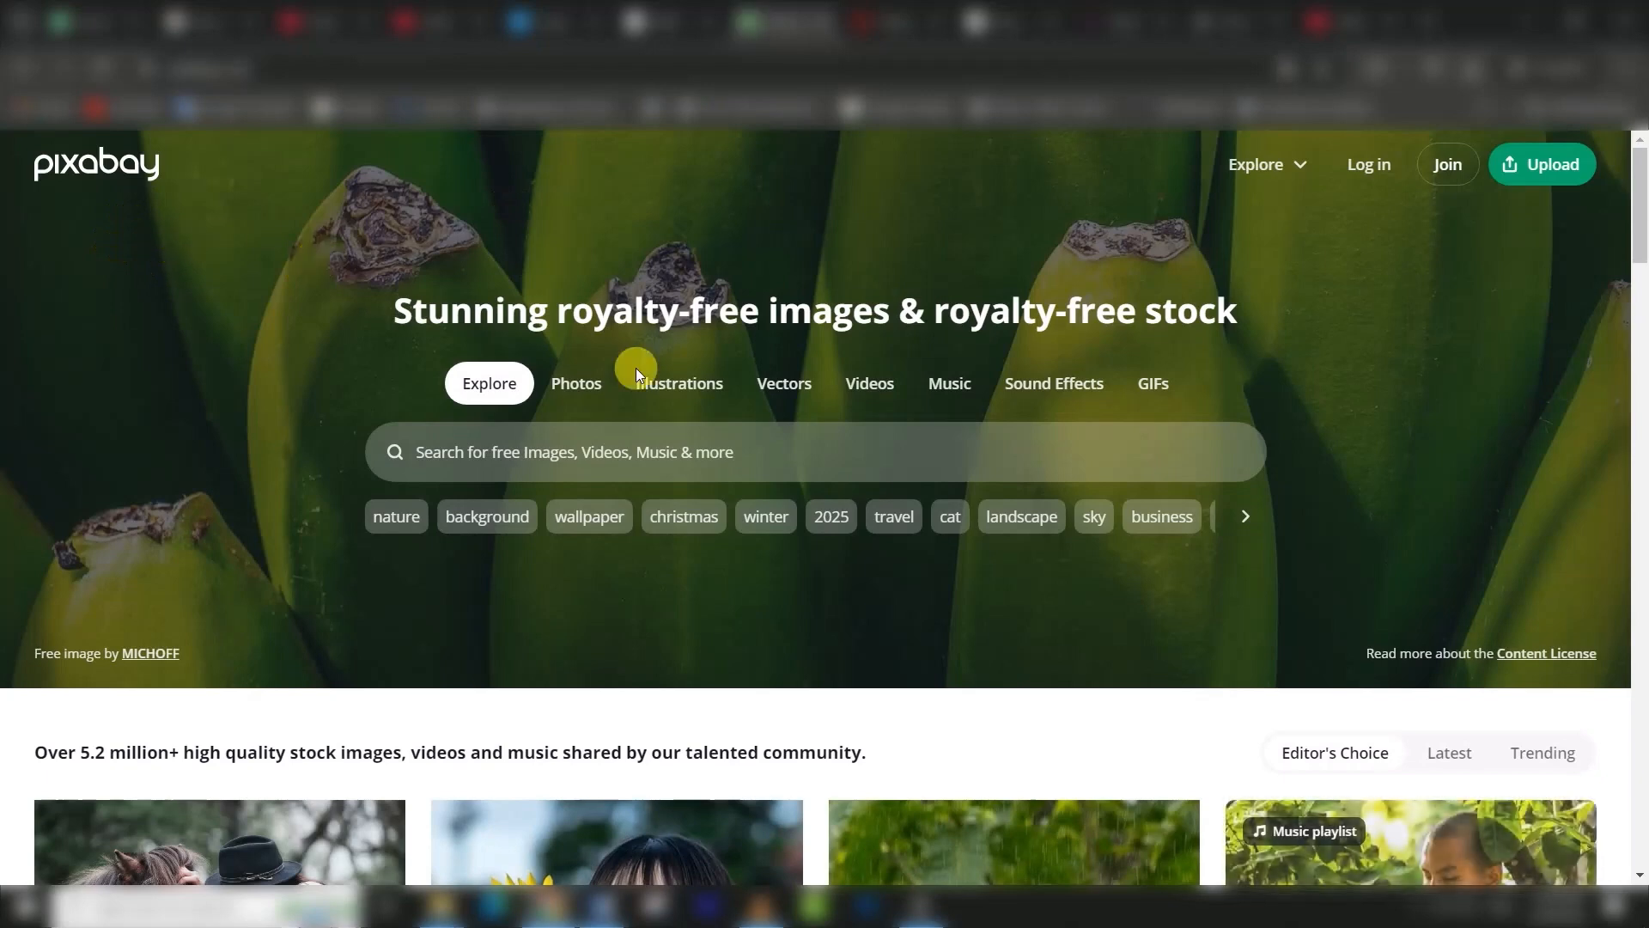
- Switch to Pixabay and search its sound effects for "baby laugh"
left_click(1068, 388)
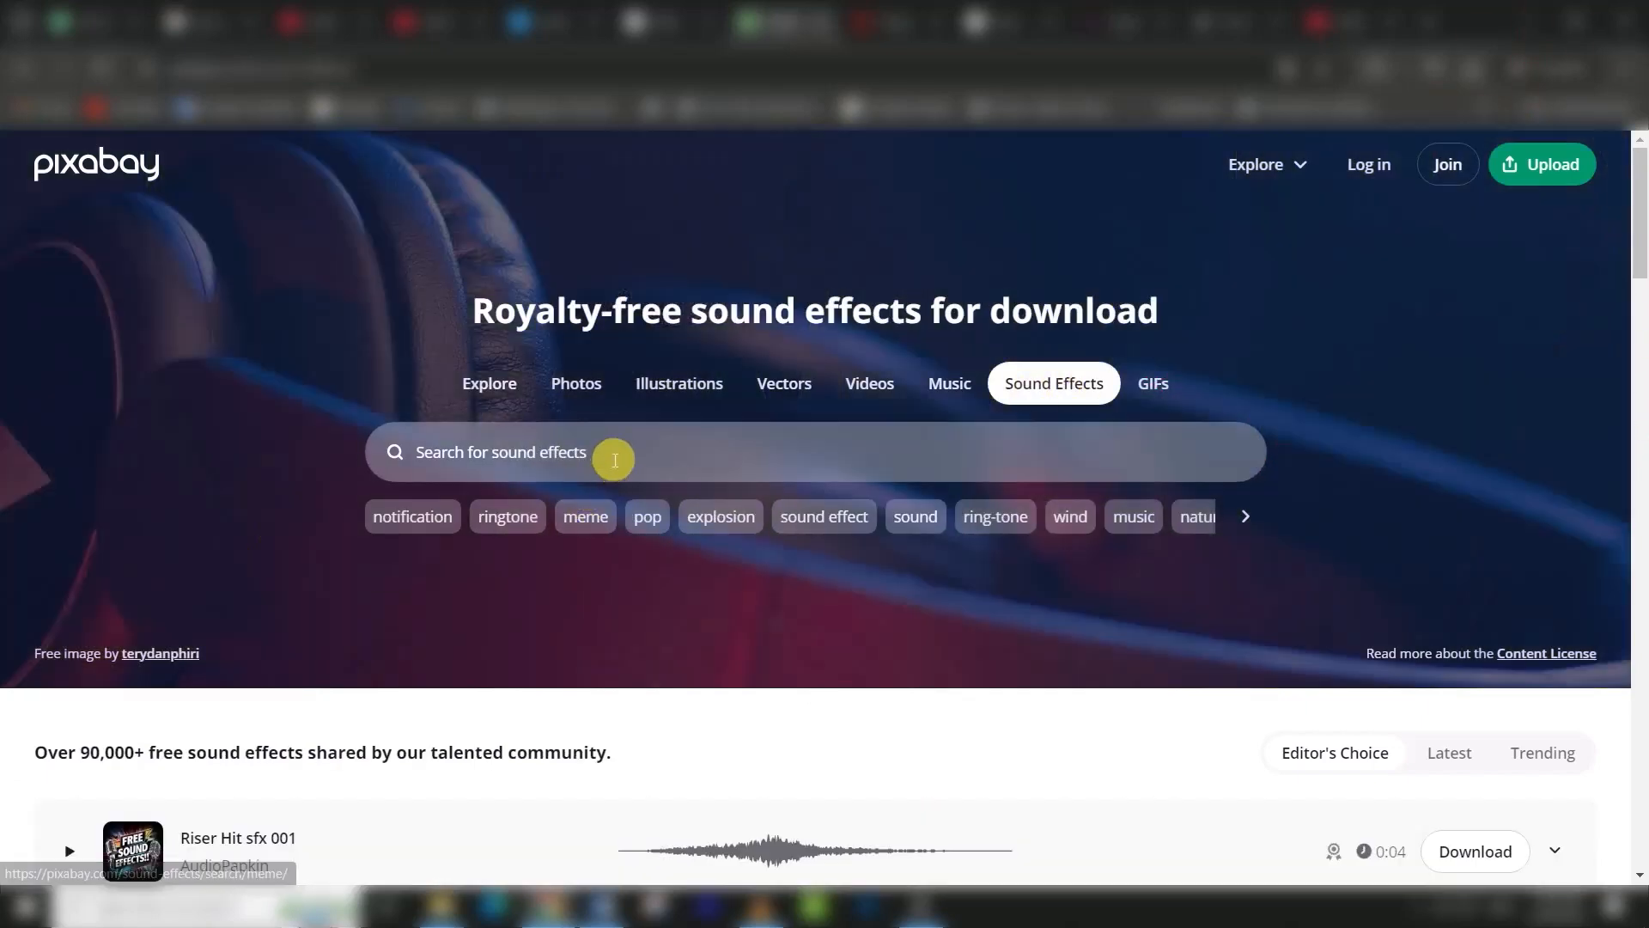
left_click(615, 460)
type("ba")
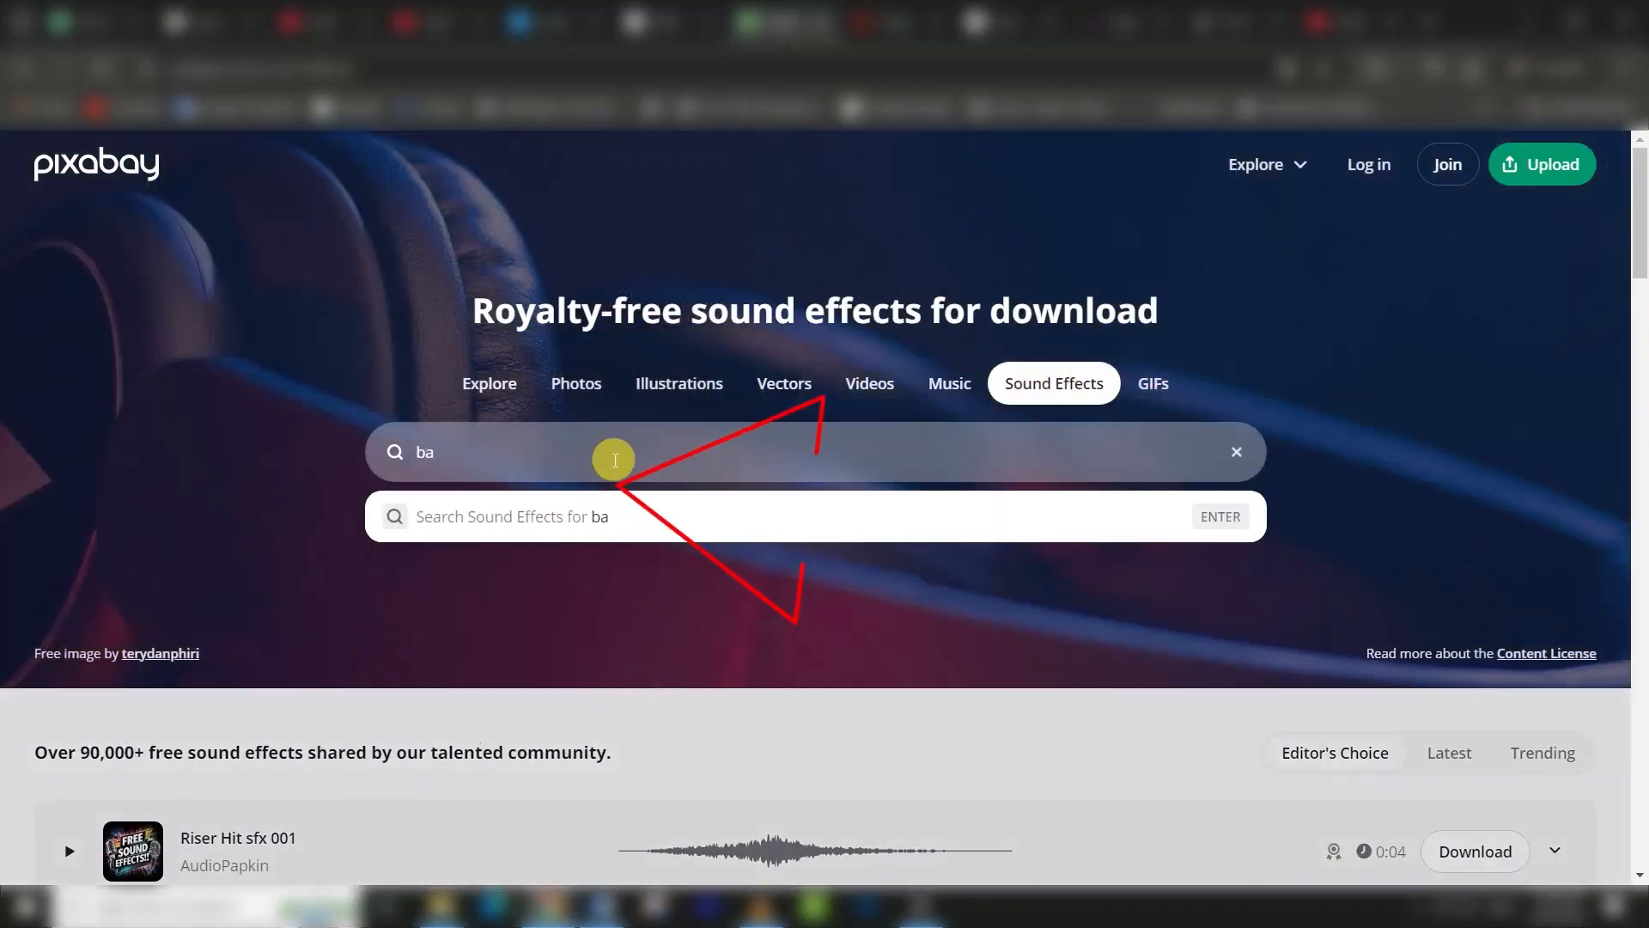
type("by")
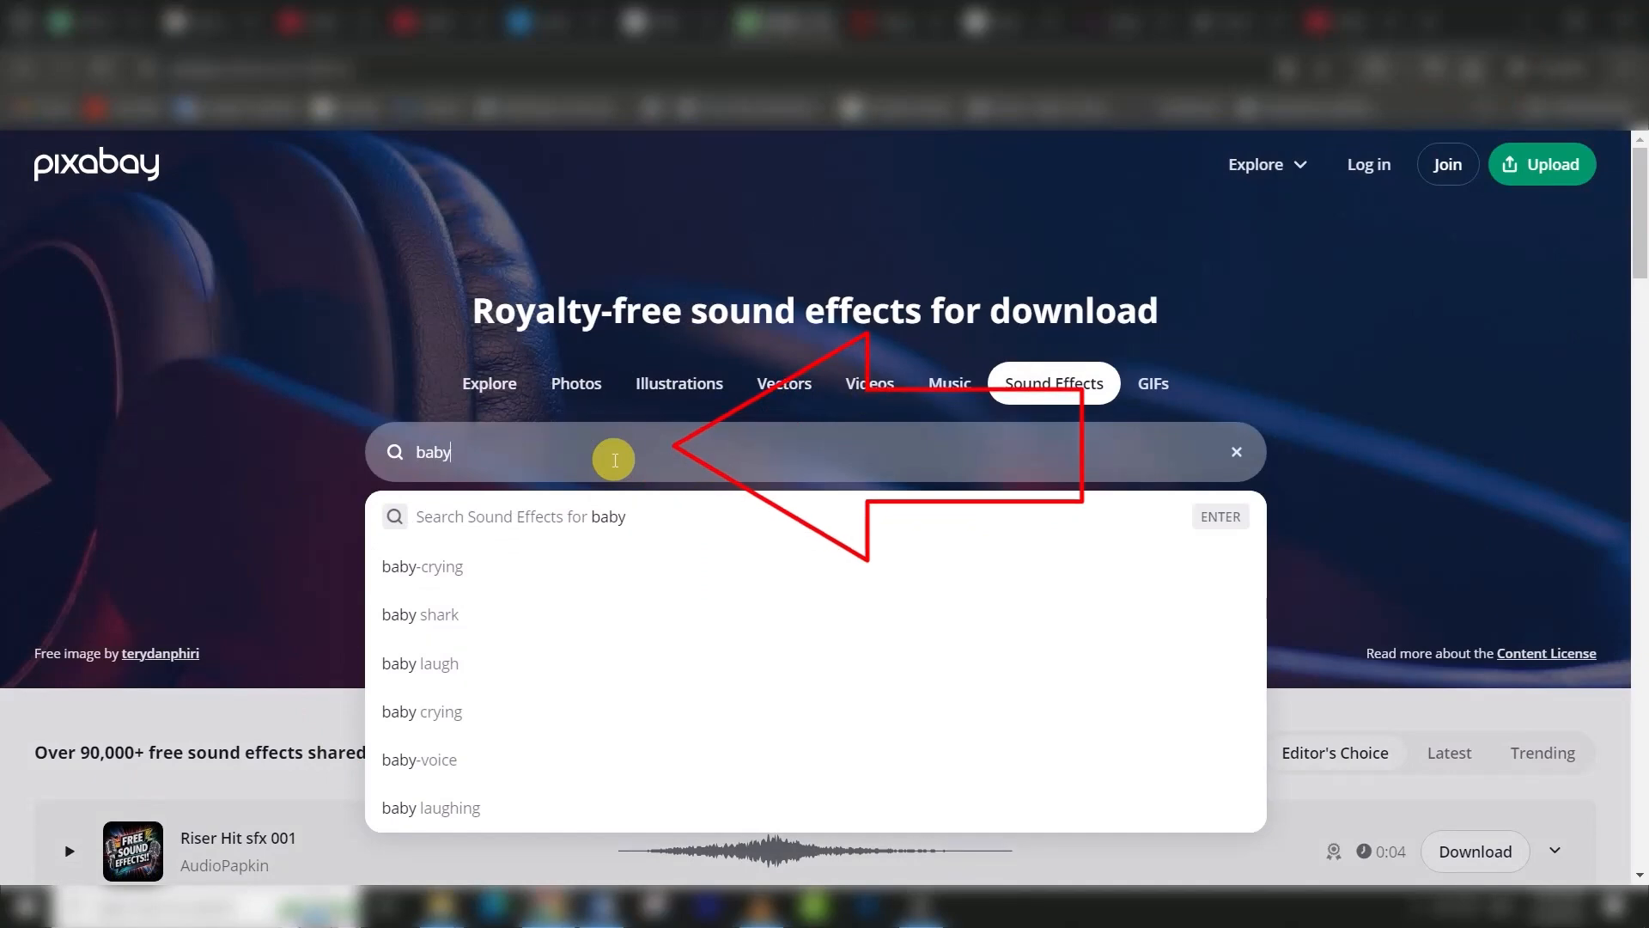
left_click(466, 674)
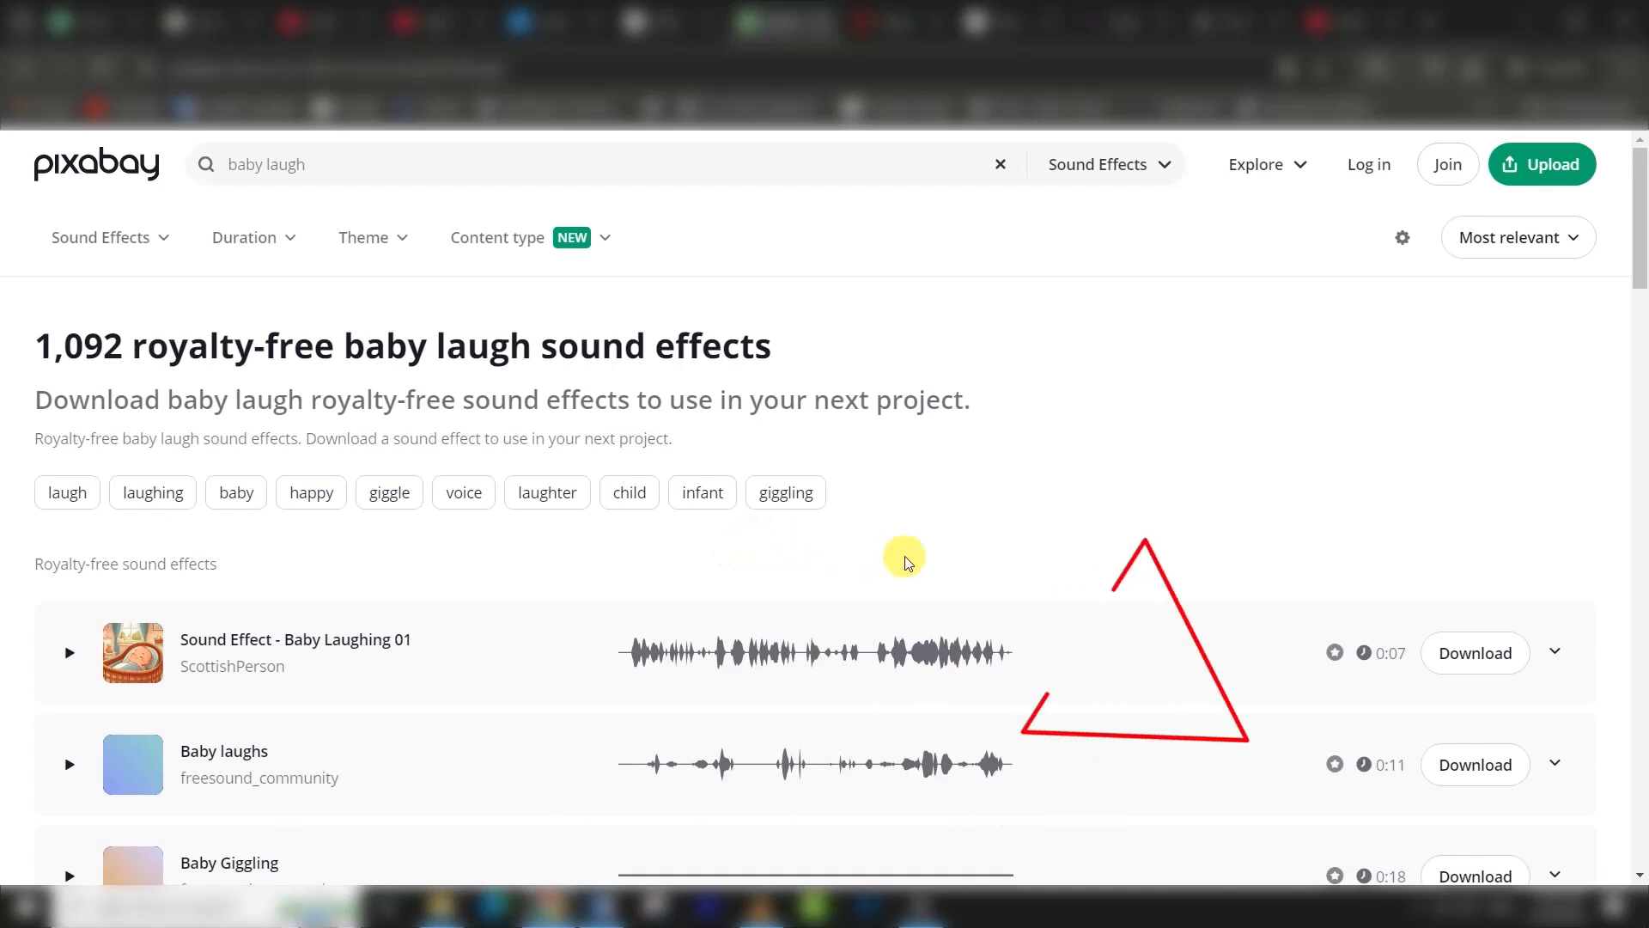
- Download the 0:11 "Baby laughs" sound effect as baby-laughs-85161_2.mp3 to the Downloads\Music folder
scroll(939, 601, "down", 1)
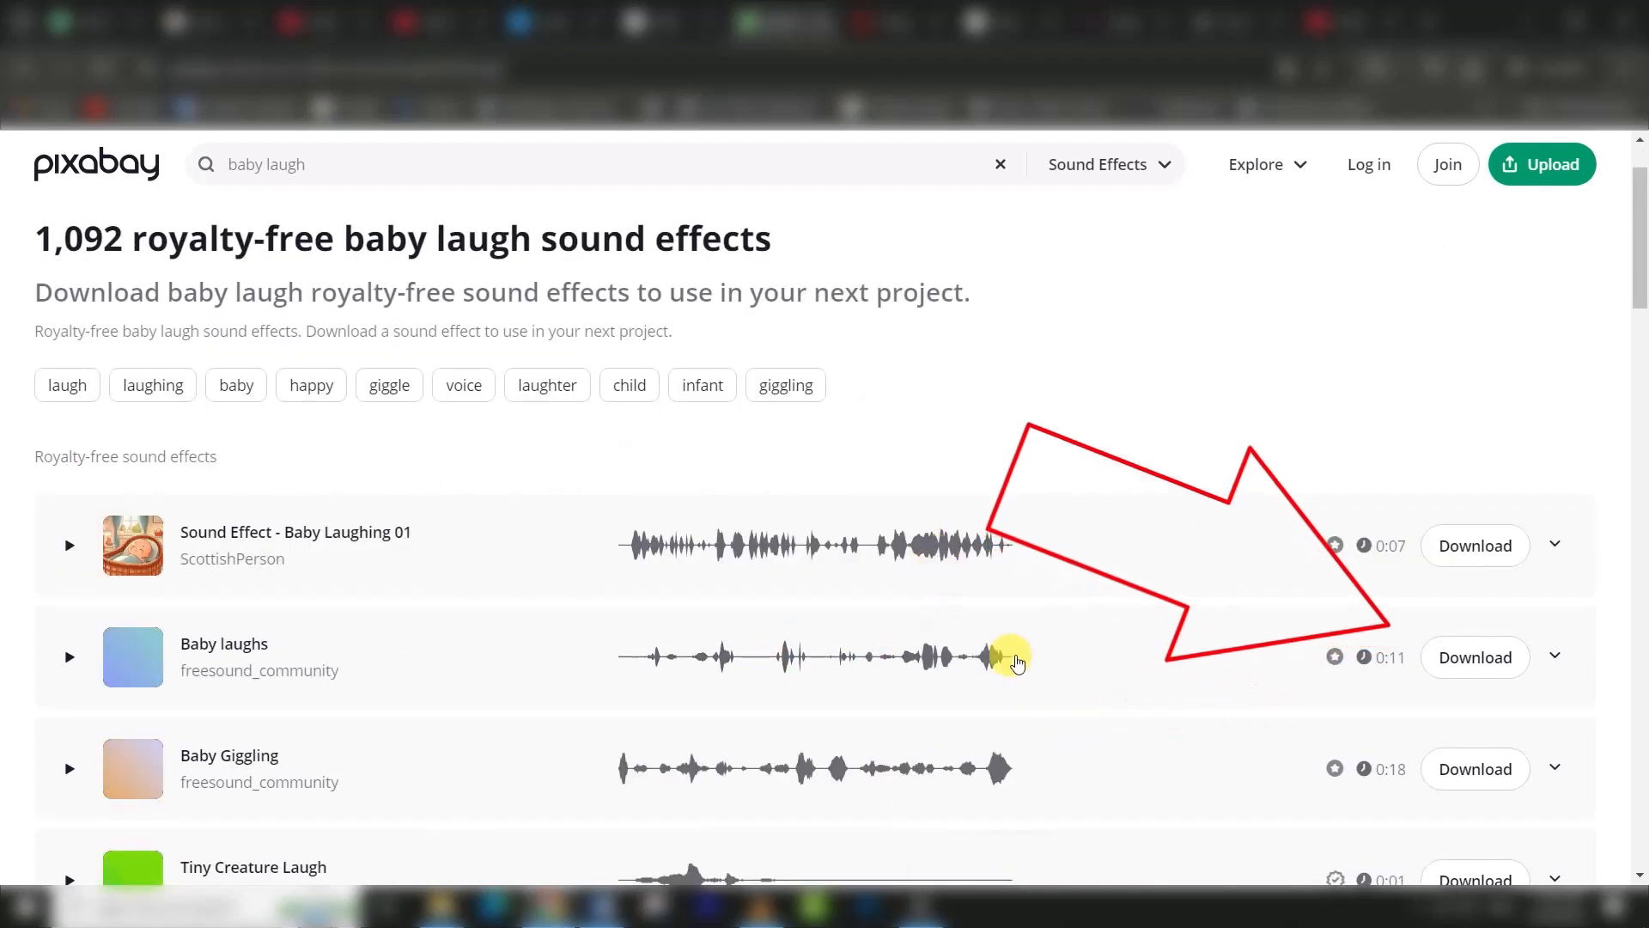
left_click(1445, 679)
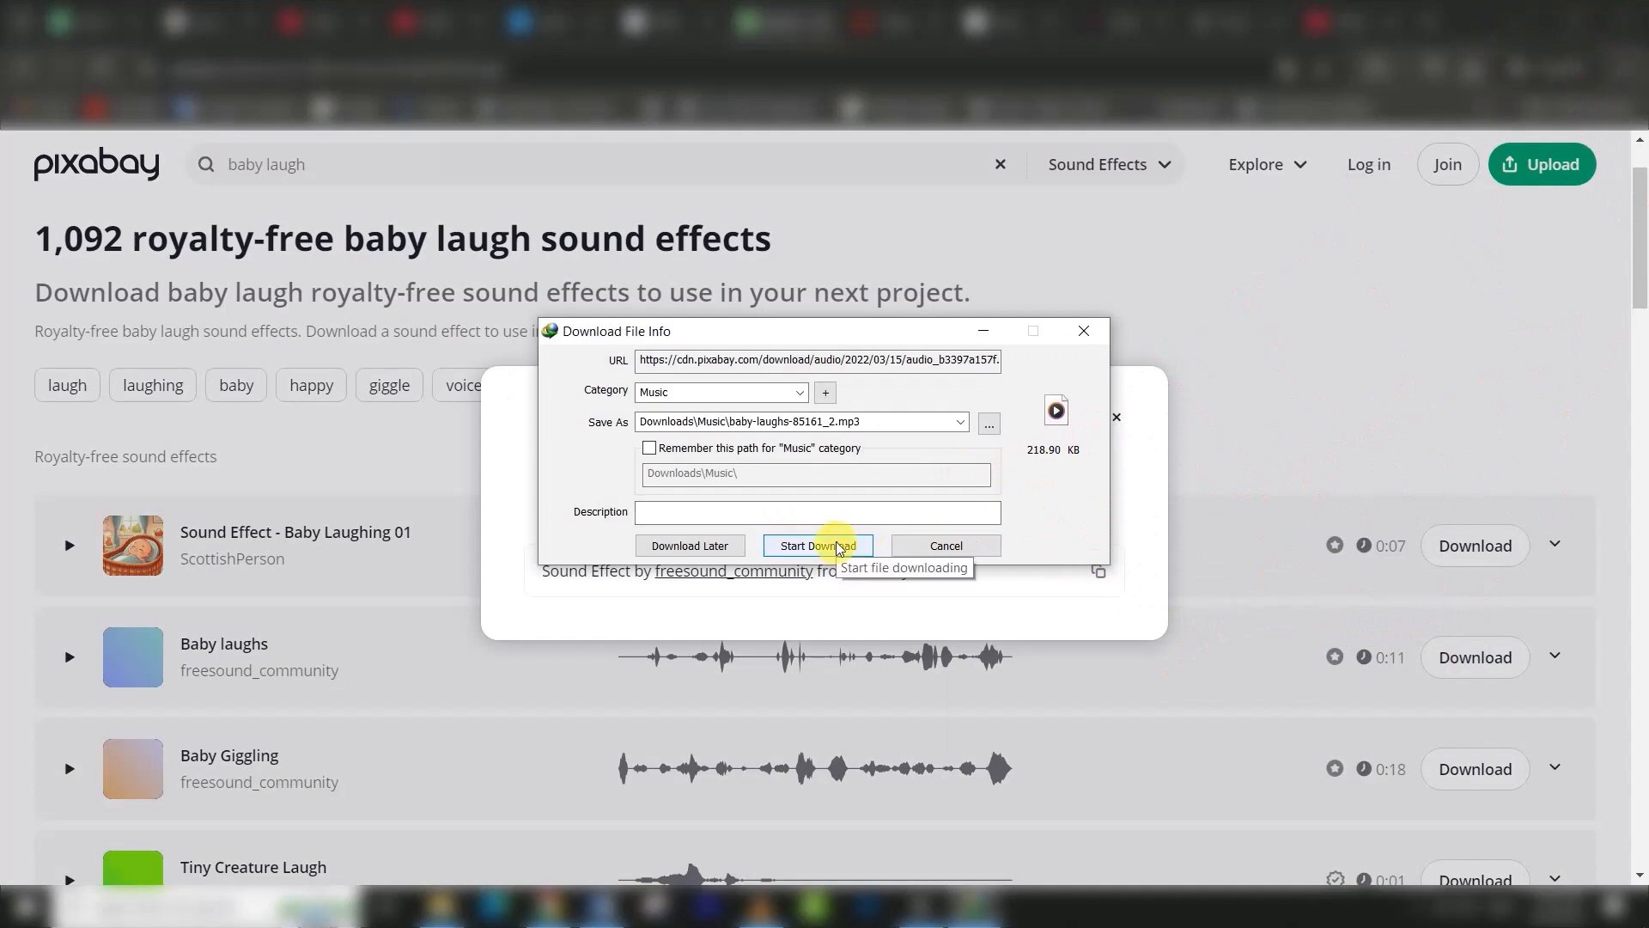
left_click(819, 546)
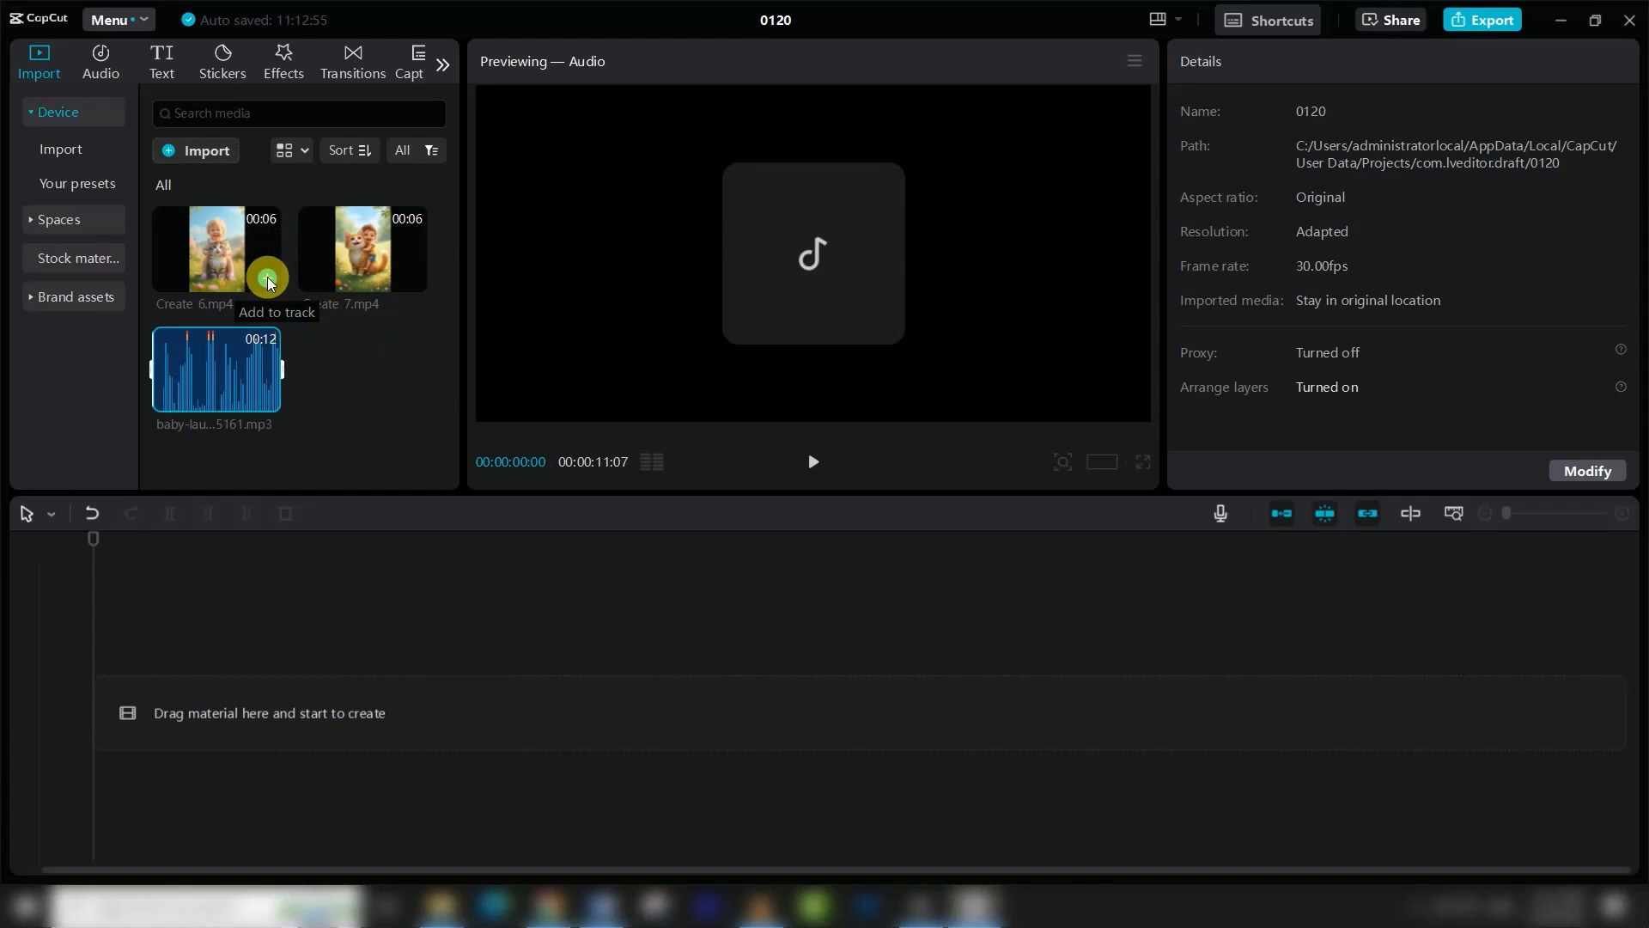
- In the CapCut project, add Create_6.mp4 to the timeline and set the aspect ratio to 16:9
left_click(266, 276)
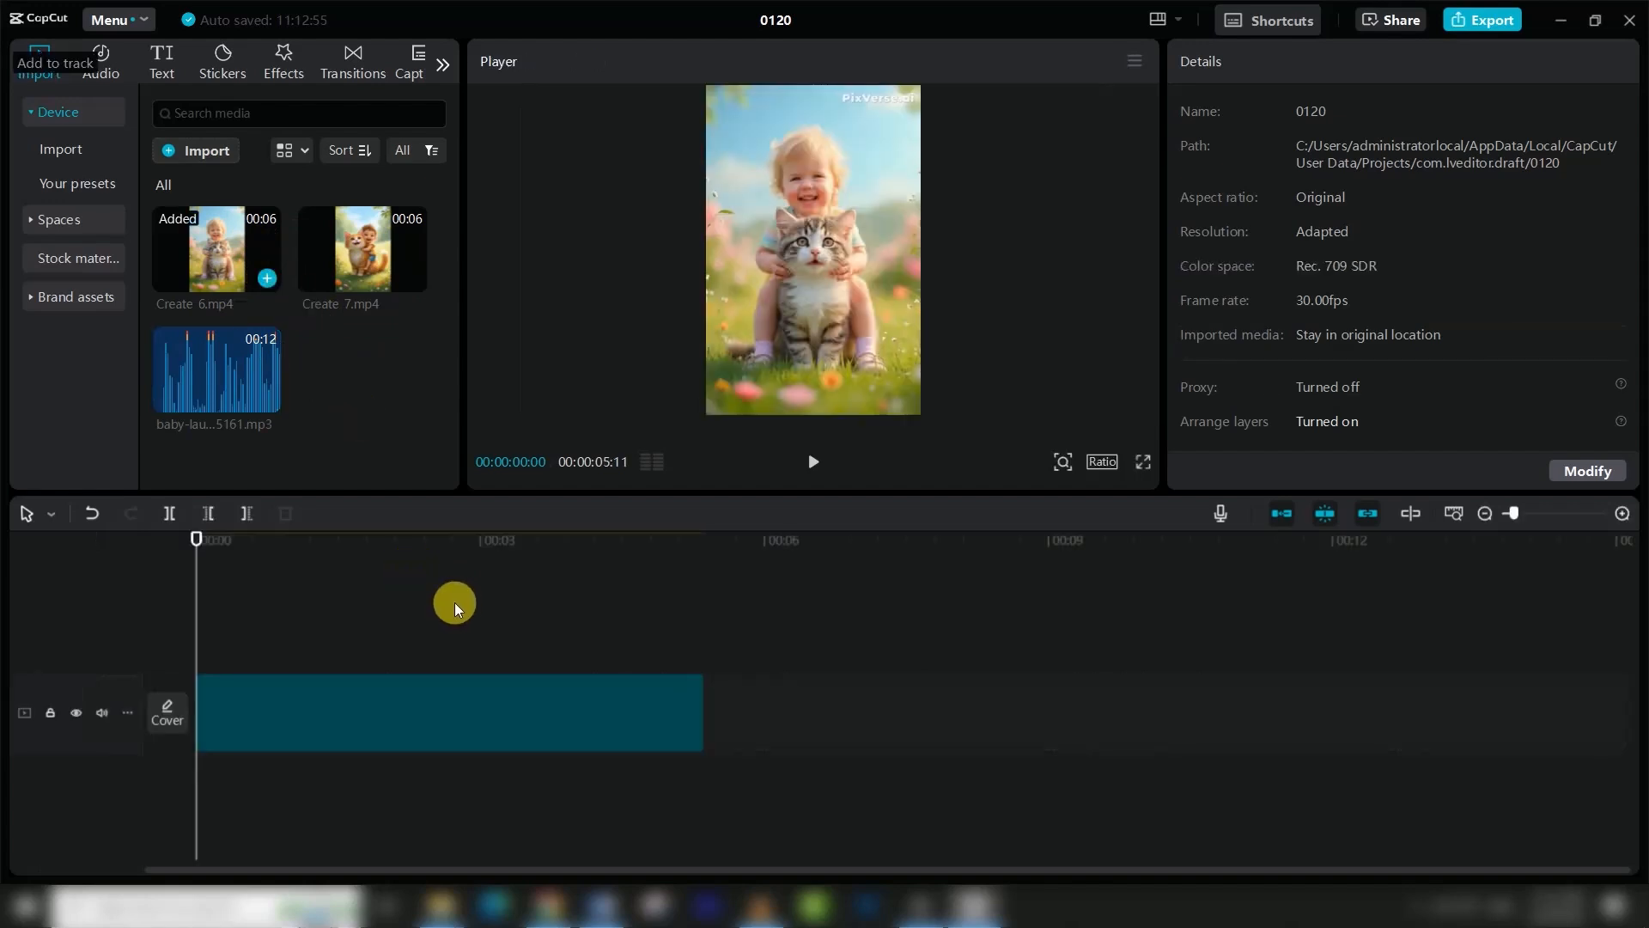
left_click(1106, 462)
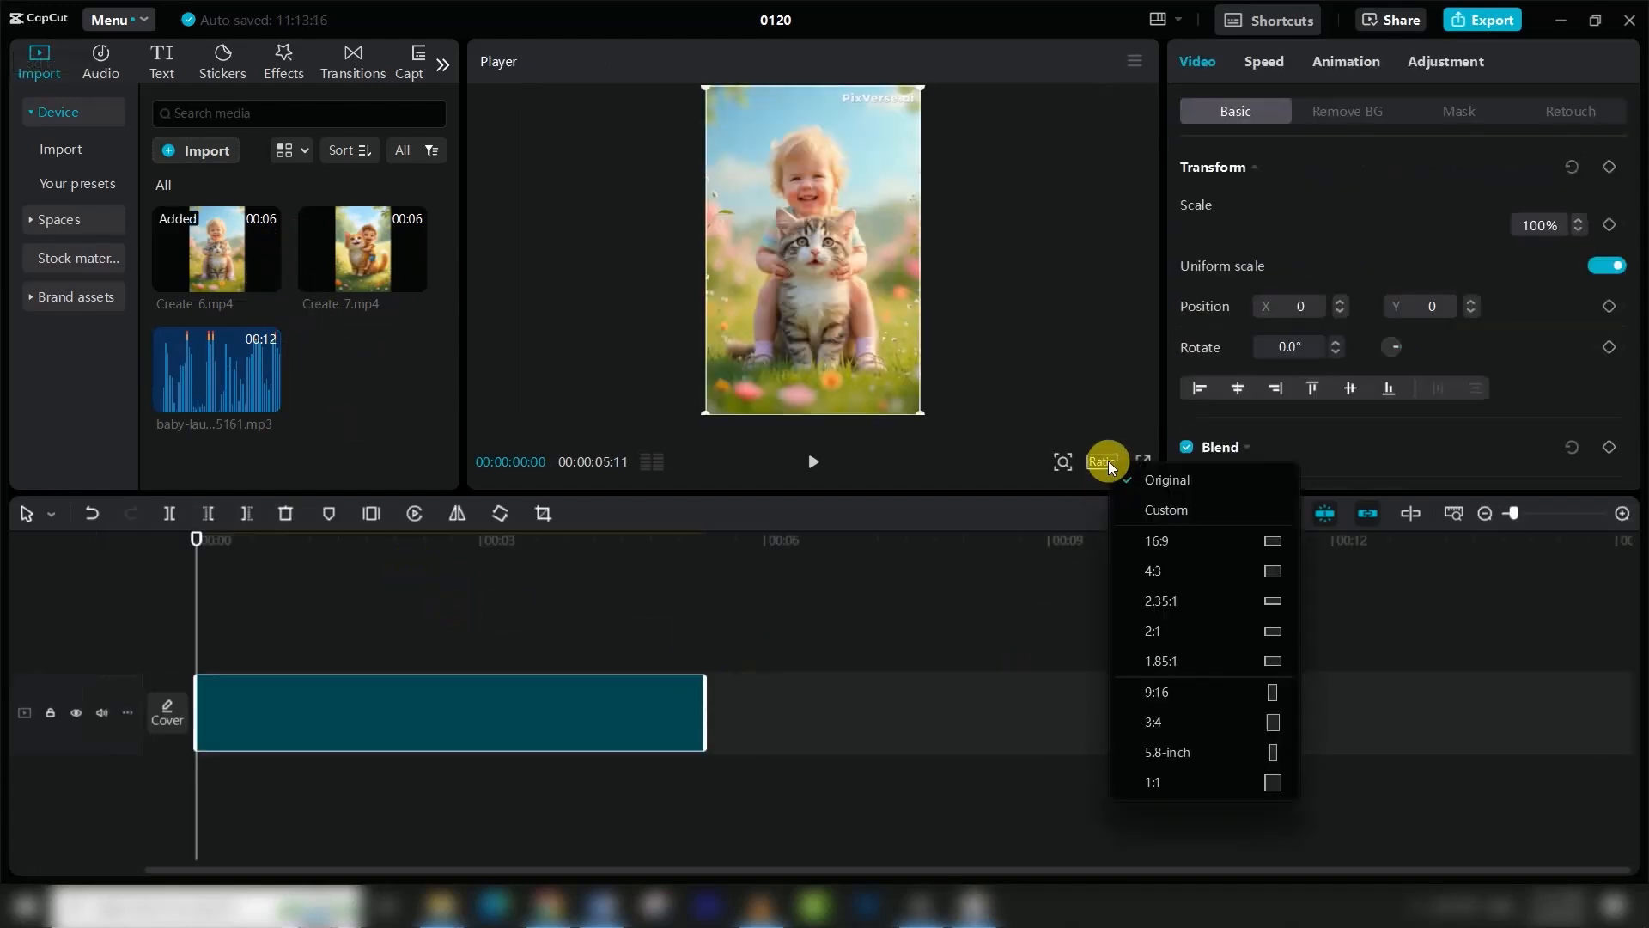
left_click(1209, 542)
left_click(1157, 541)
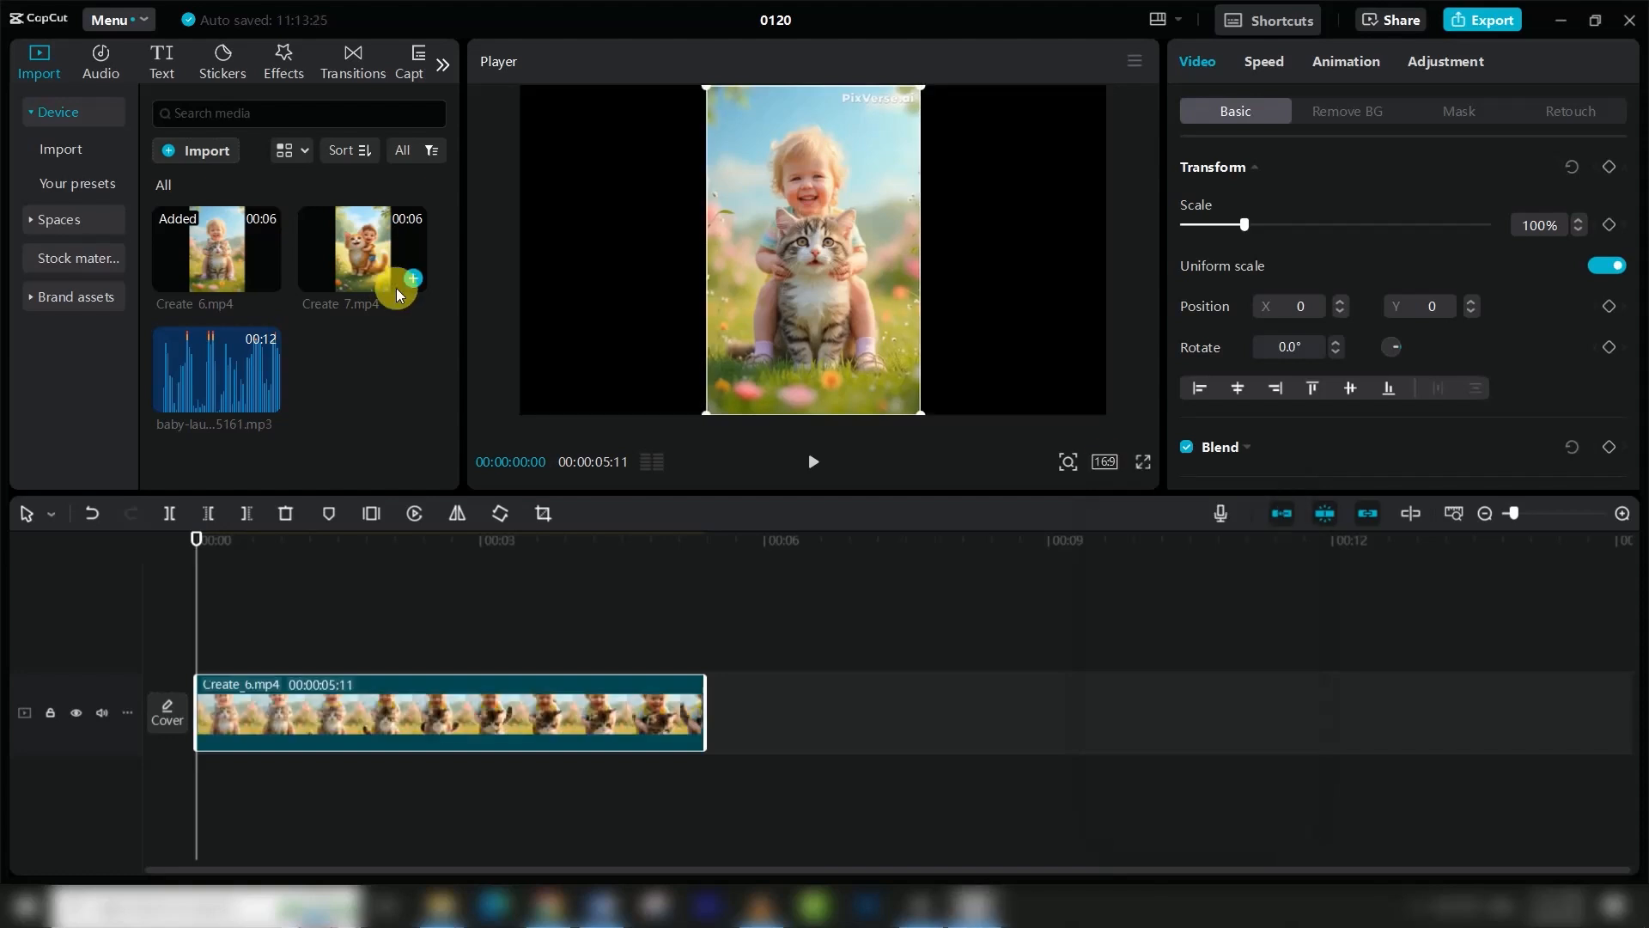
- Place Create_7.mp4 directly after Create_6.mp4 on the timeline and add the baby-laughs audio beneath the clips
left_click(414, 279)
left_click_drag(442, 707, 950, 710)
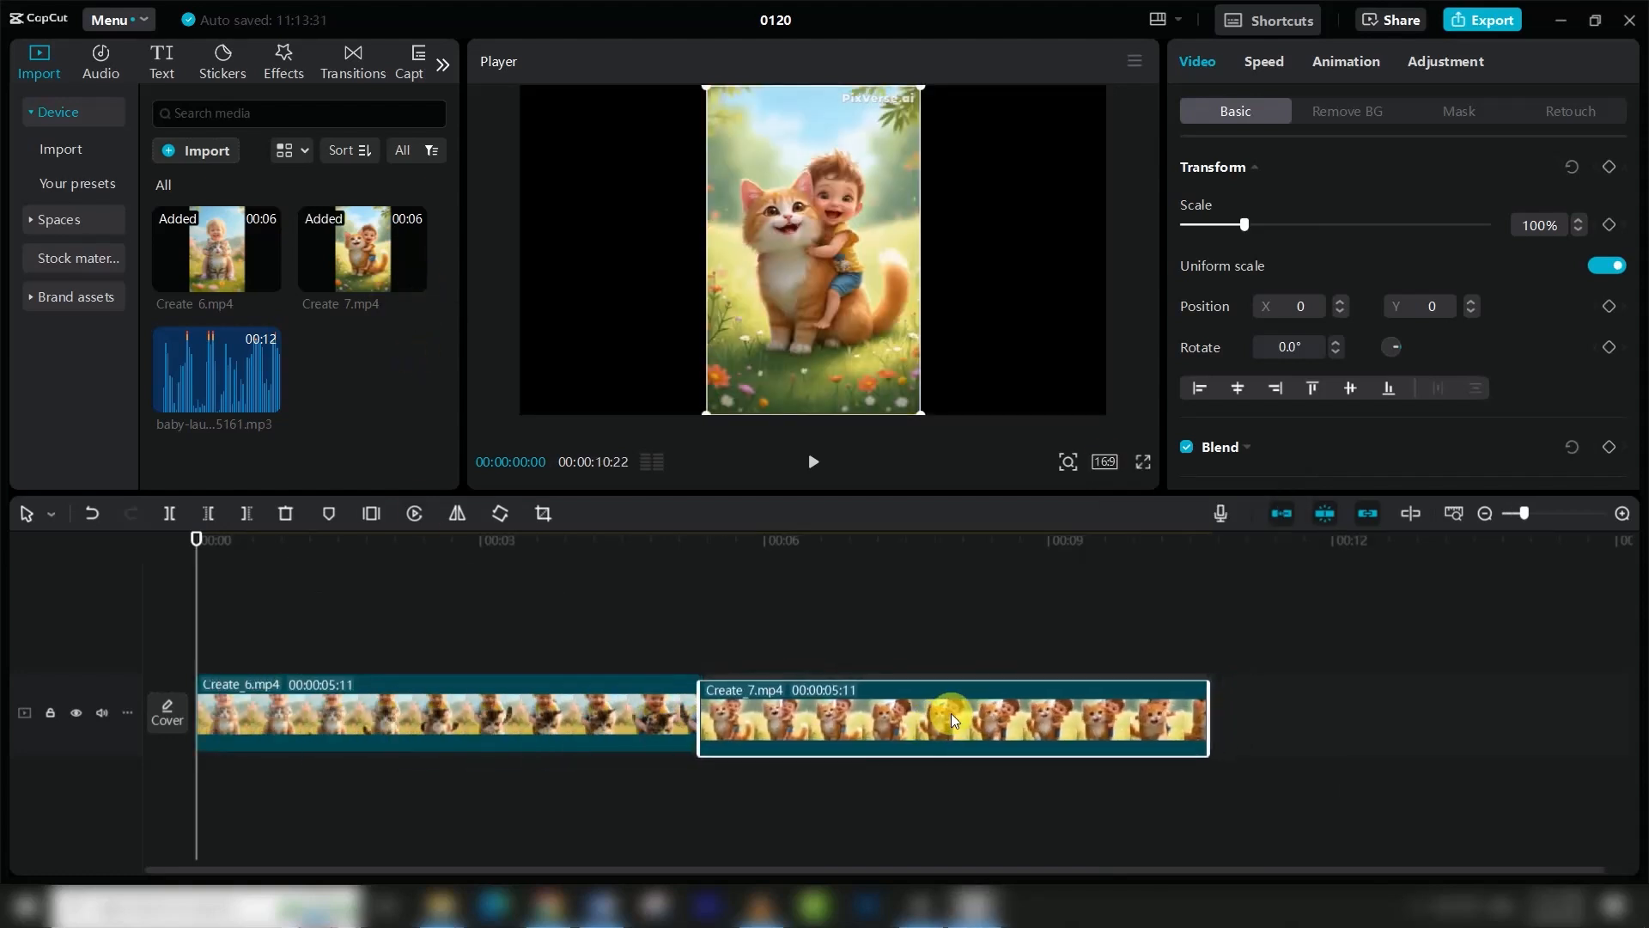
left_click(265, 400)
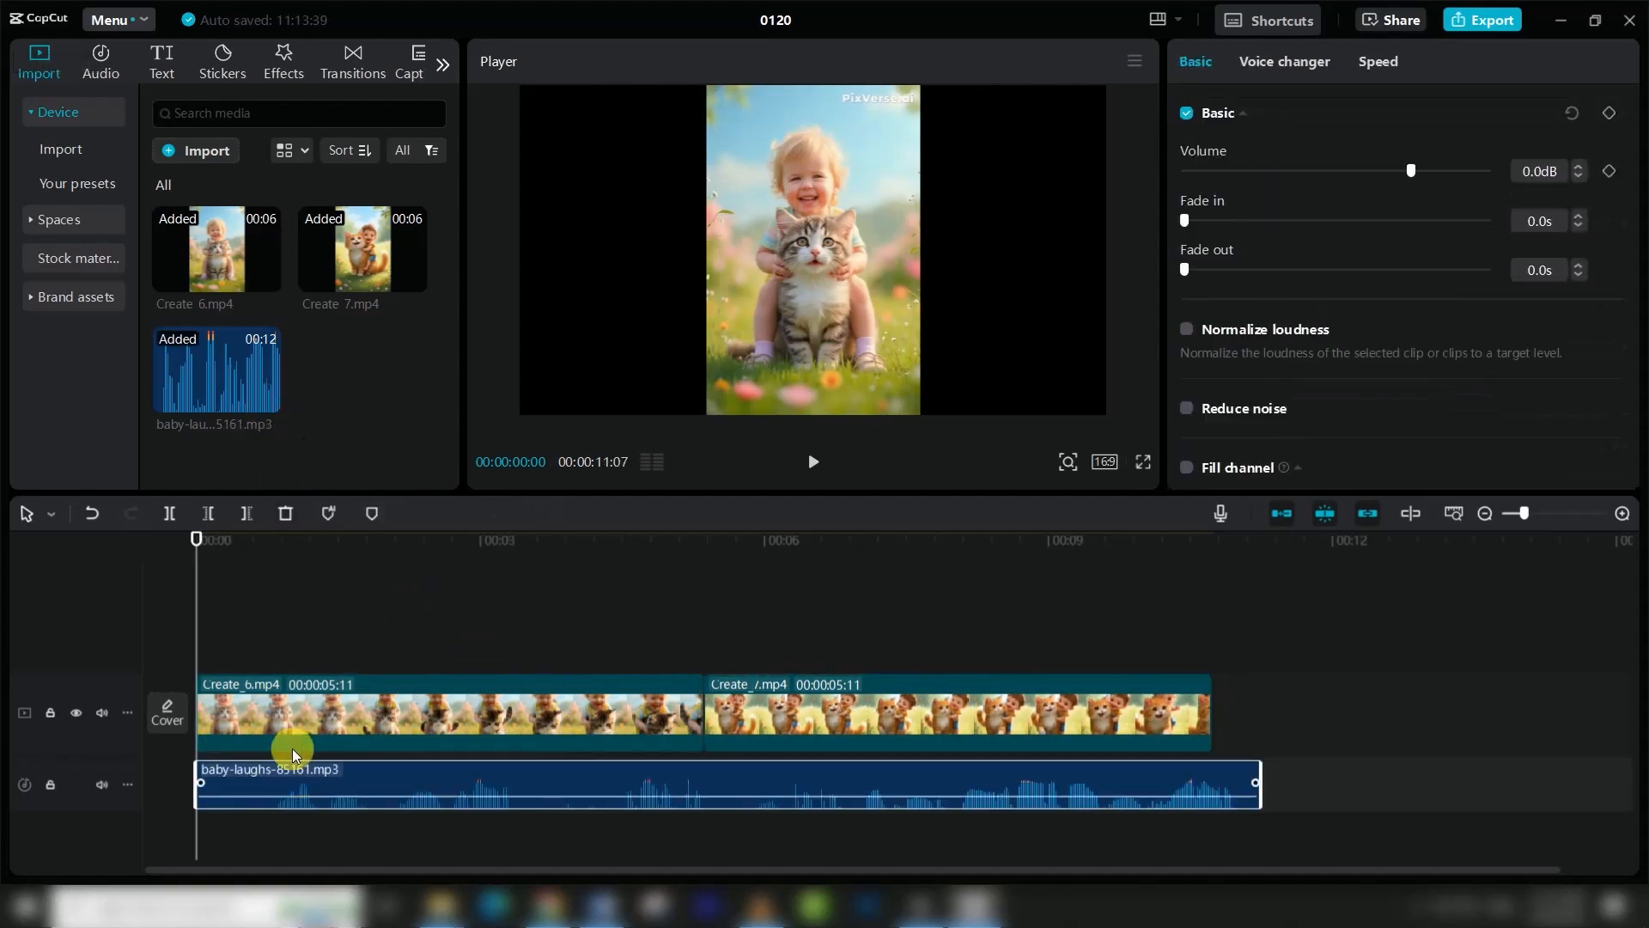
- Split the baby-laughs audio at 00:00:00:26, delete its opening part and move the rest to near the timeline's start
left_click(279, 549)
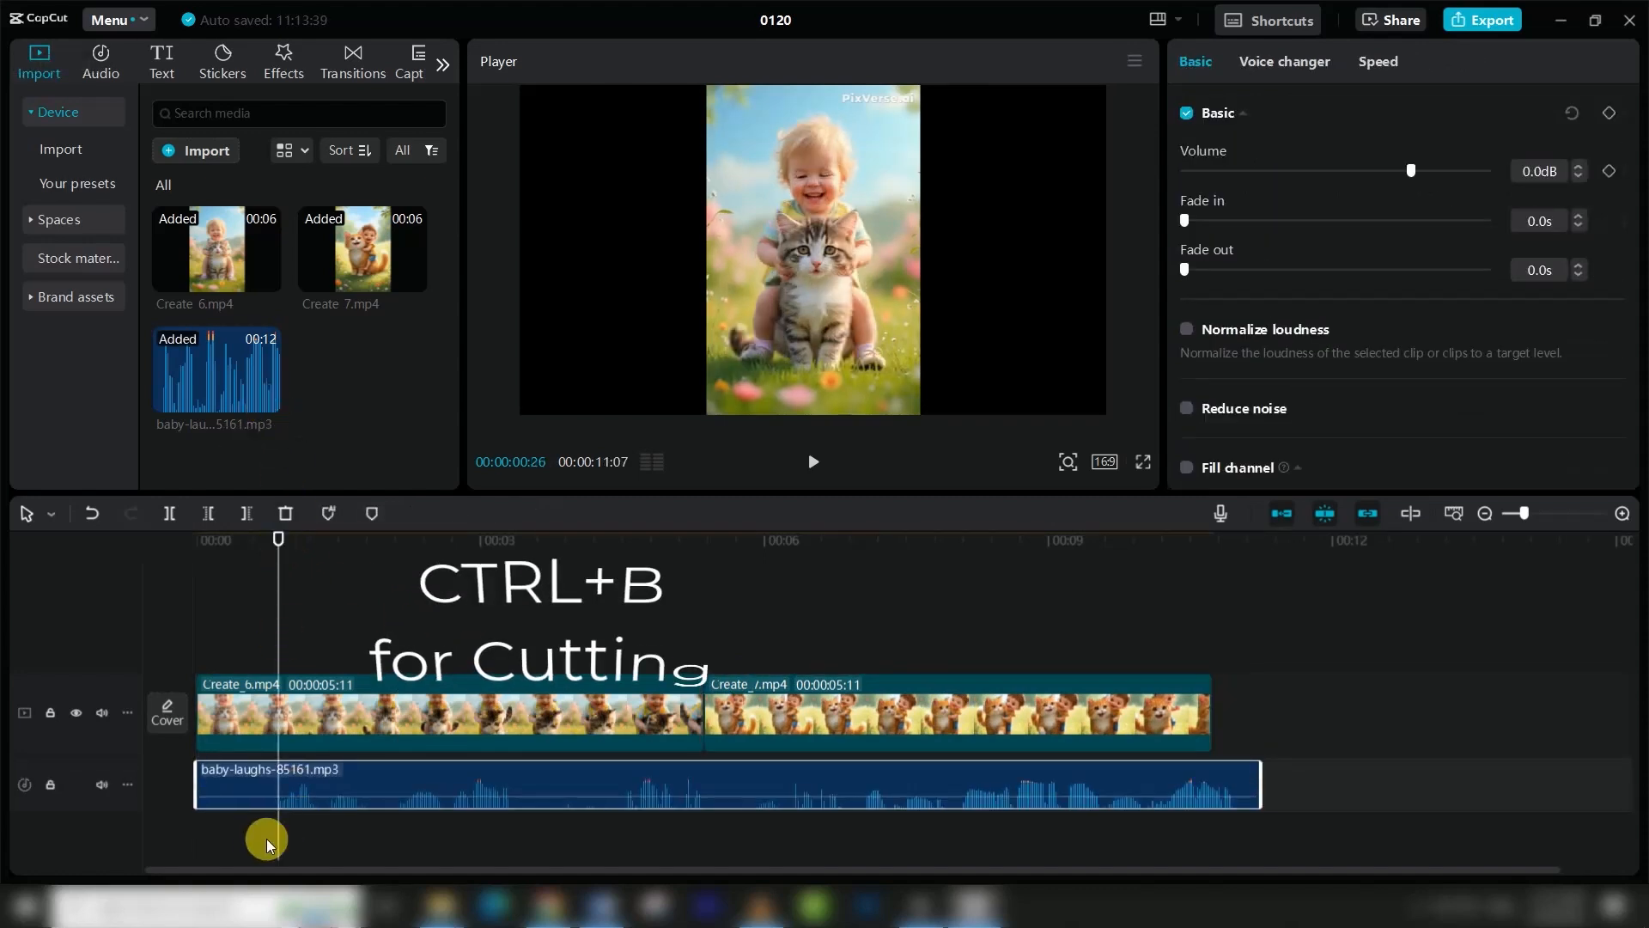
key("ctrl+b")
left_click(262, 784)
key("Delete")
left_click_drag(476, 782, 402, 784)
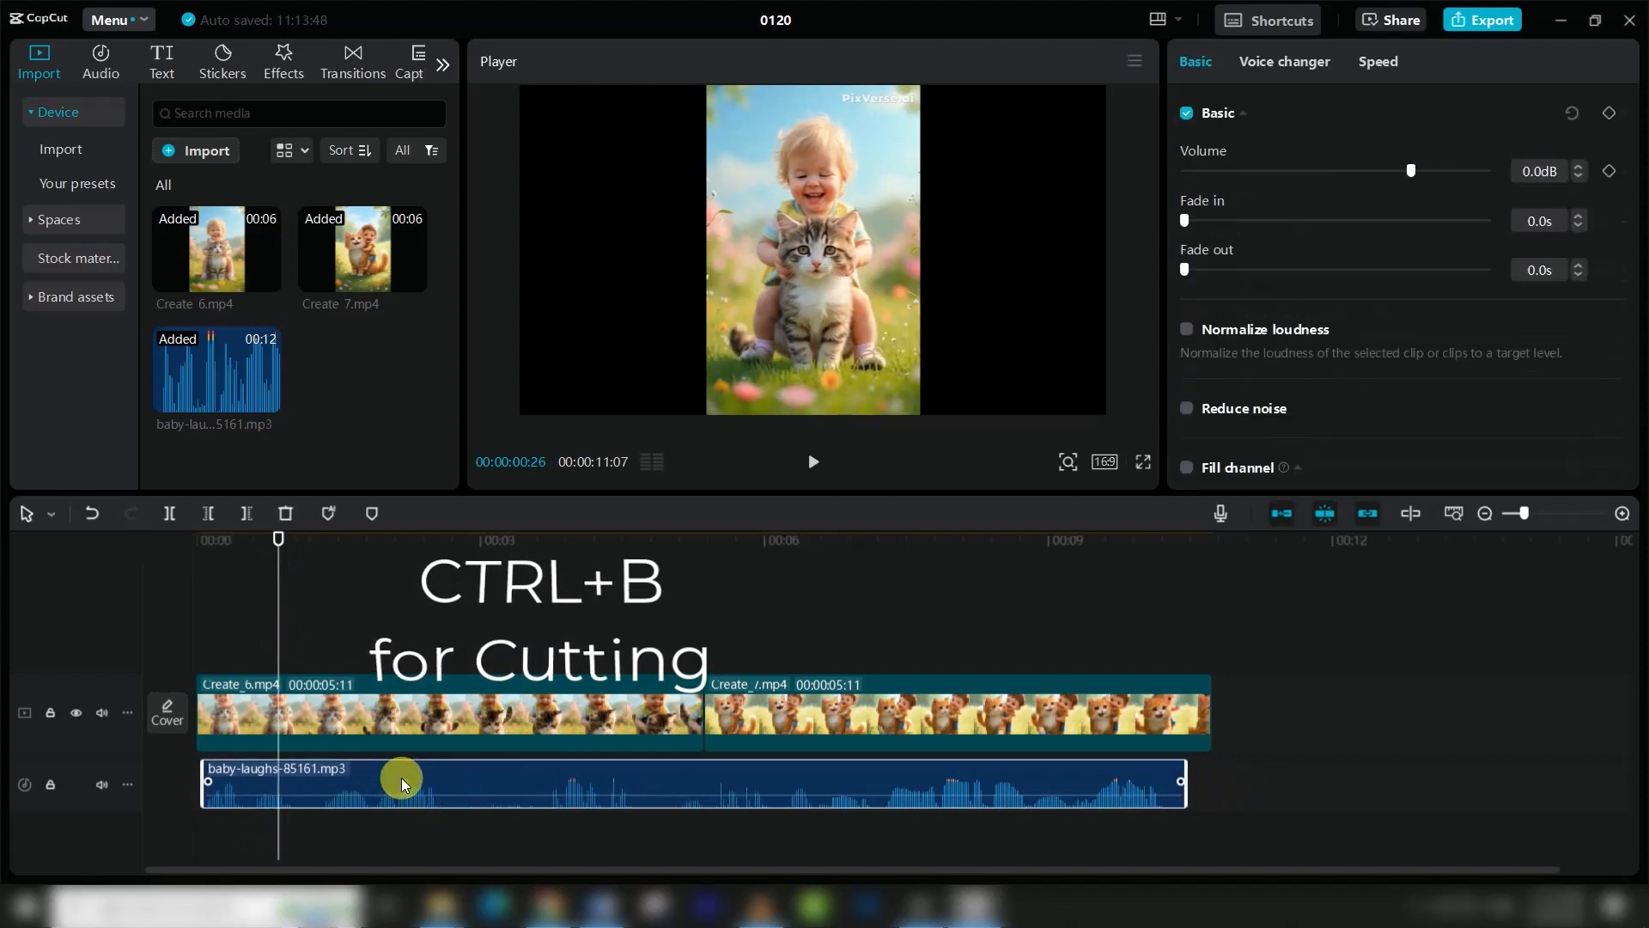
- Play the edited timeline from the beginning to check both clips against the baby laughter
left_click_drag(277, 539, 176, 548)
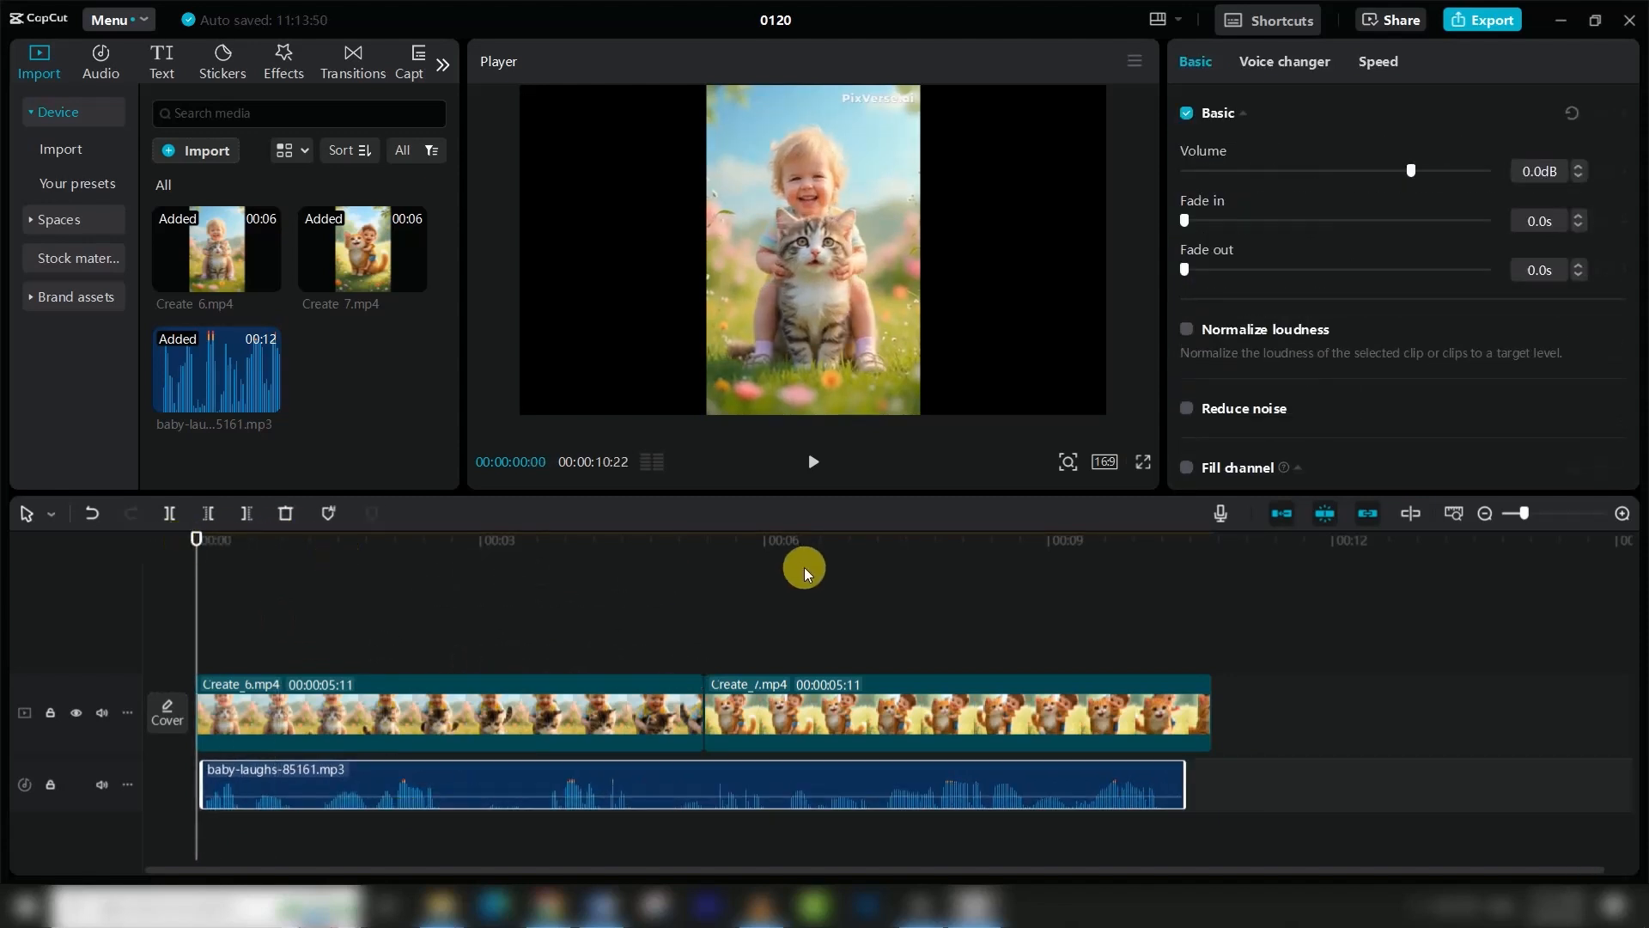
left_click(815, 462)
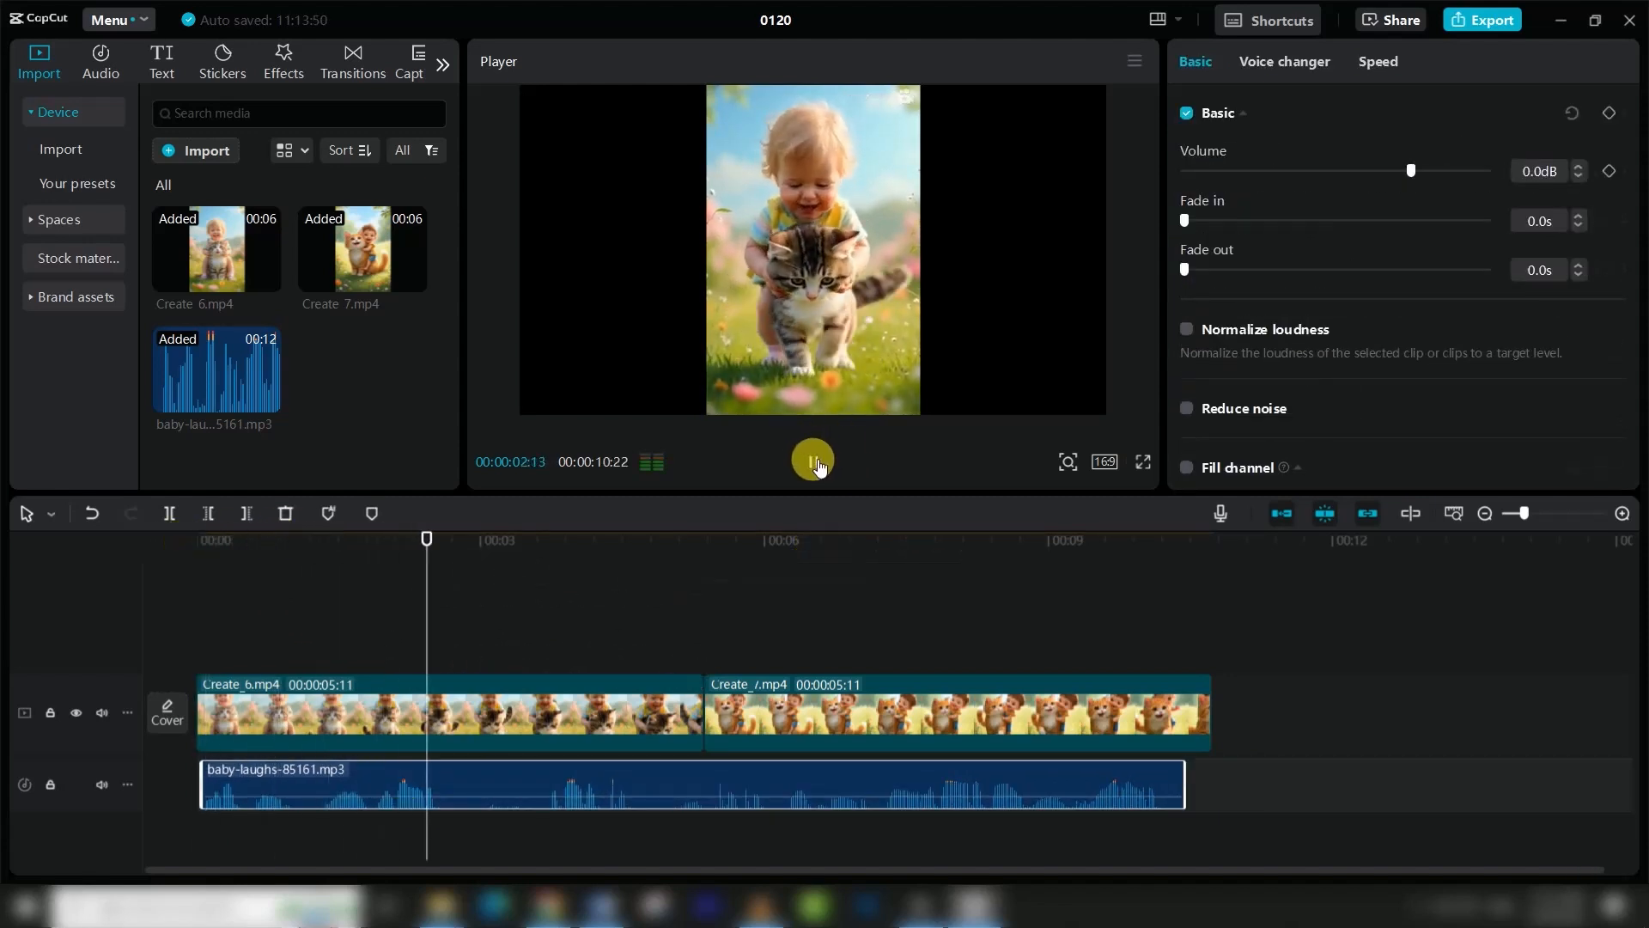
left_click(763, 541)
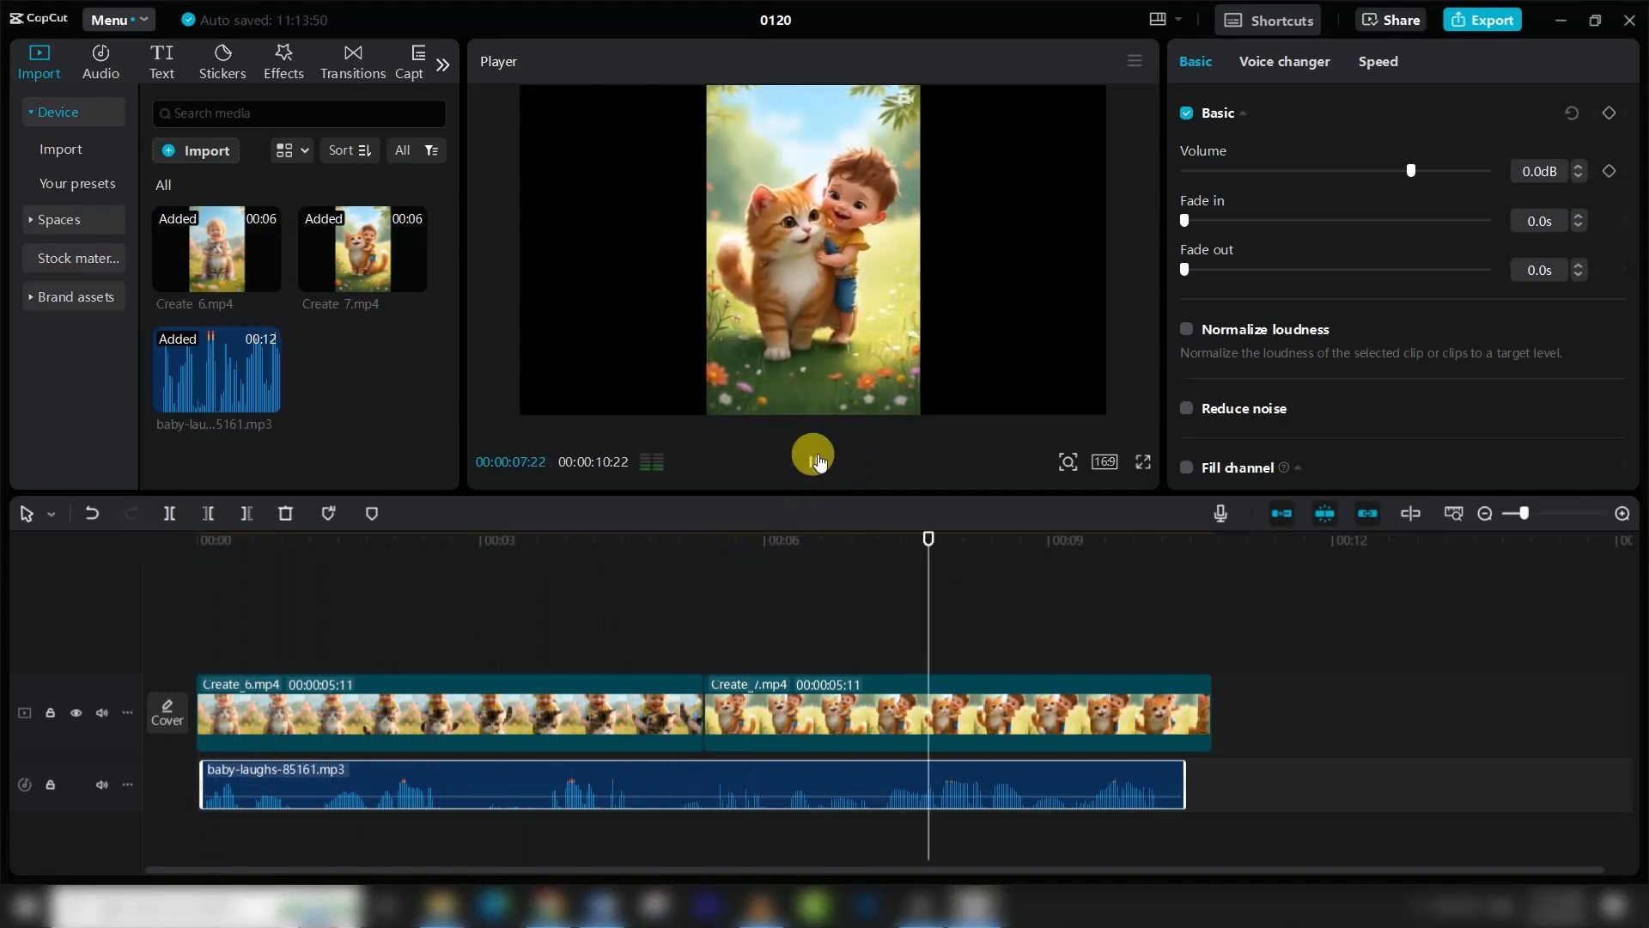
- Give Create_6.mp4 a blurred canvas background using the second blur strength
left_click(591, 682)
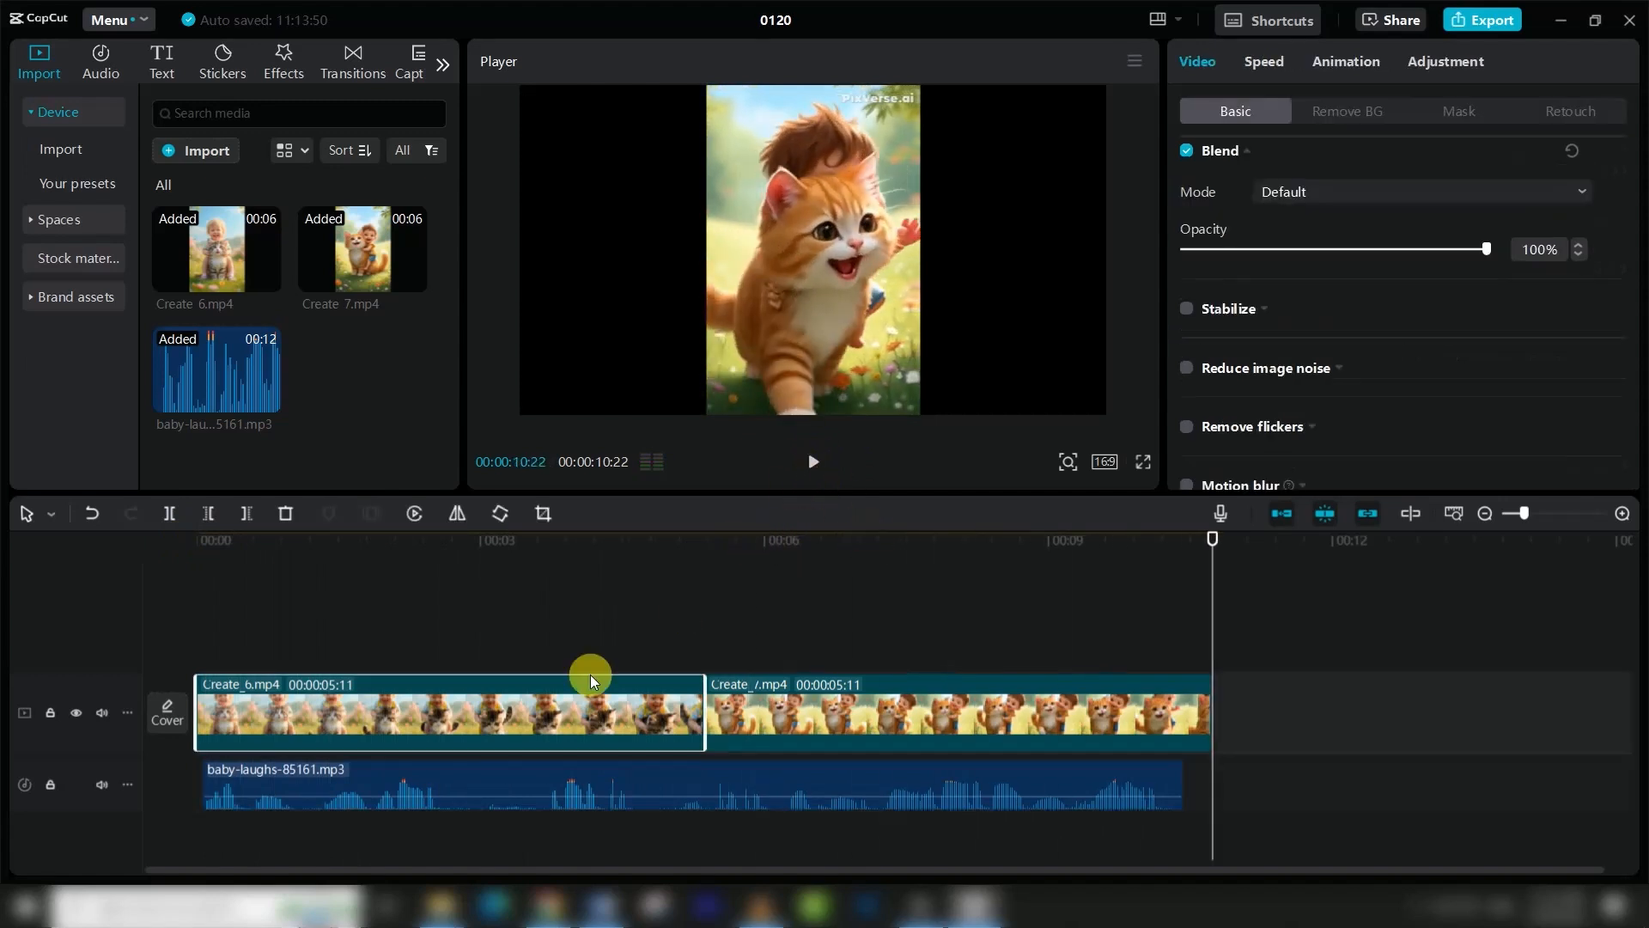
scroll(1377, 326, "down", 2)
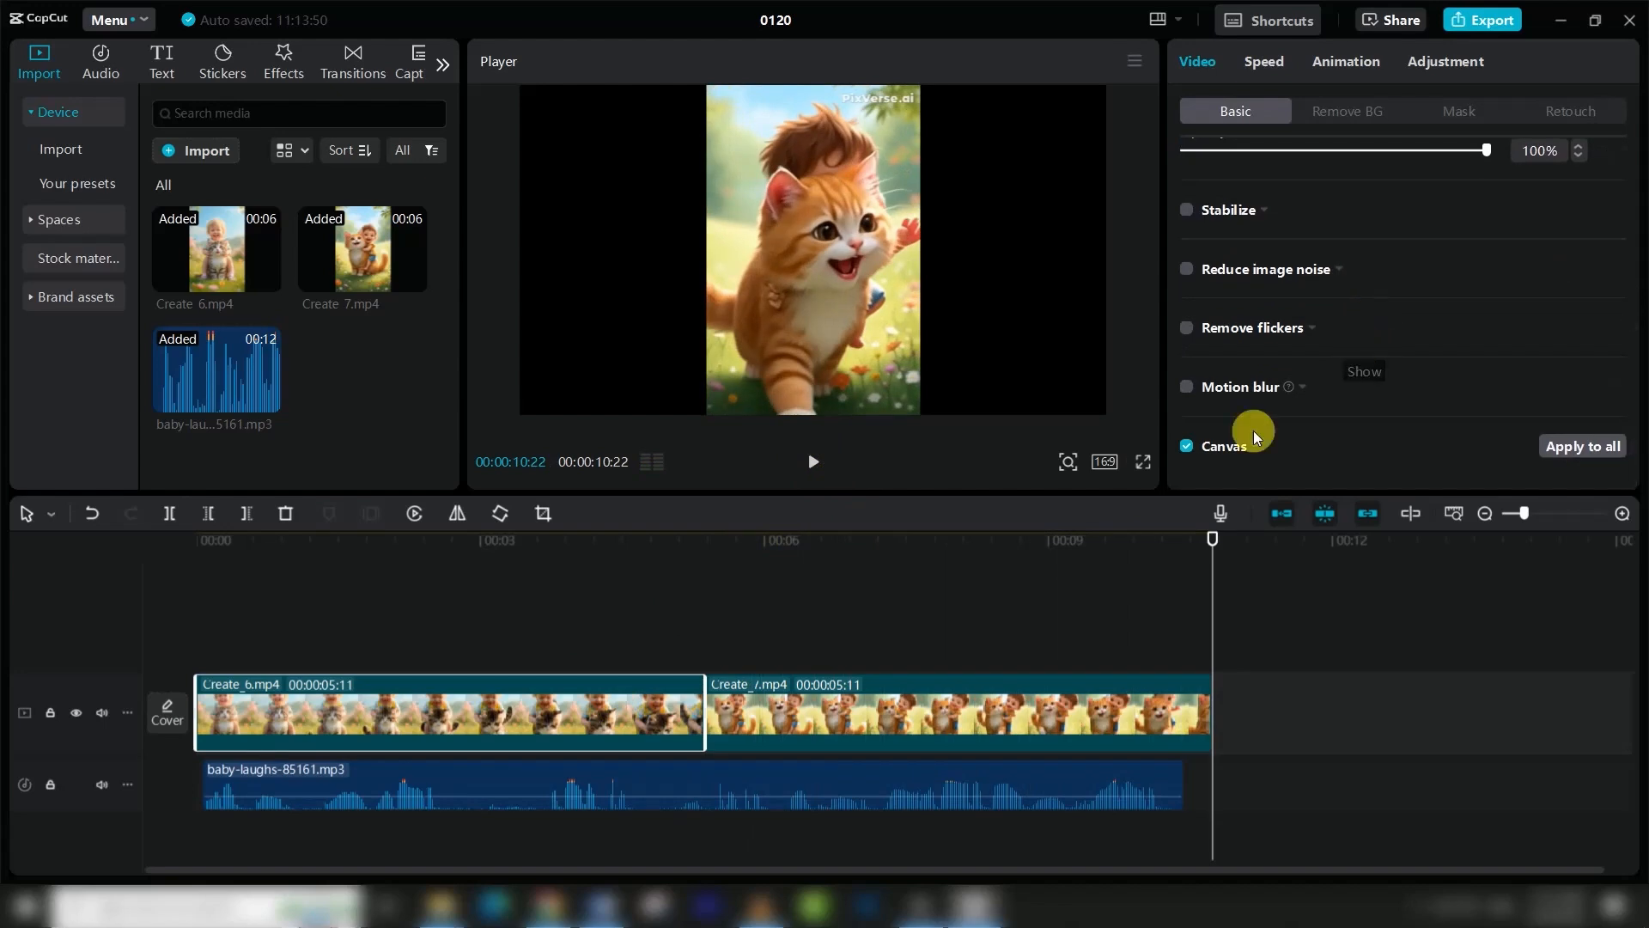
scroll(1279, 387, "up", 5)
scroll(1245, 365, "down", 1)
left_click(1248, 371)
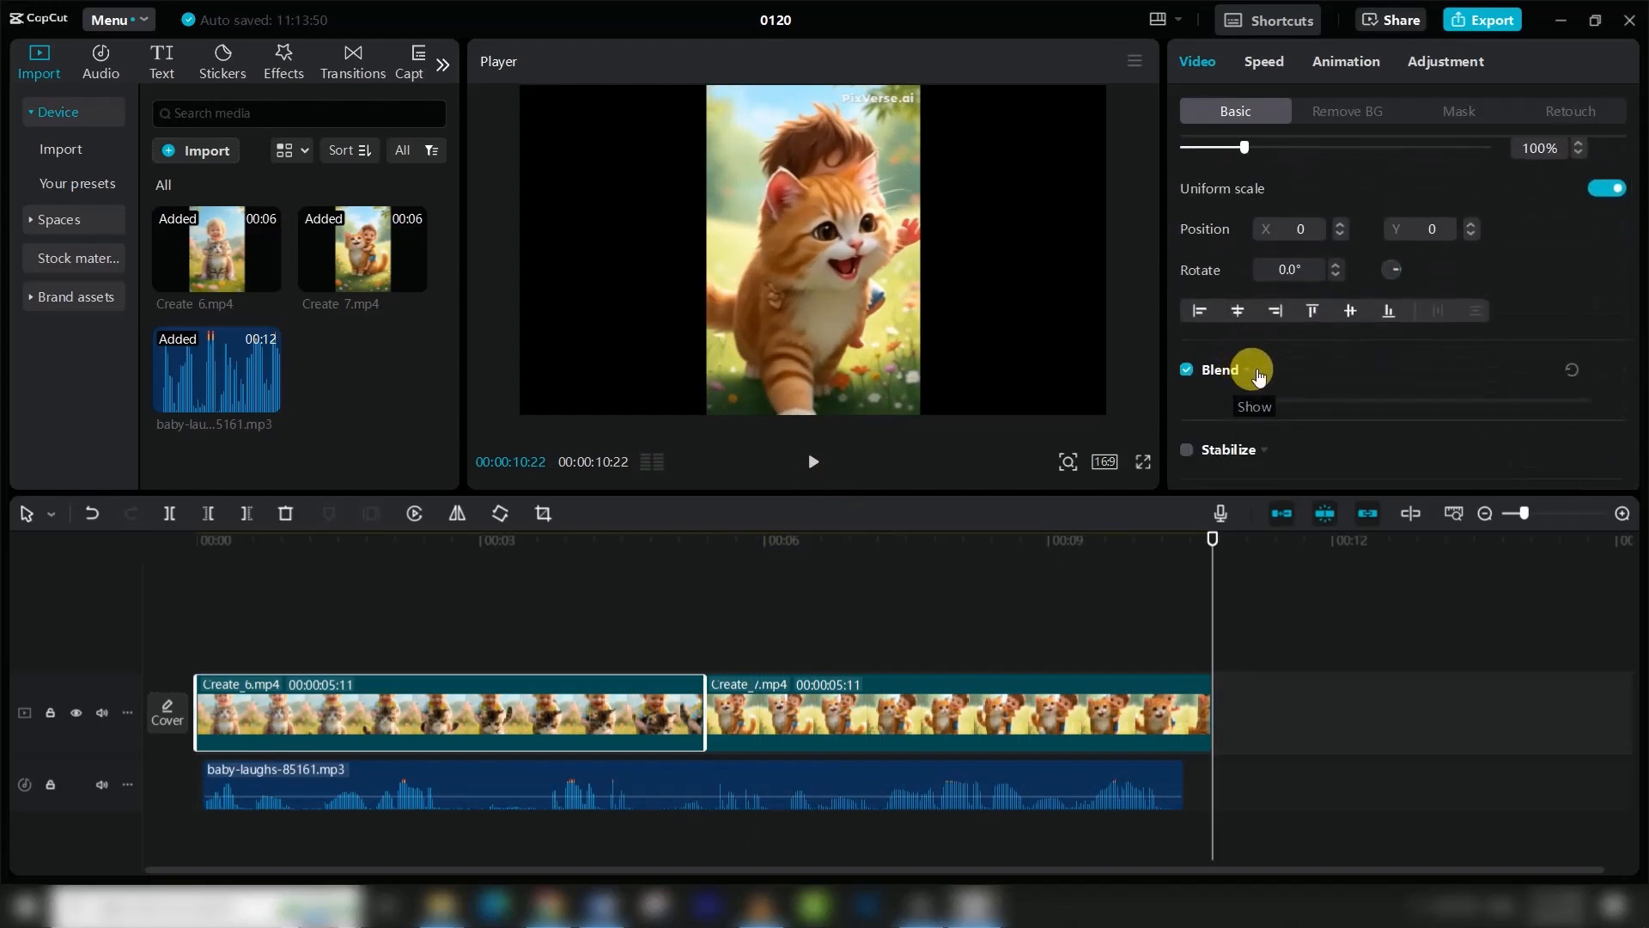
scroll(1353, 317, "down", 2)
scroll(1353, 317, "down", 1)
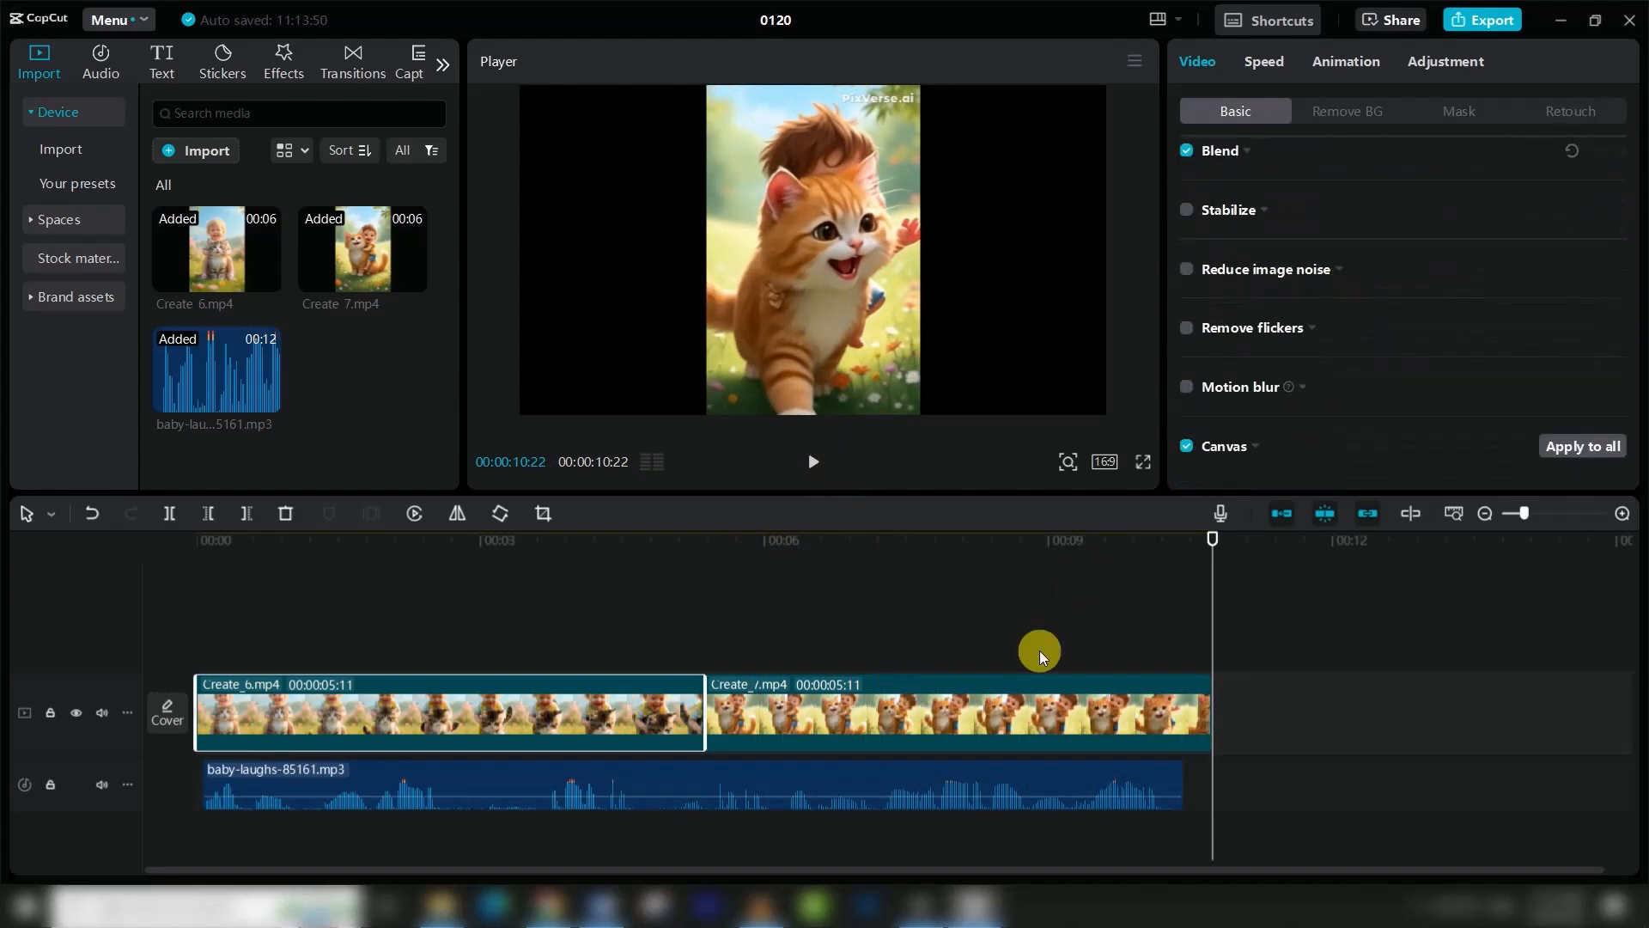
left_click(522, 547)
left_click(616, 712)
left_click(1263, 450)
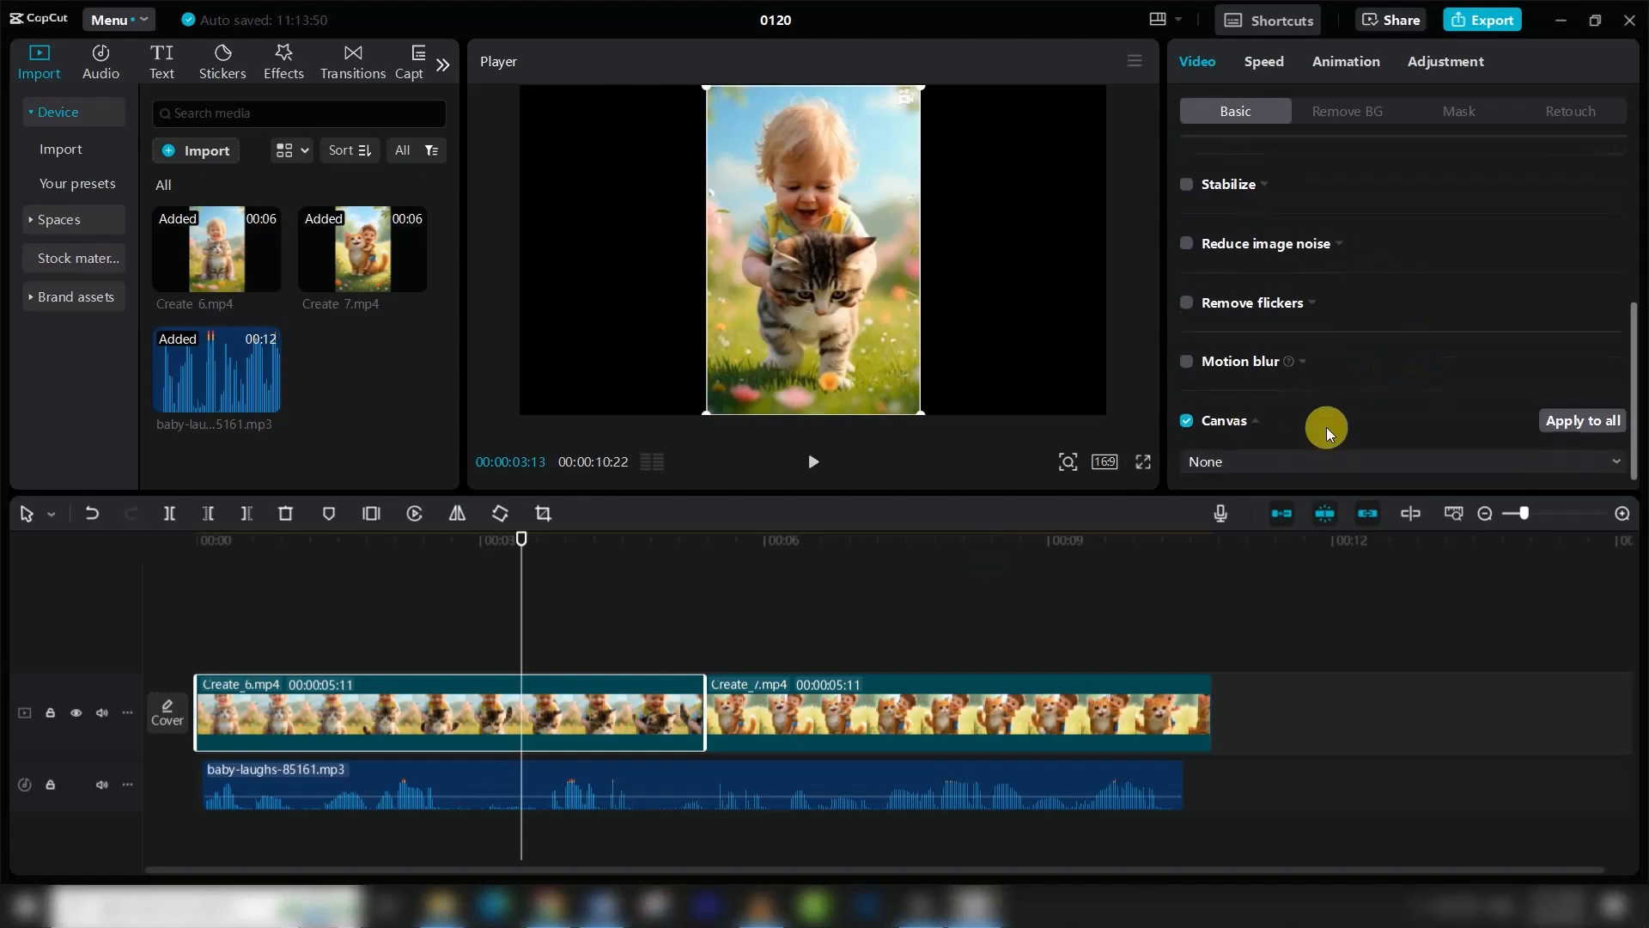
left_click(1311, 446)
left_click(1250, 516)
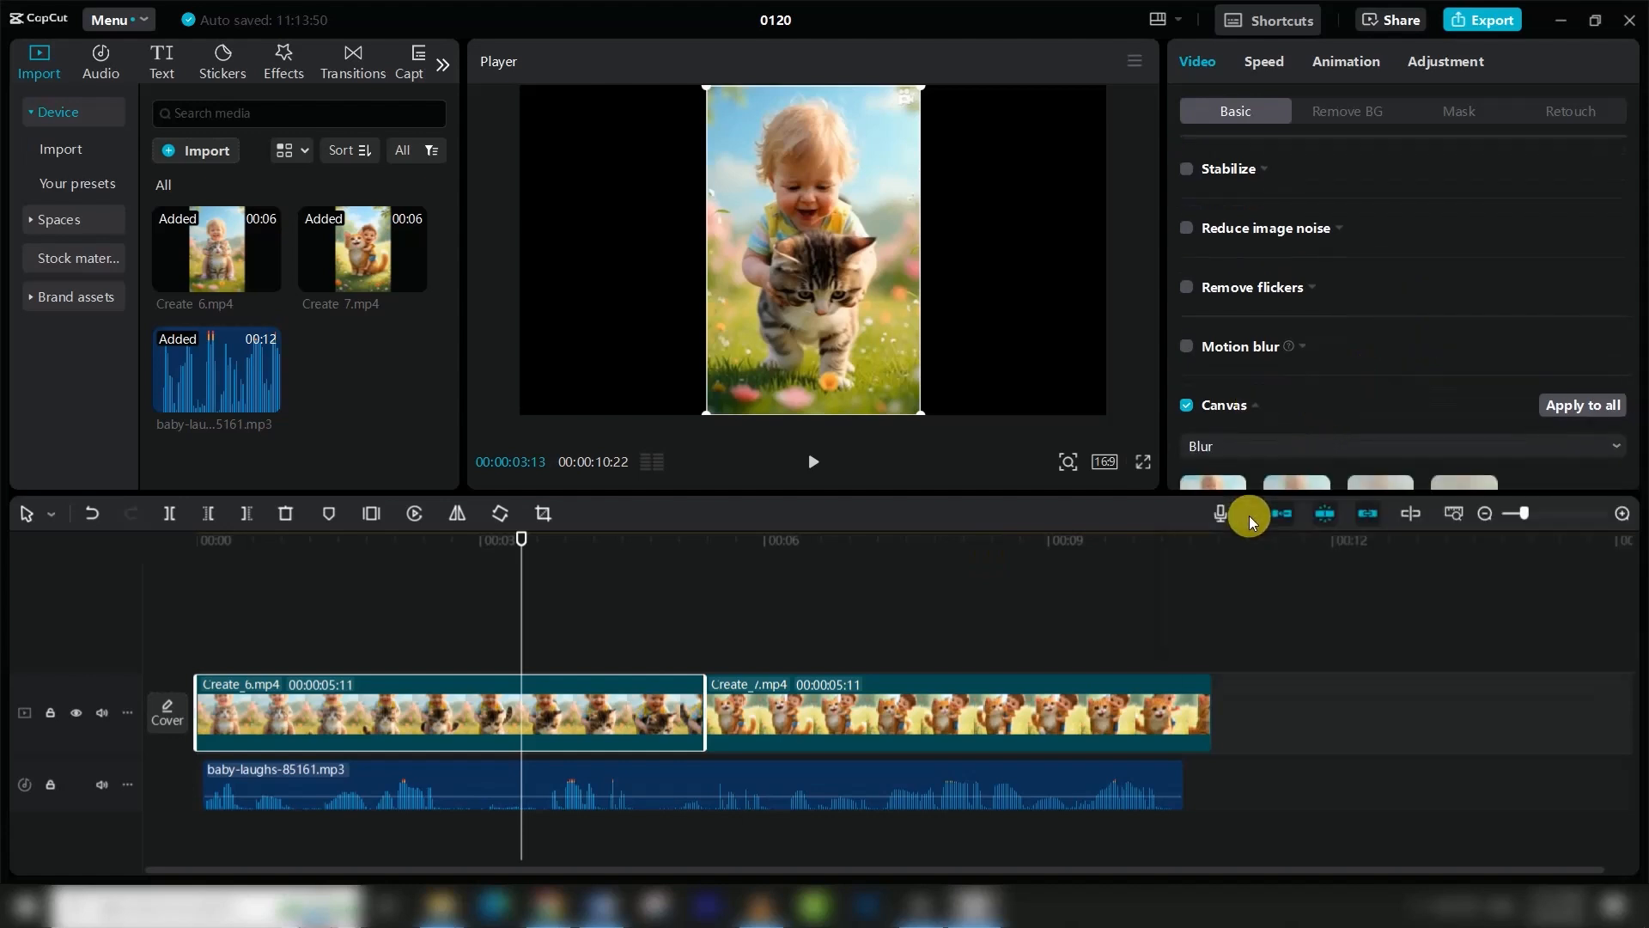
scroll(1335, 371, "down", 2)
left_click(1220, 415)
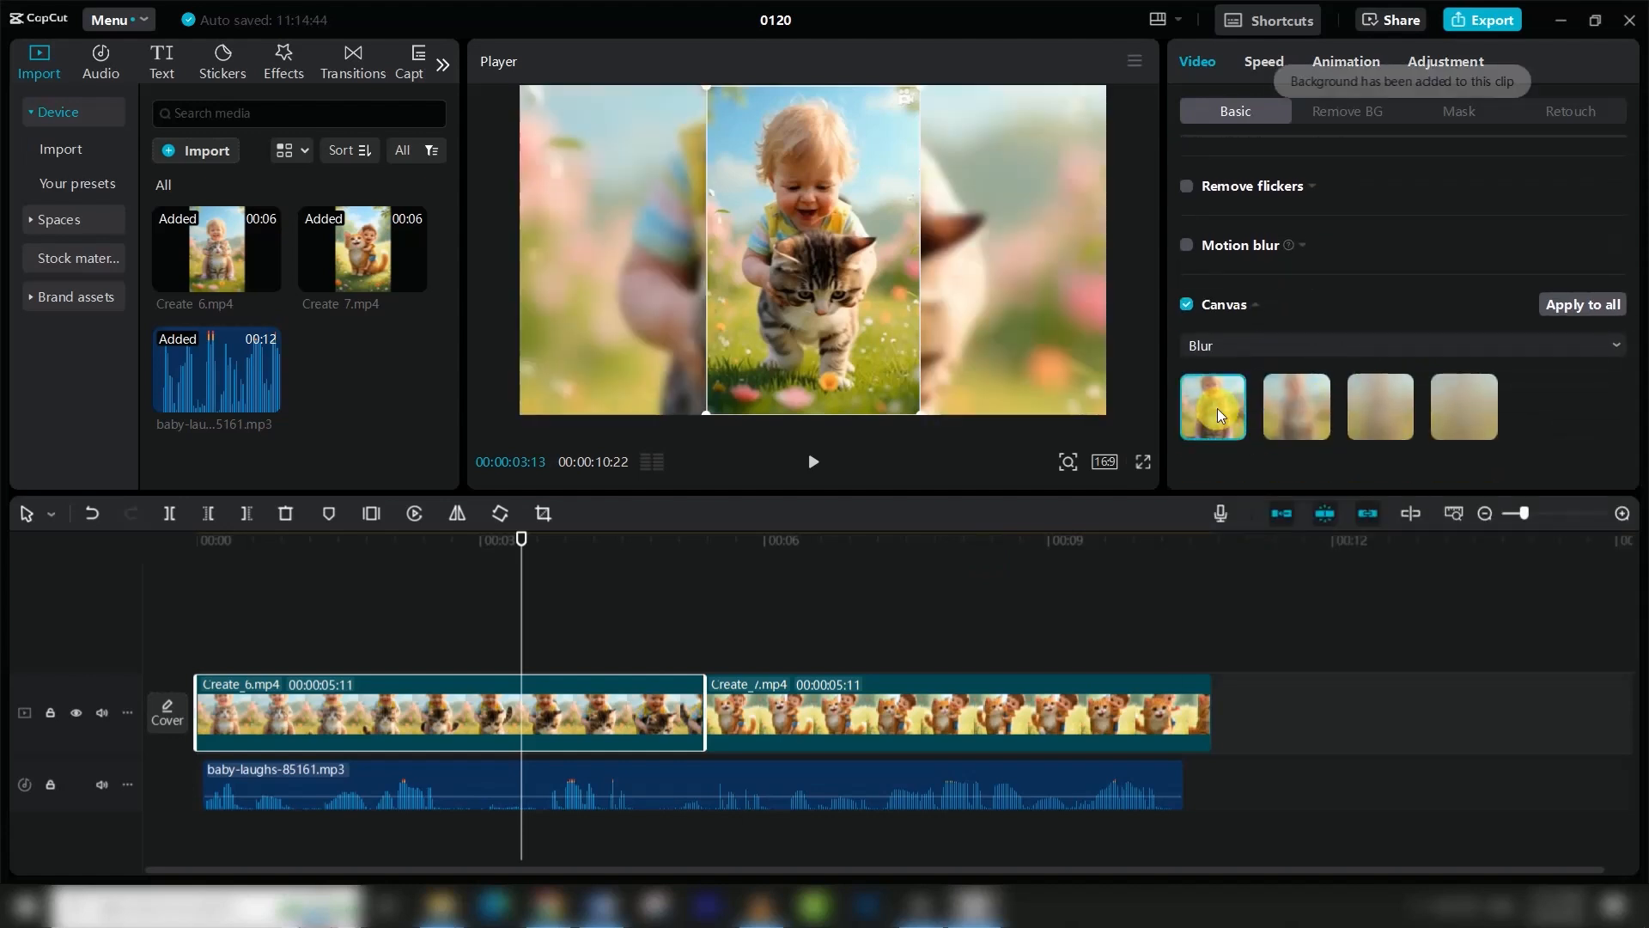
left_click(1297, 406)
- Apply the second-strength Blur canvas background to Create_7.mp4 as well
left_click(751, 538)
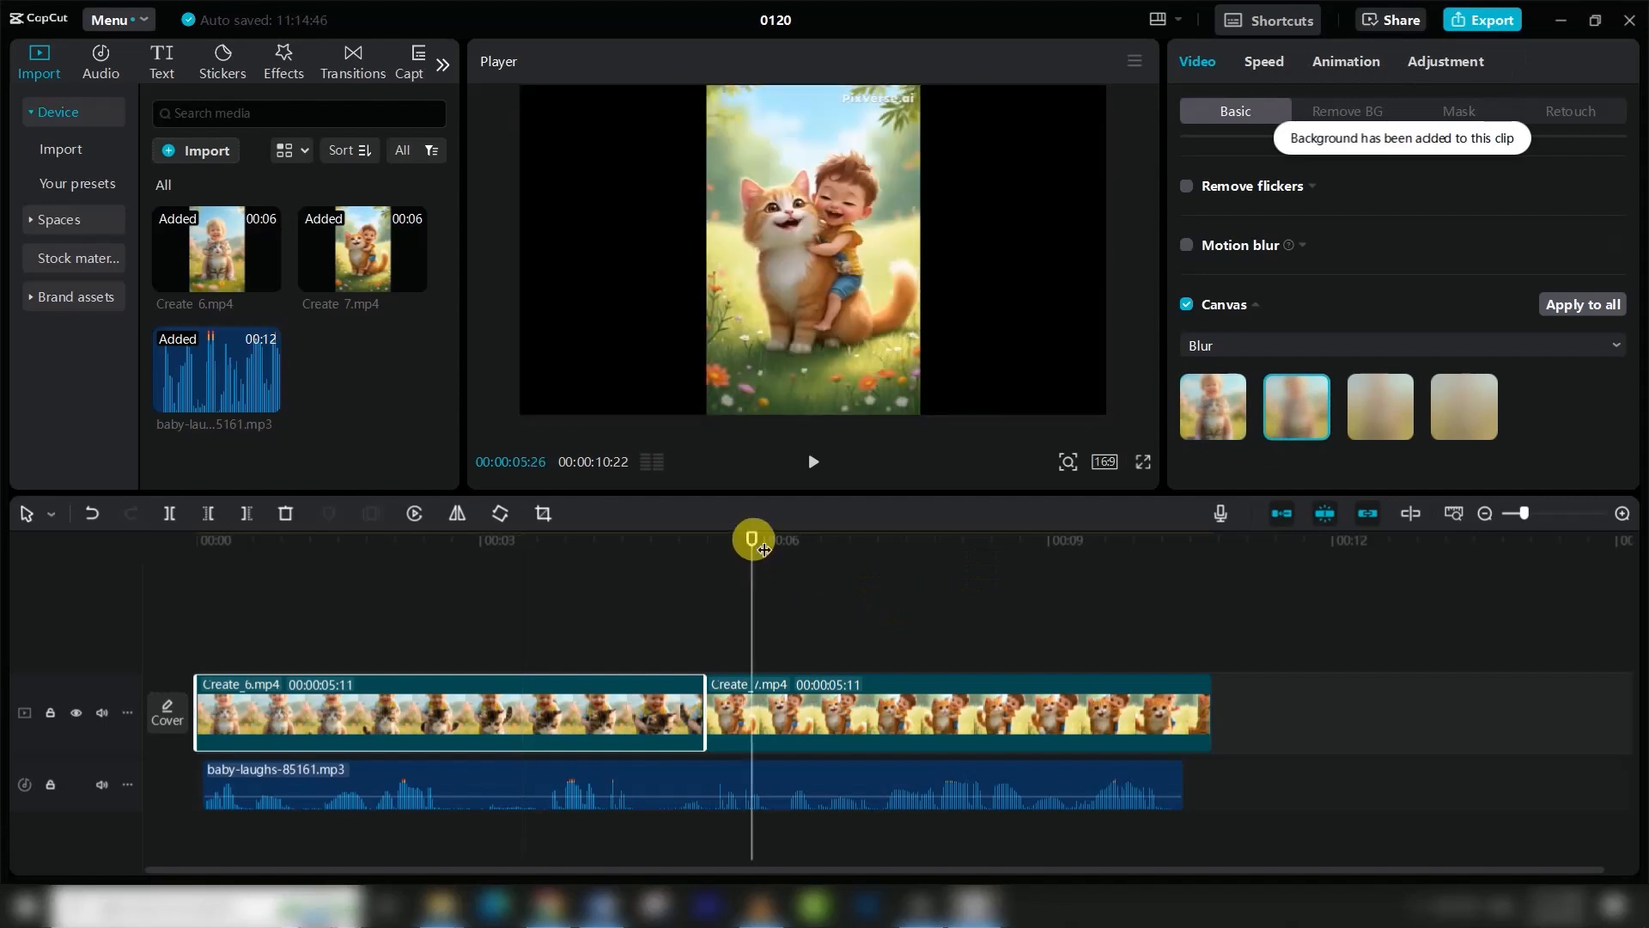
left_click(868, 703)
left_click(1237, 447)
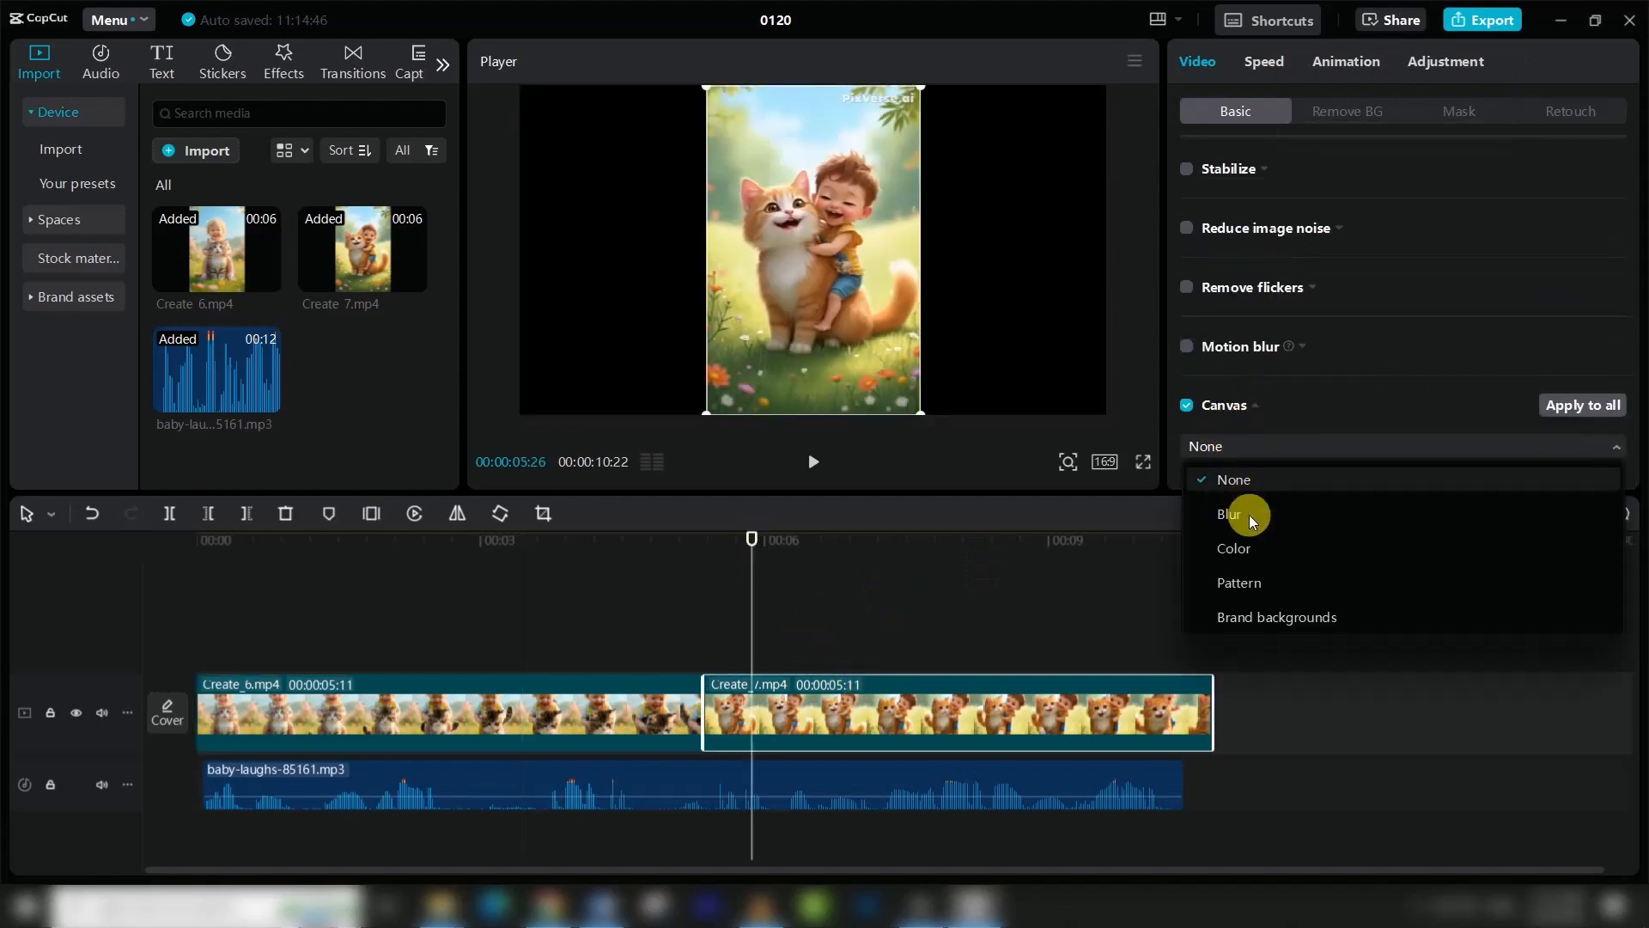
left_click(1244, 515)
scroll(1289, 417, "down", 2)
left_click(1297, 407)
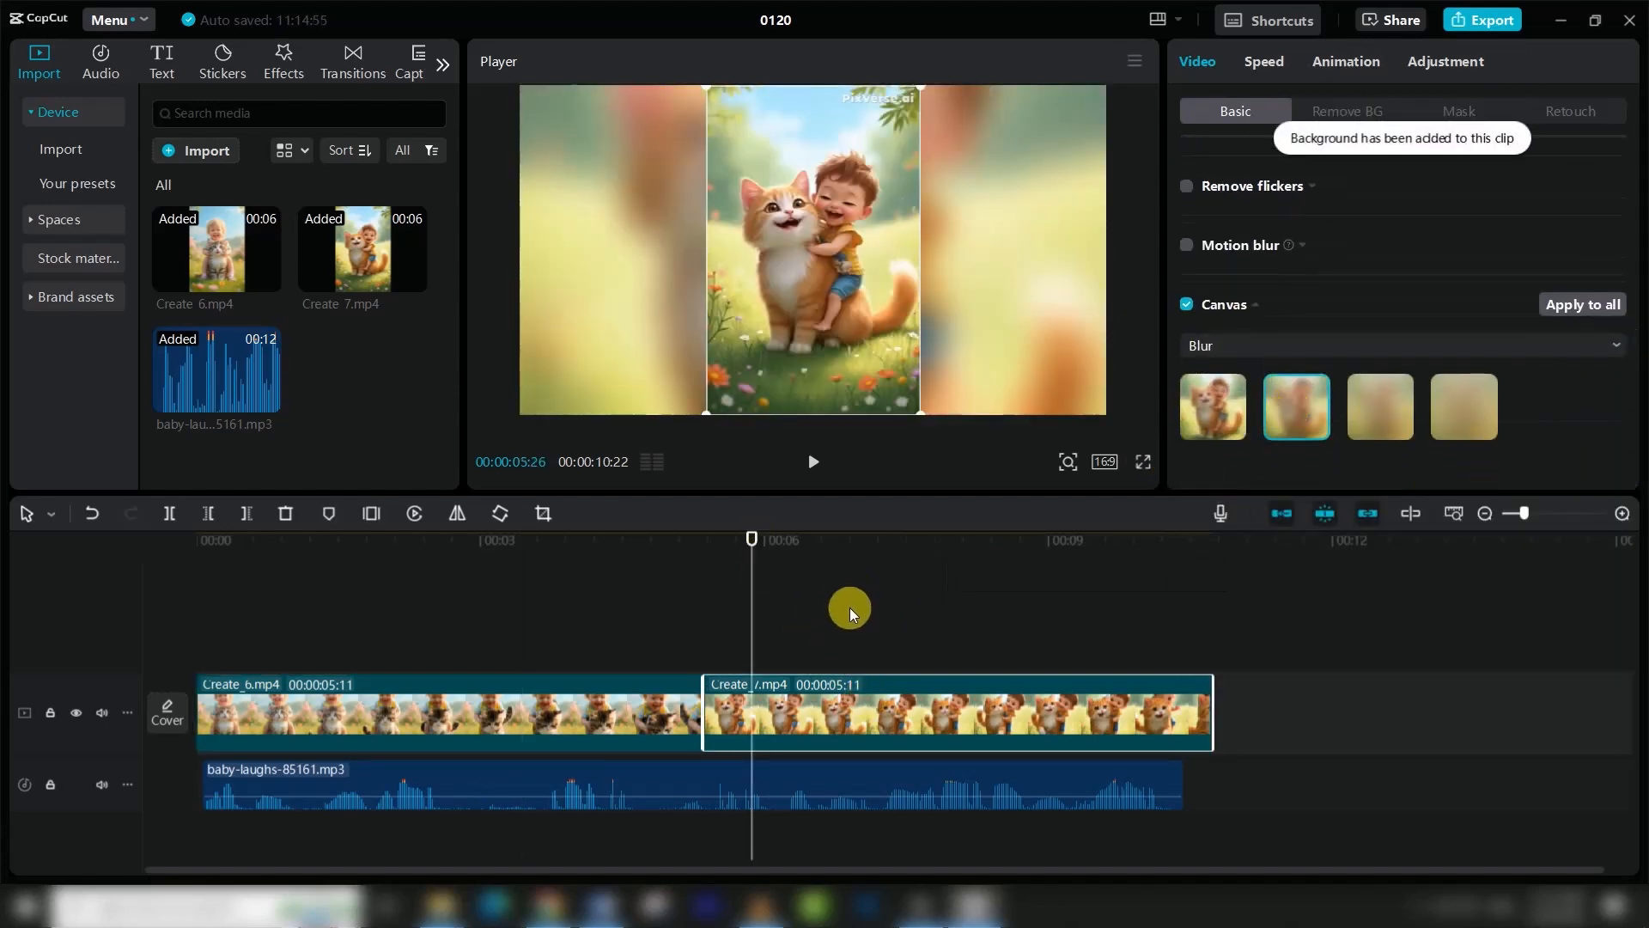
- Enlarge Create_6.mp4 and Create_7.mp4 slightly in the frame so each extends just beyond the canvas height
left_click(526, 548)
left_click(600, 700)
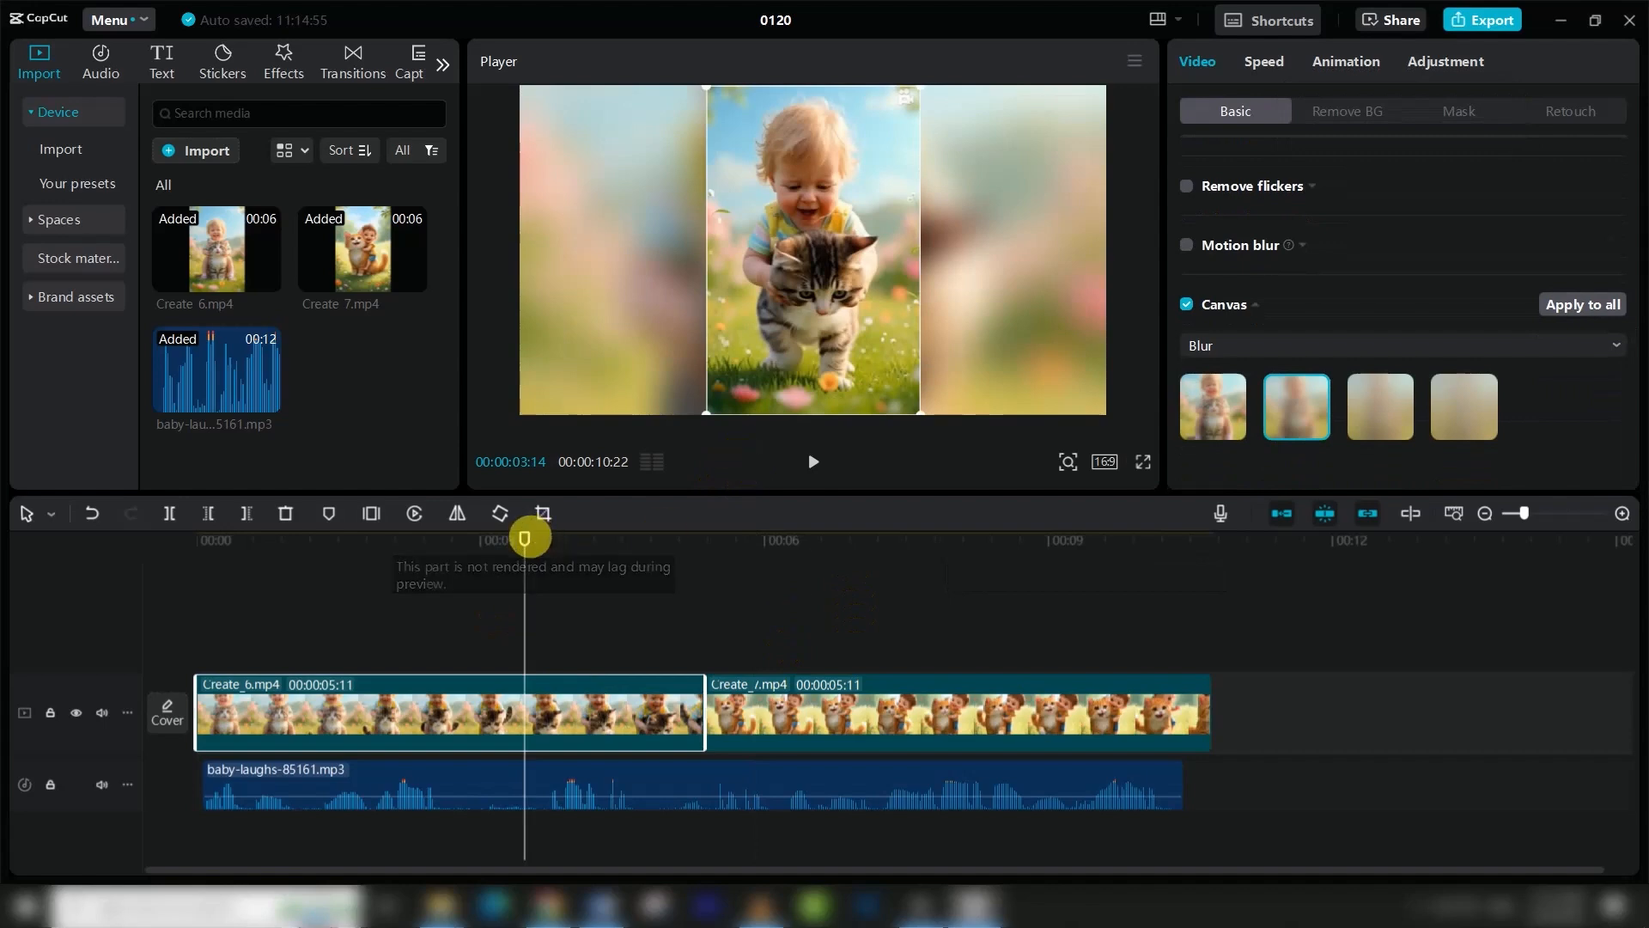
left_click_drag(526, 538, 554, 542)
left_click_drag(920, 87, 958, 73)
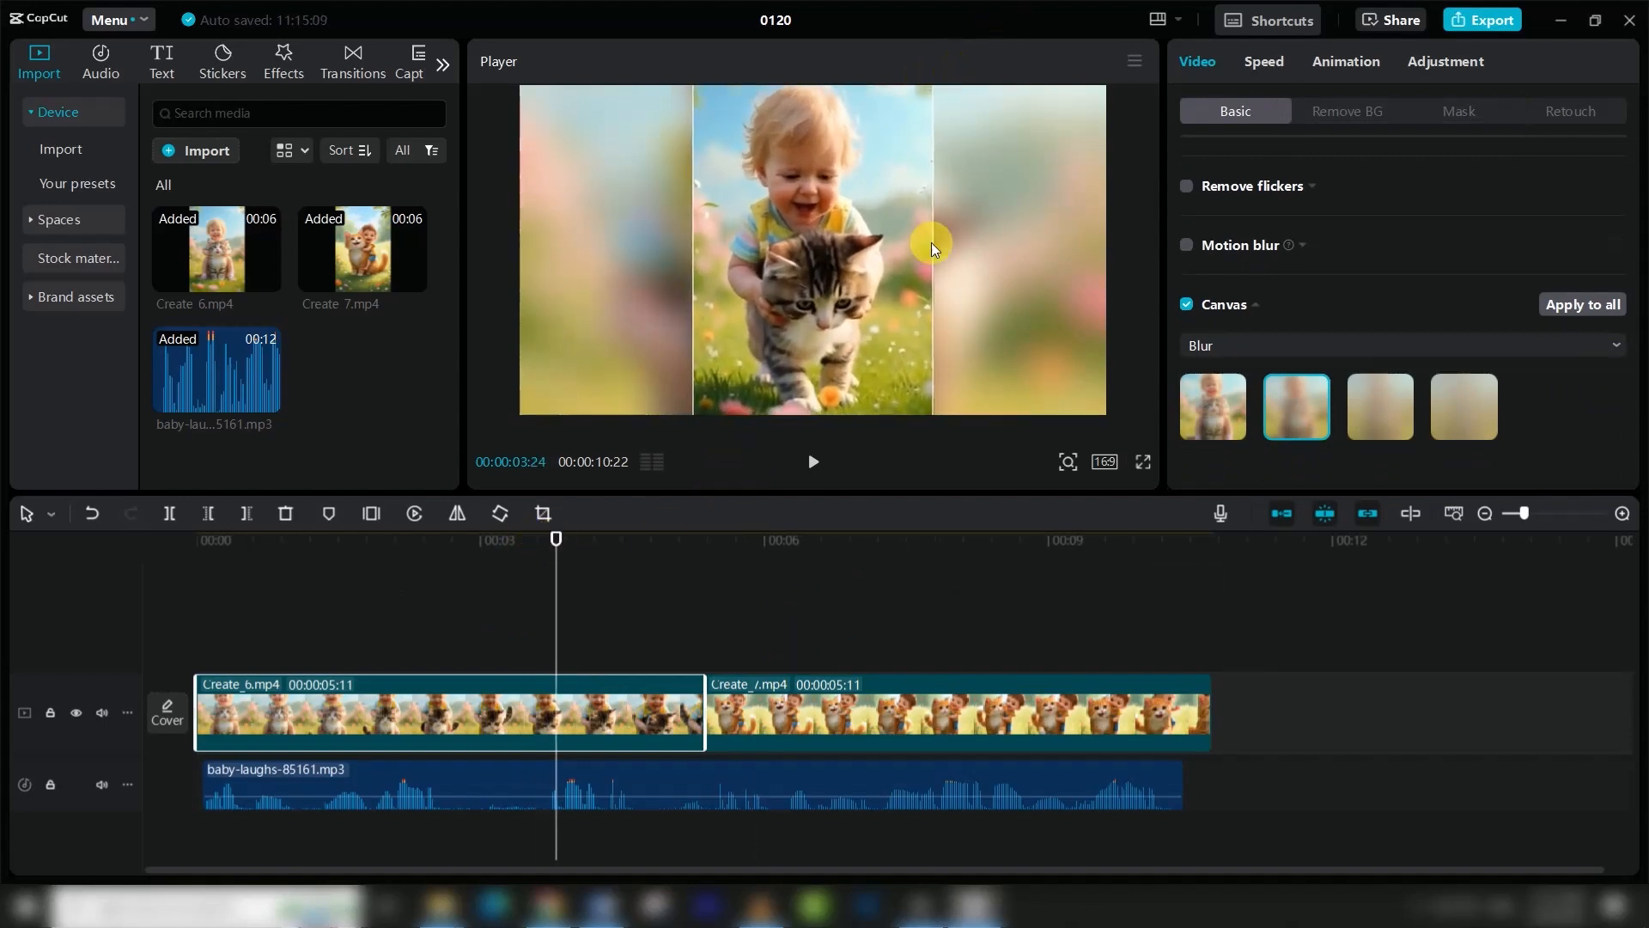
left_click(756, 615)
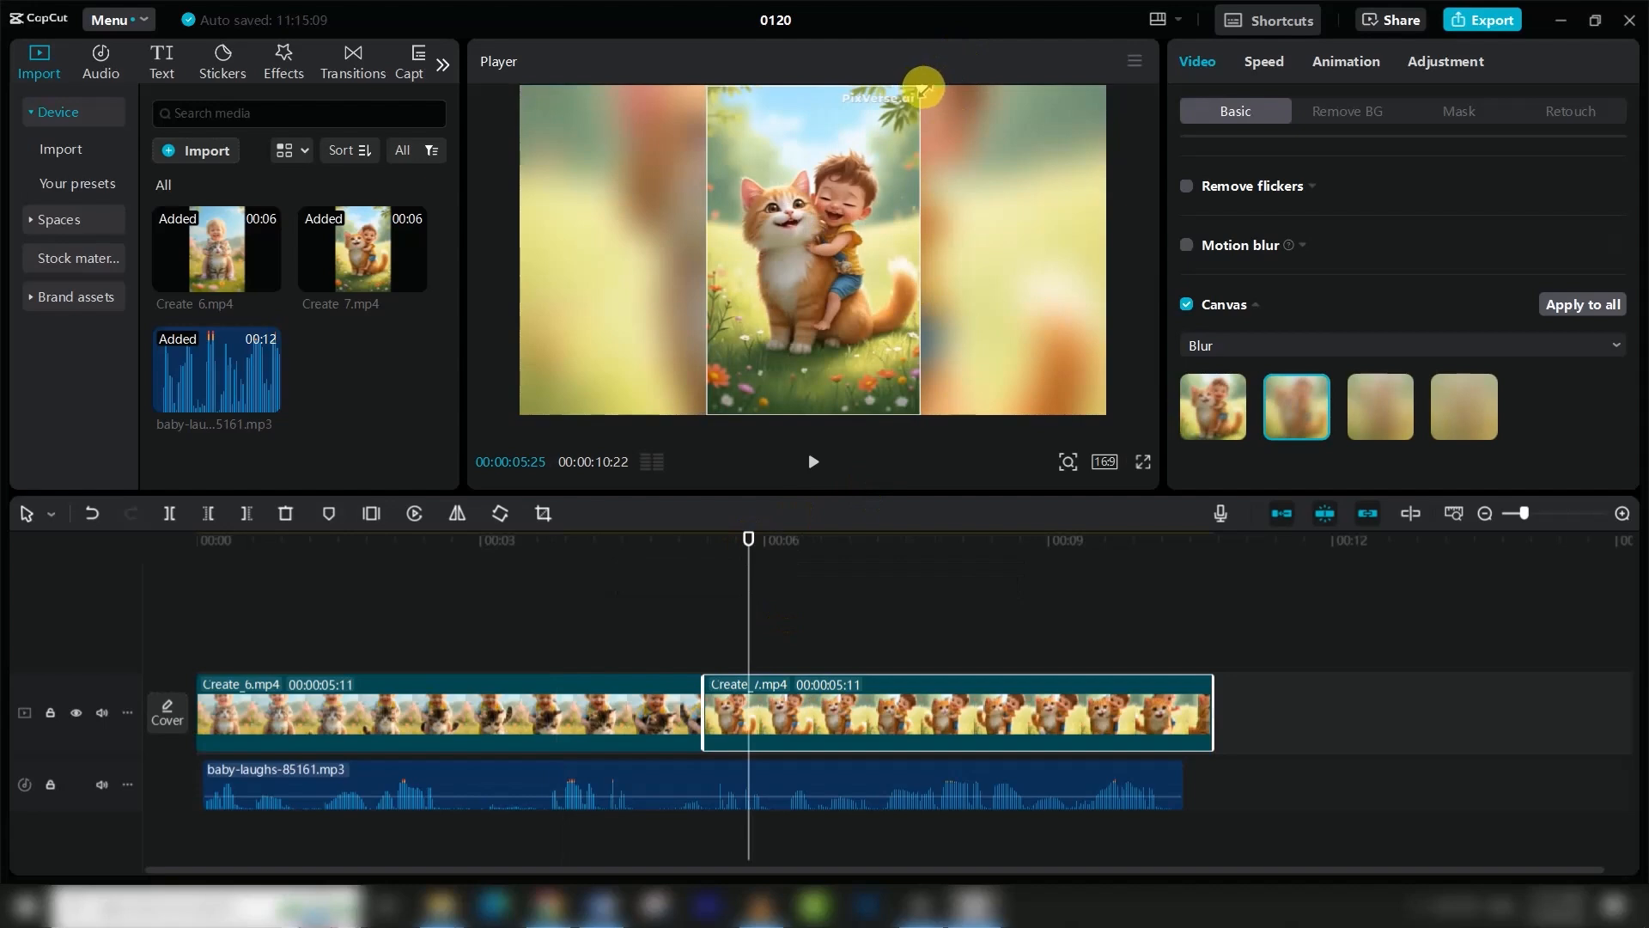
left_click_drag(923, 88, 960, 64)
- Try the Black smoke transition between Create_6.mp4 and Create_7.mp4 and play it across the cut
left_click(203, 543)
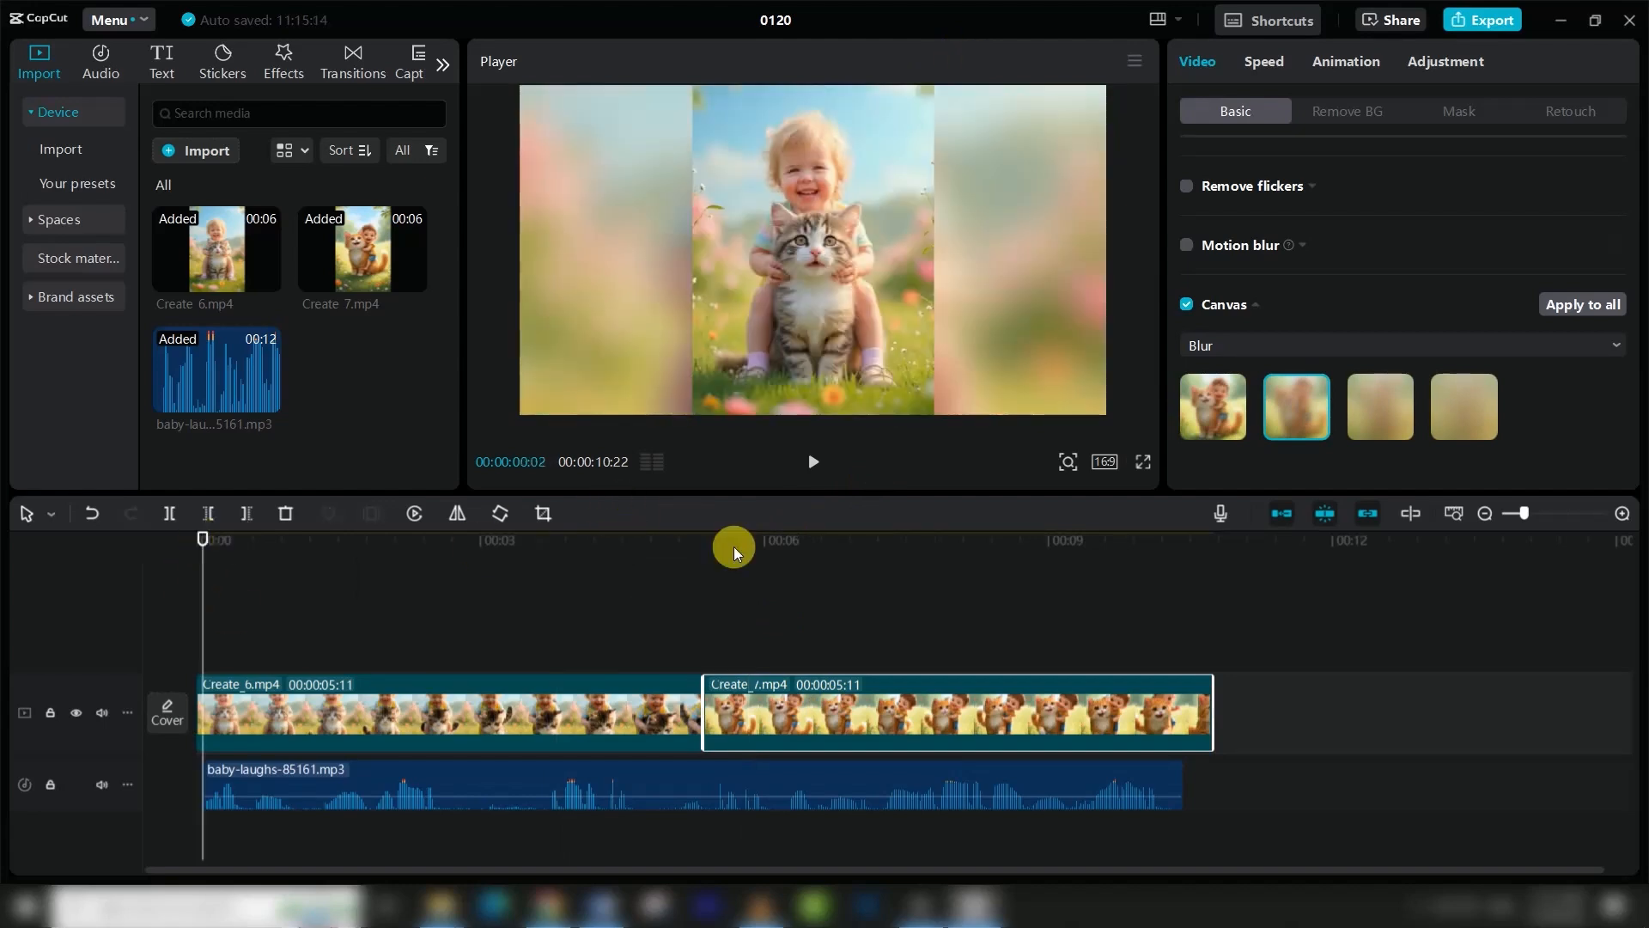
left_click(673, 548)
left_click(687, 724)
left_click(344, 64)
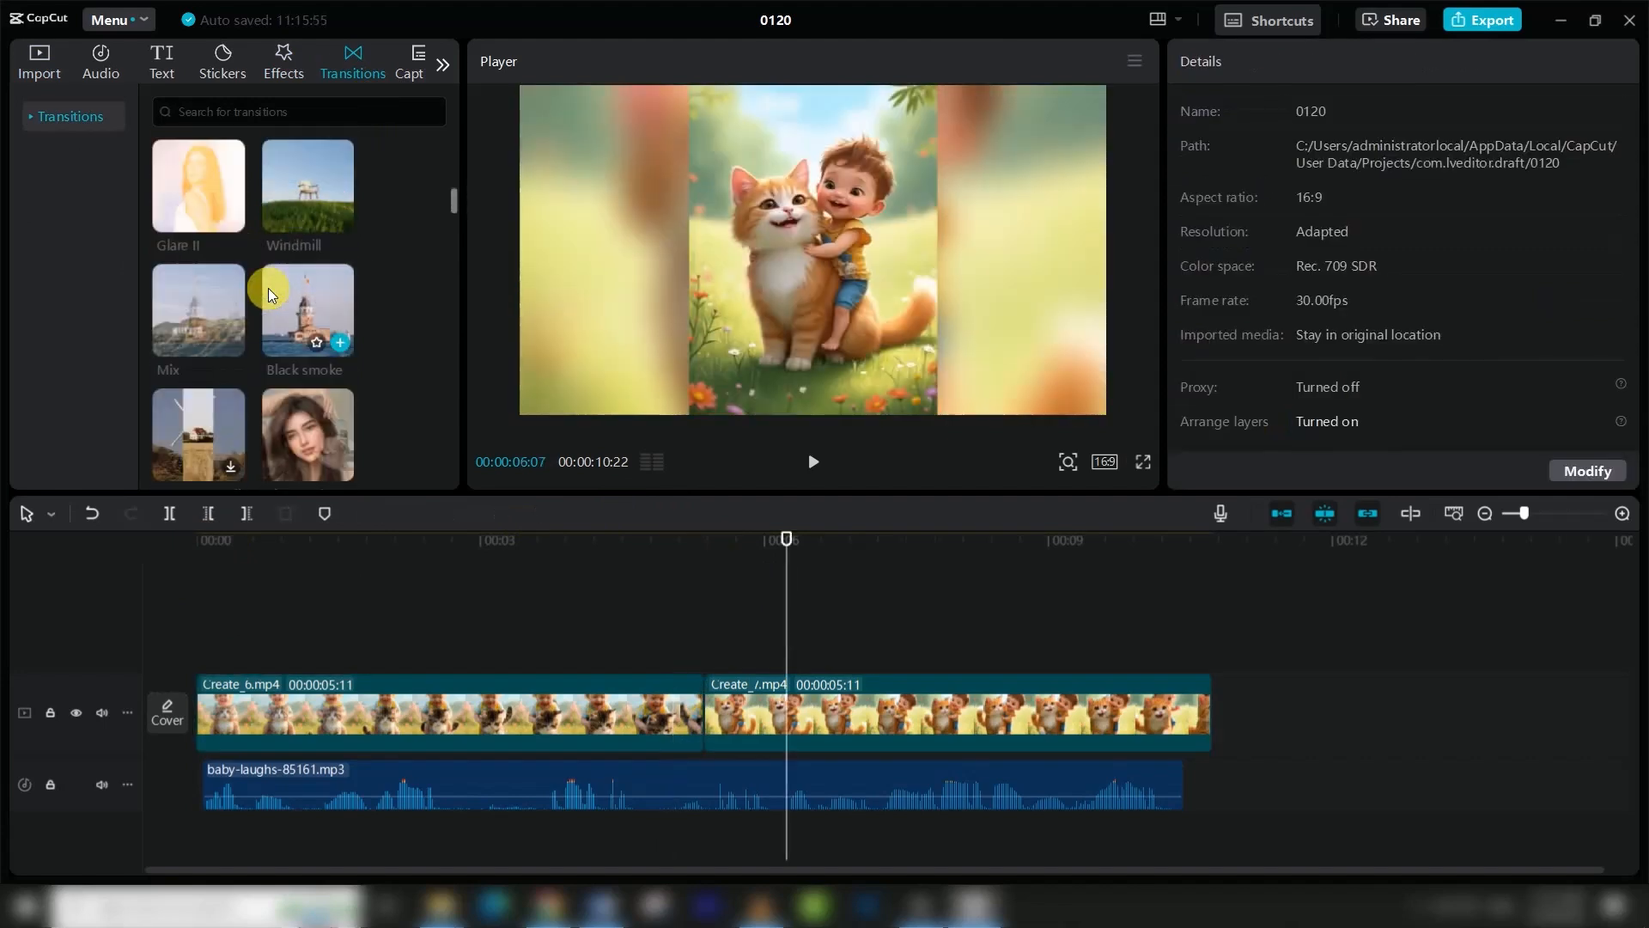
scroll(268, 287, "down", 2)
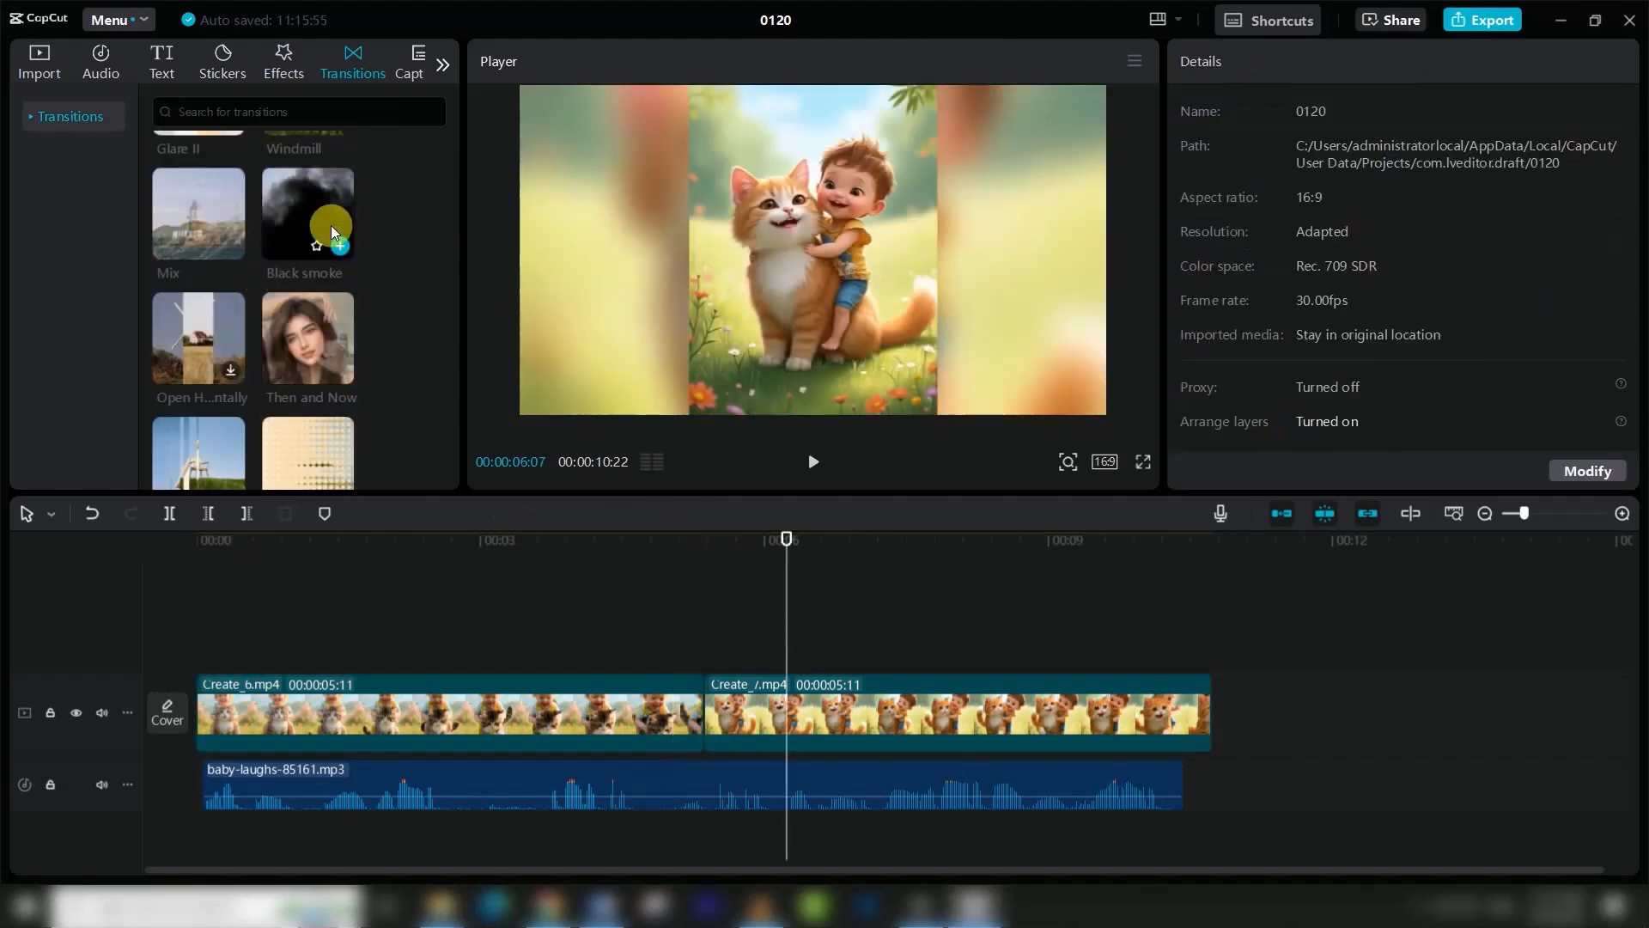
left_click(339, 245)
left_click(663, 541)
left_click(814, 461)
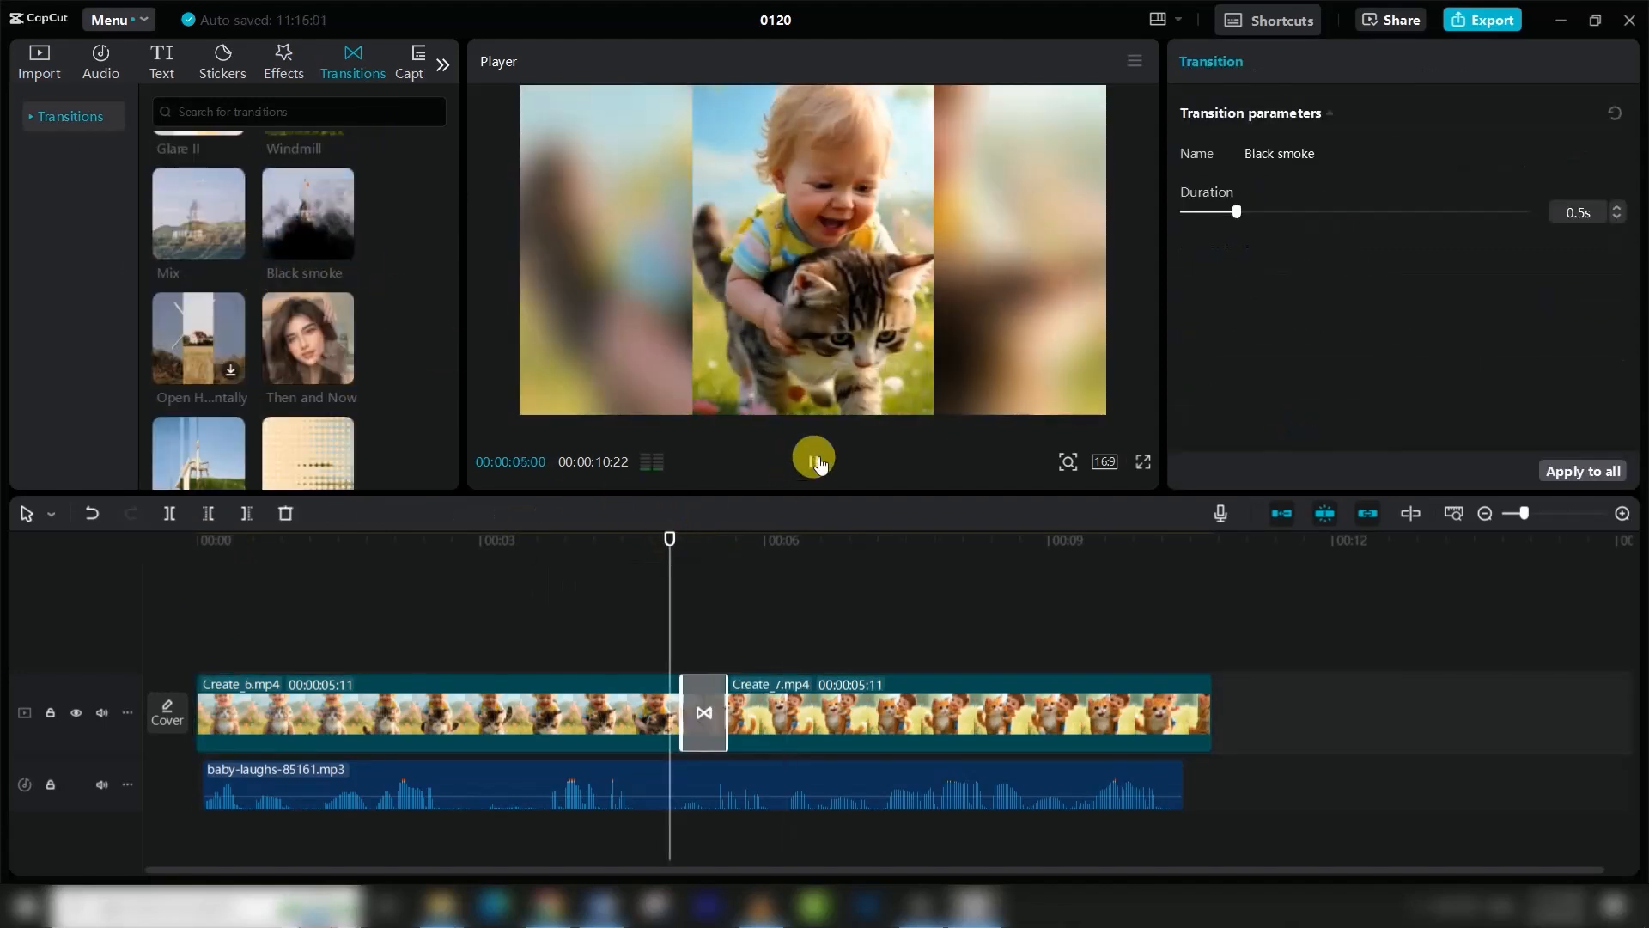
left_click(816, 465)
- Set Tearing Paper as the transition between the two clips, preview it and return the playhead to the timeline's start
scroll(265, 324, "down", 3)
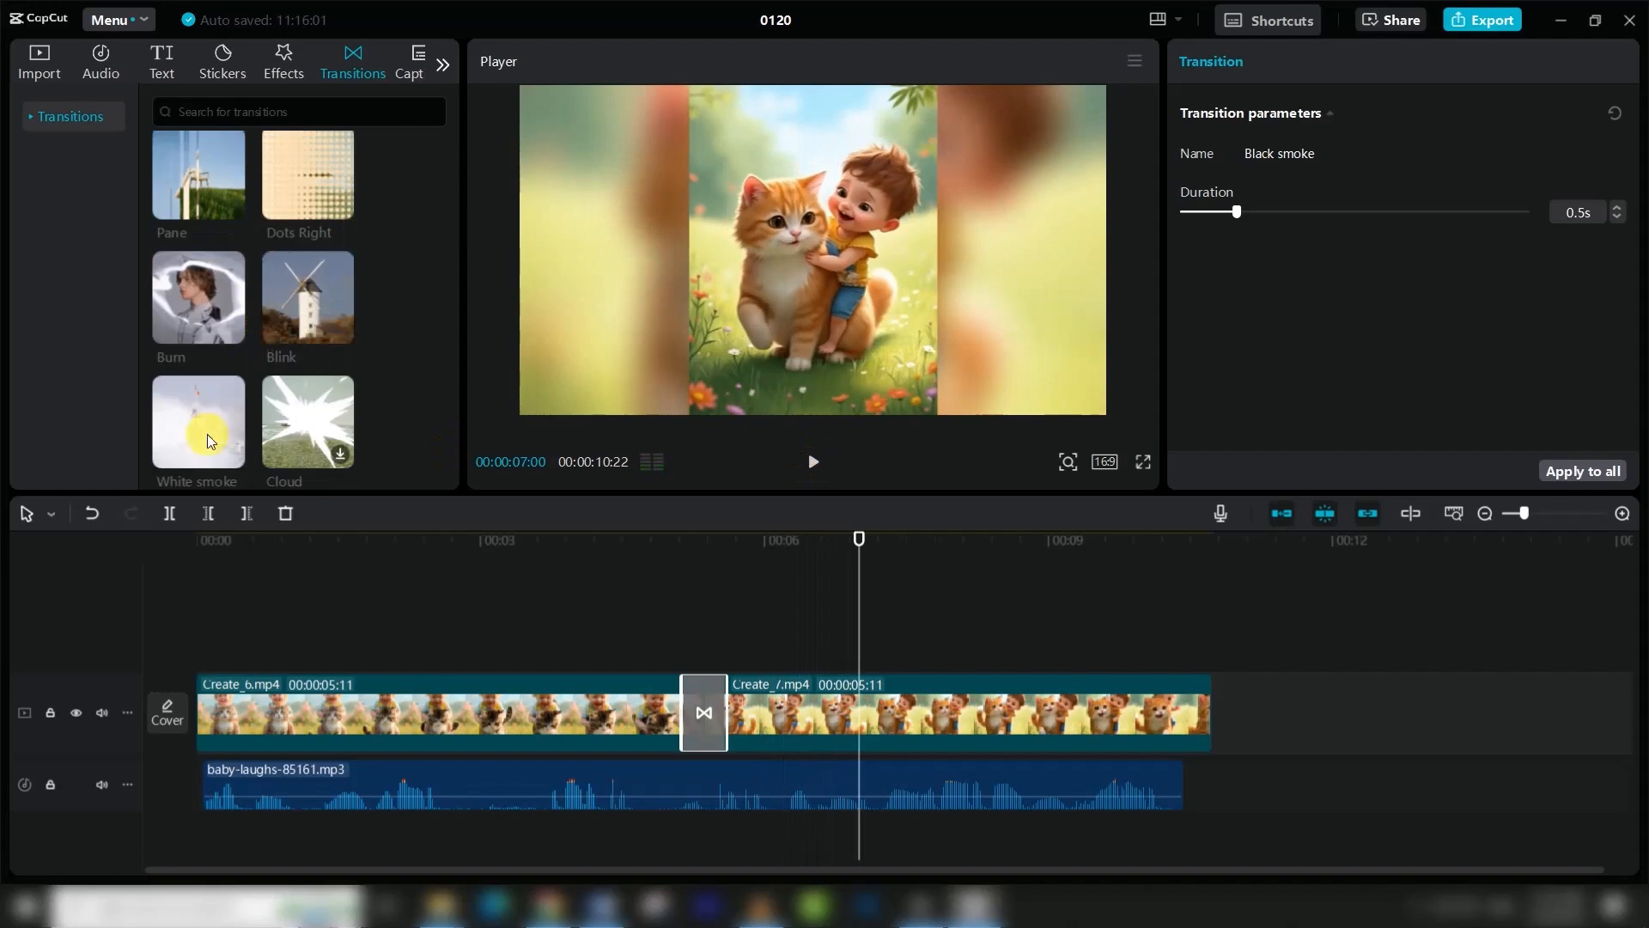
scroll(310, 282, "down", 2)
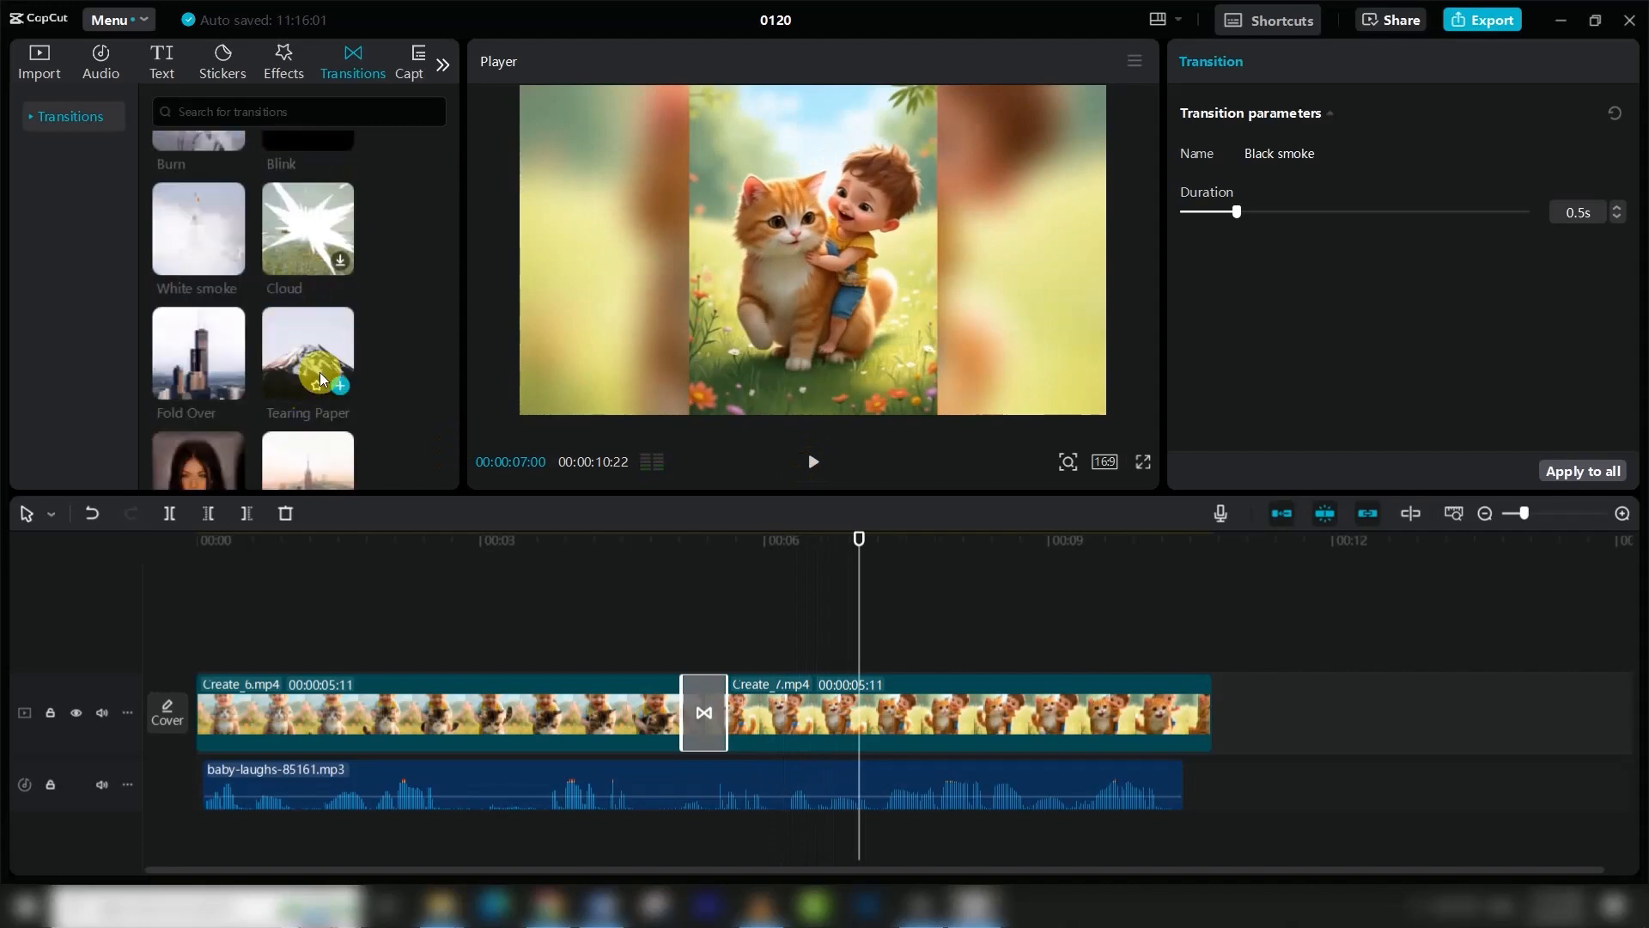
mouse_move(344, 391)
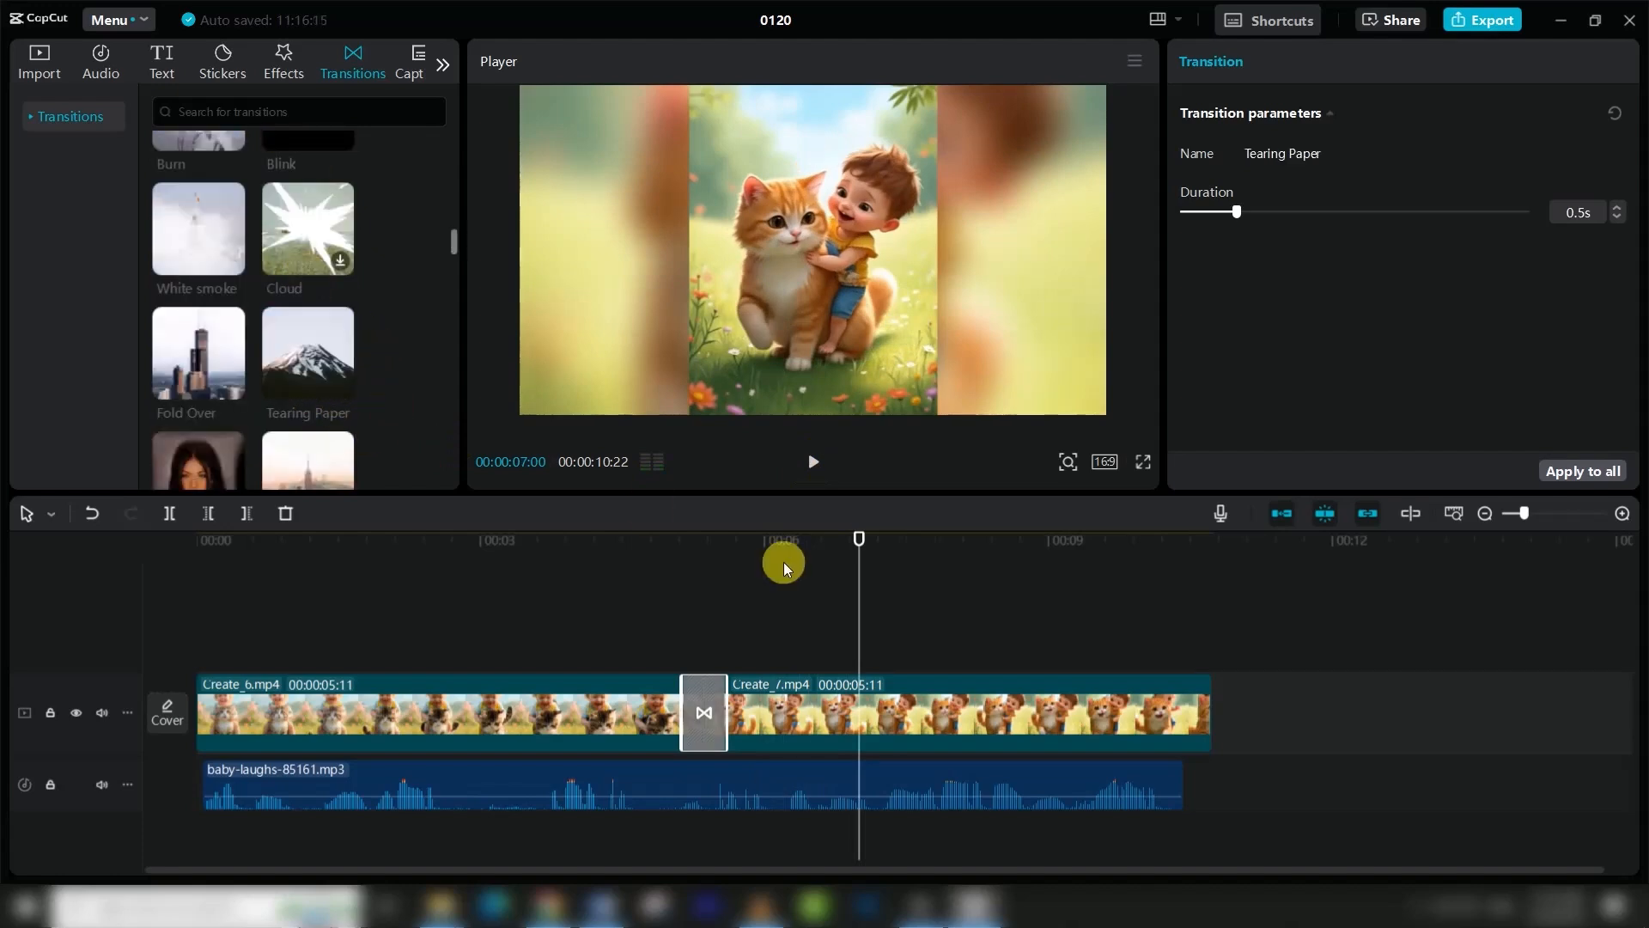
left_click(663, 540)
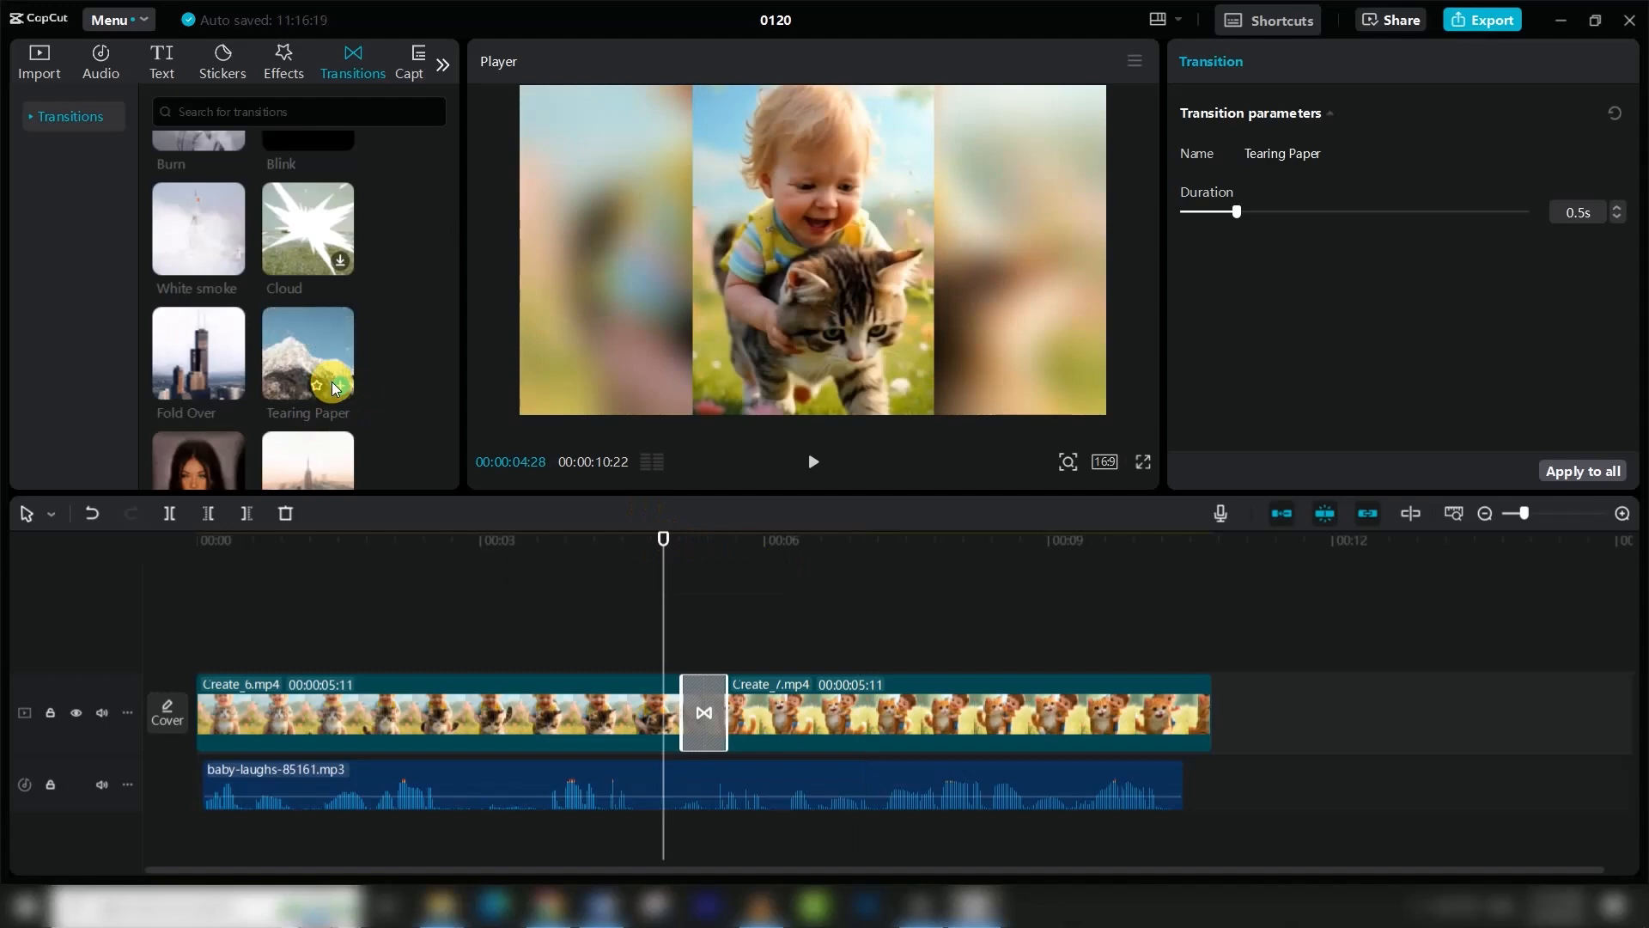
left_click(818, 463)
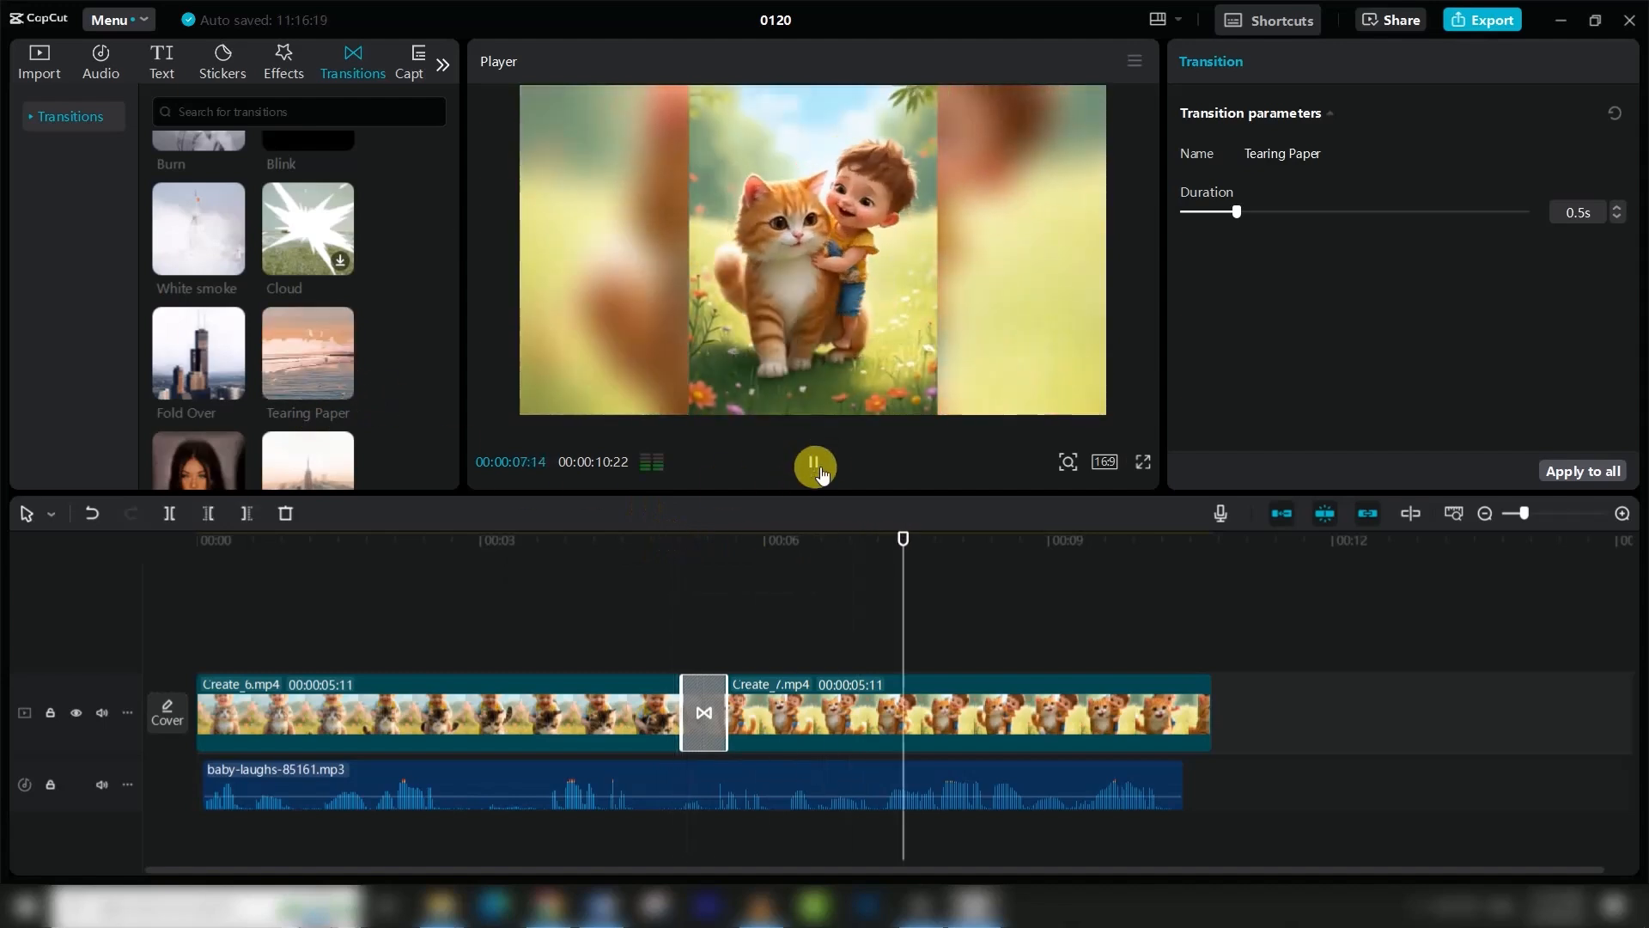
left_click(817, 467)
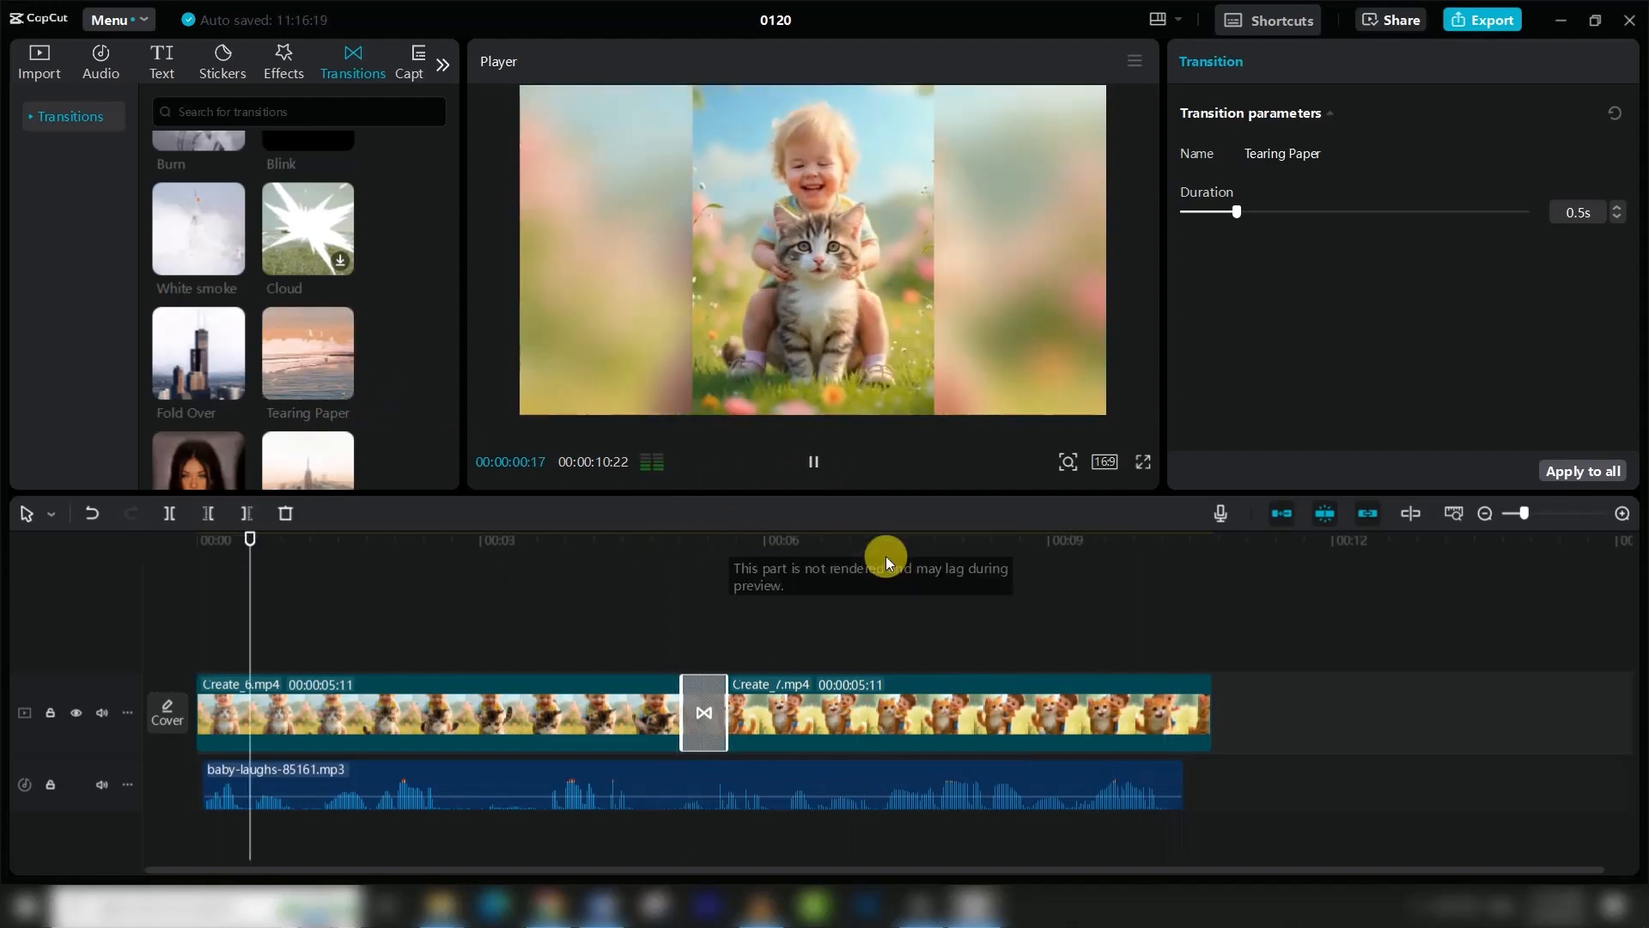
left_click(819, 467)
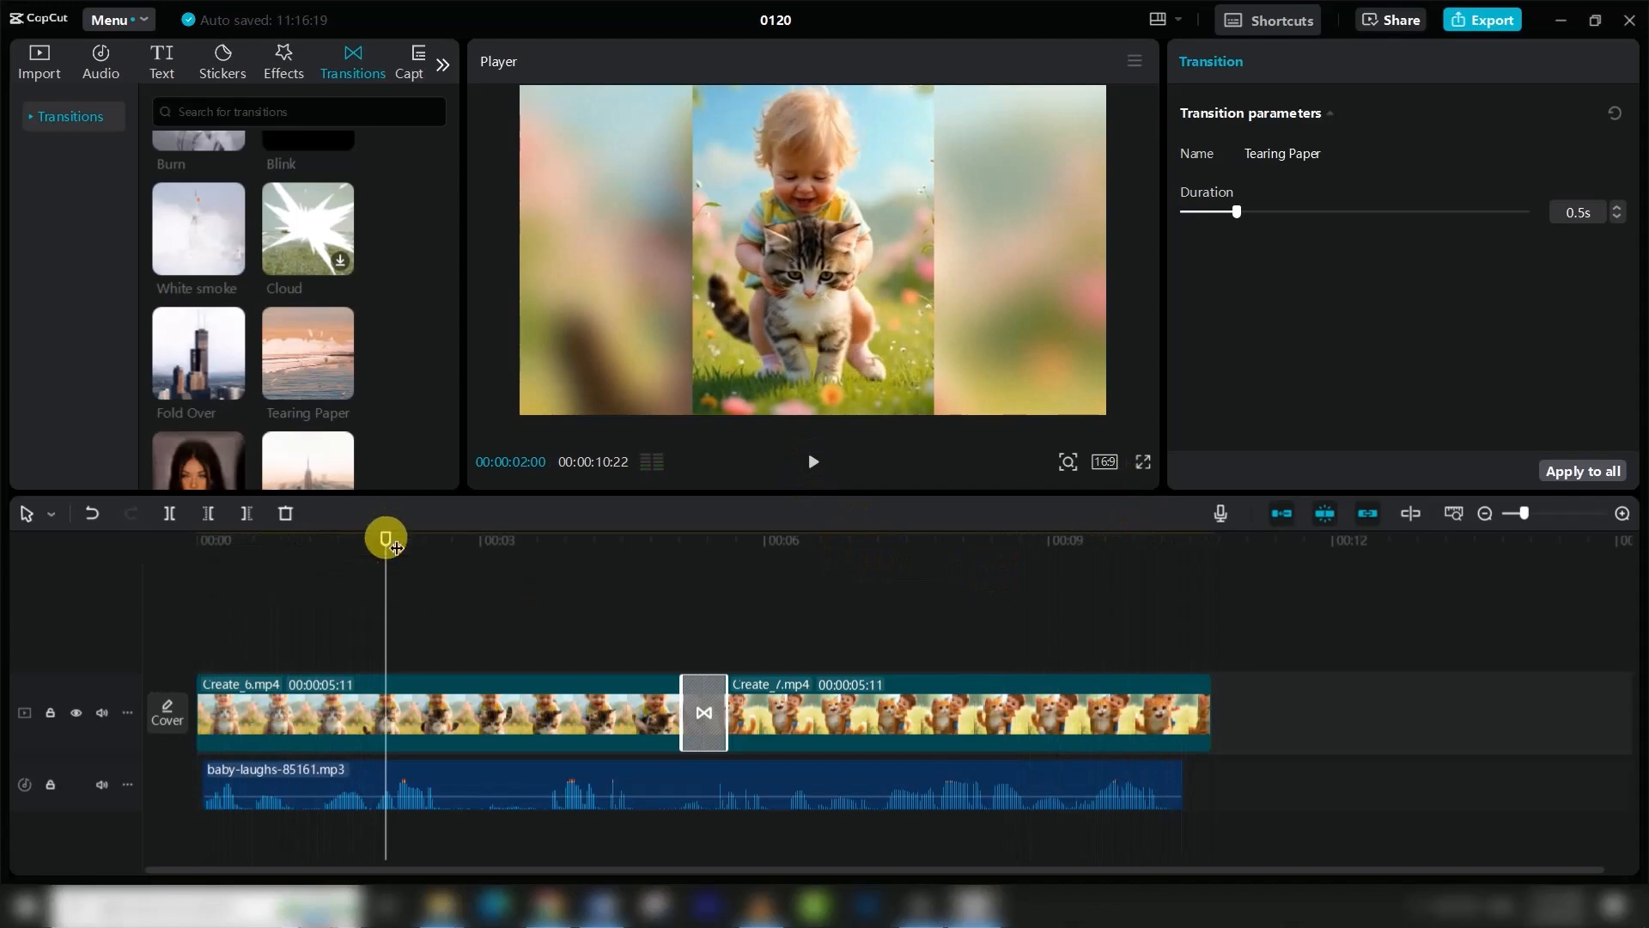
left_click_drag(385, 538, 143, 588)
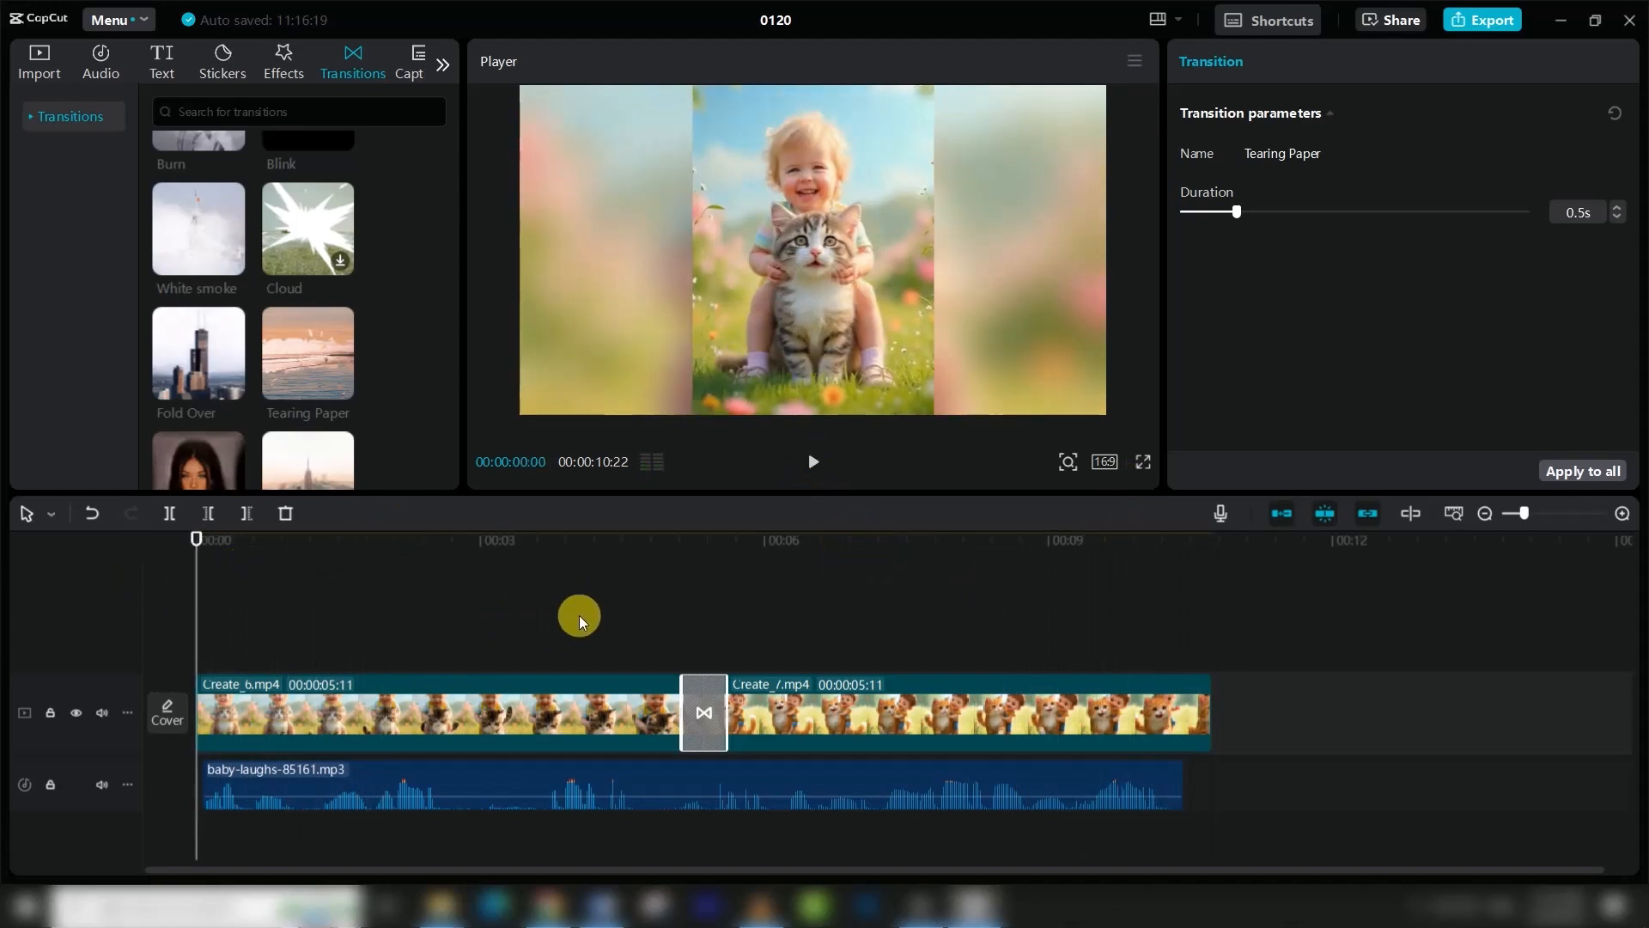
- Add the yellow SUBSCRIBE text template at the timeline's start and replace its wording with the channel name
left_click(163, 60)
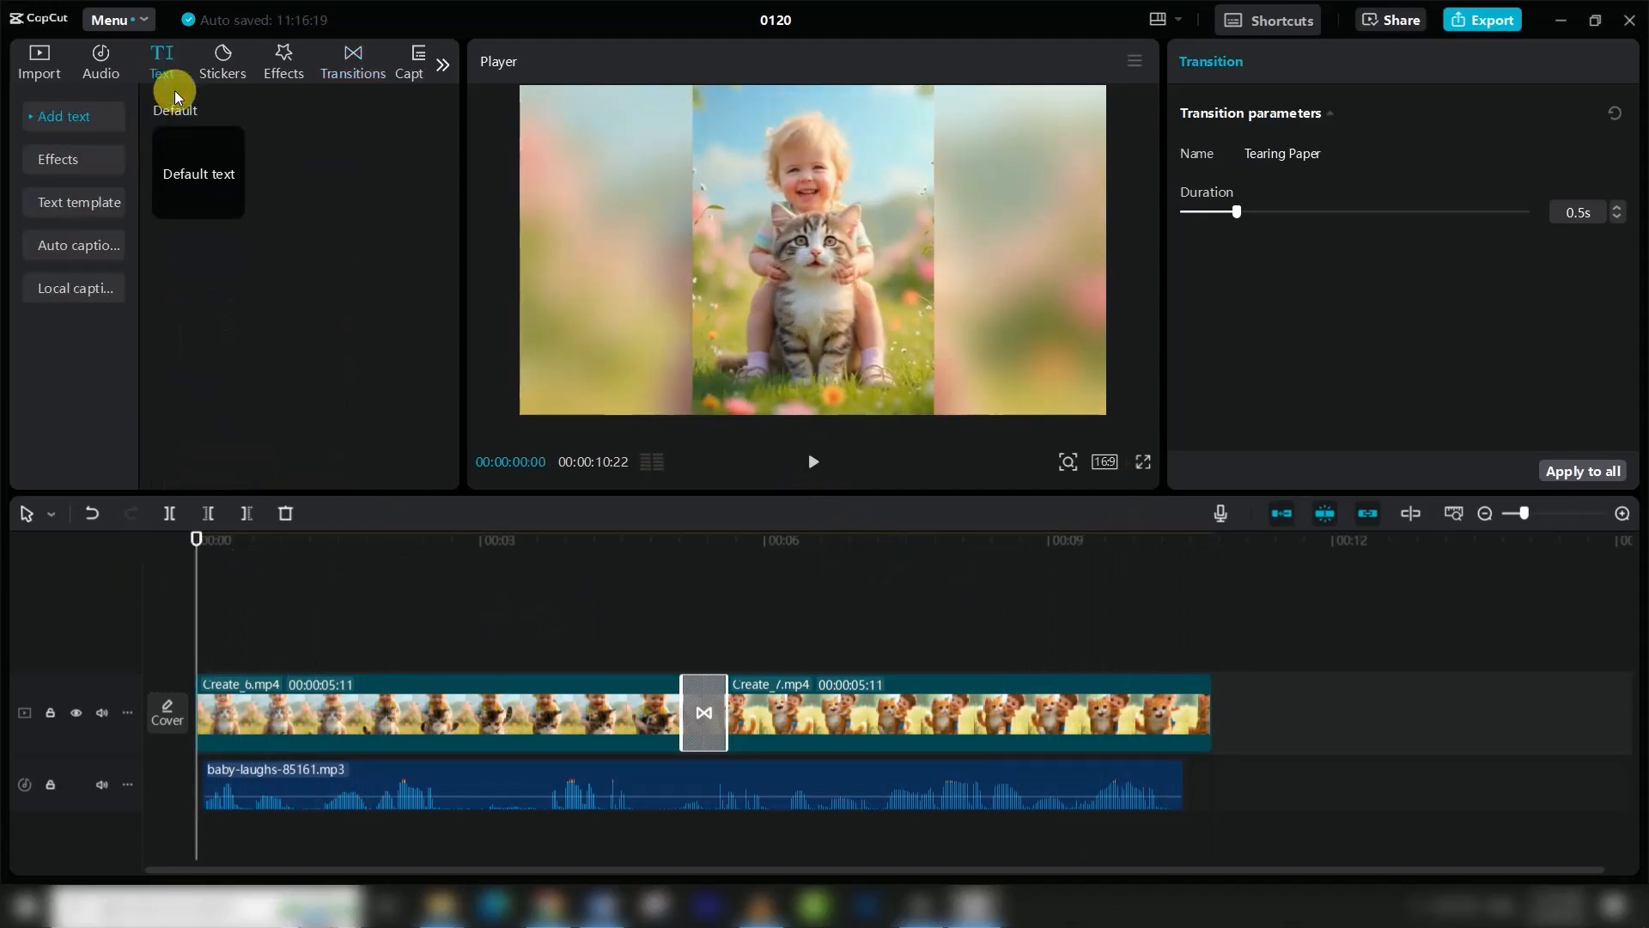
left_click(86, 206)
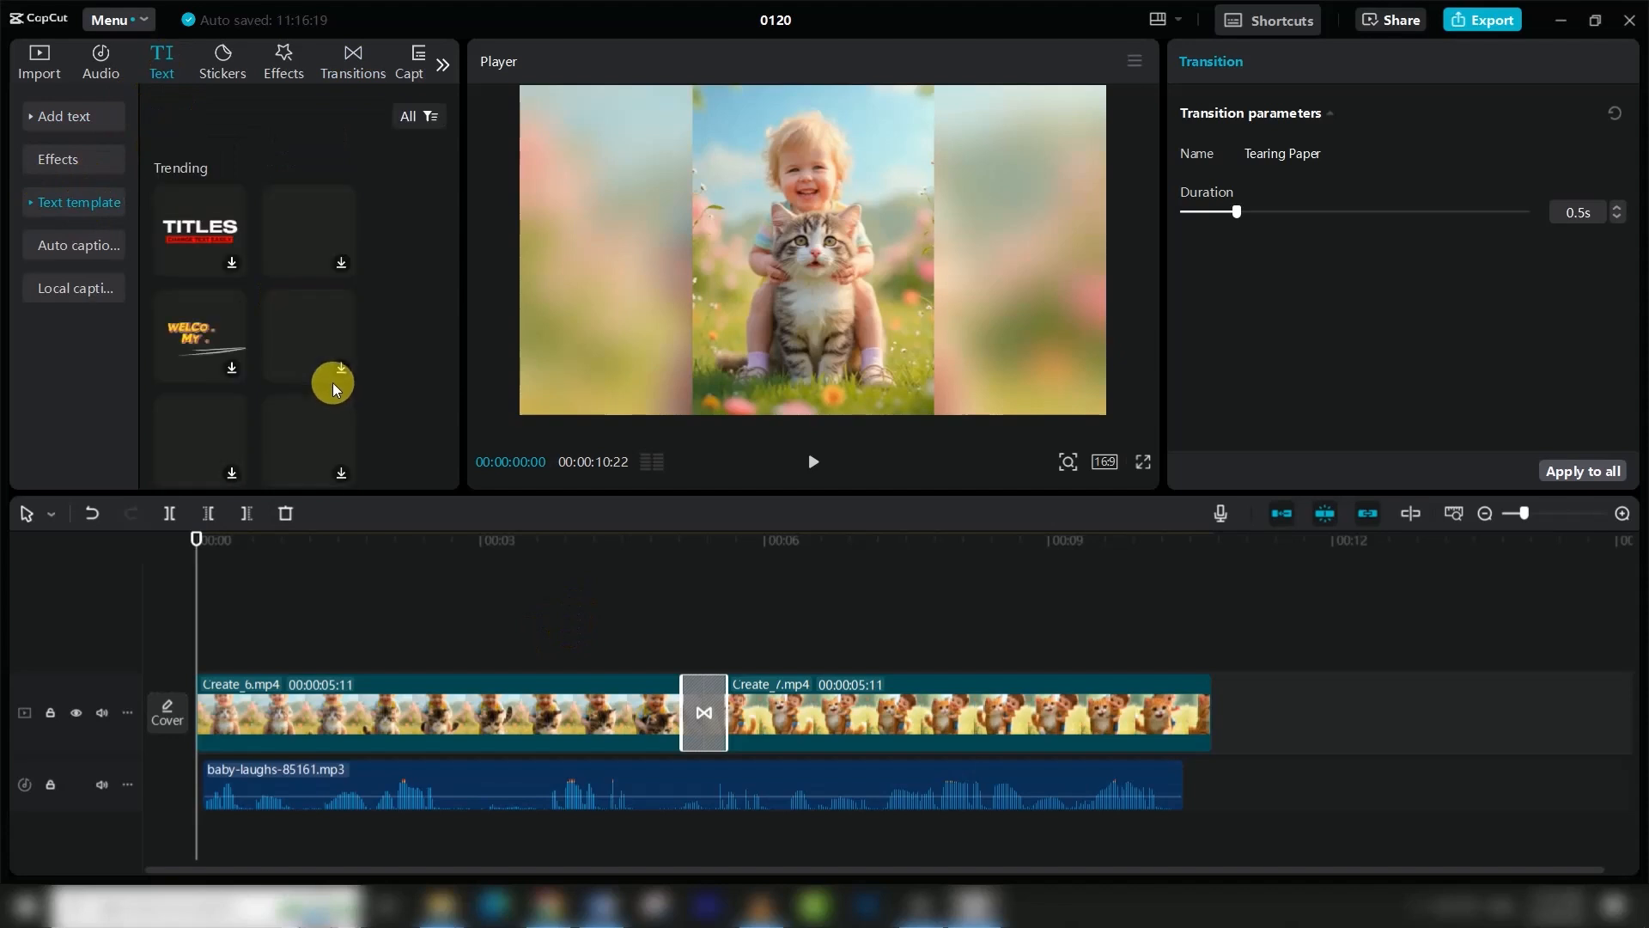
scroll(373, 303, "down", 3)
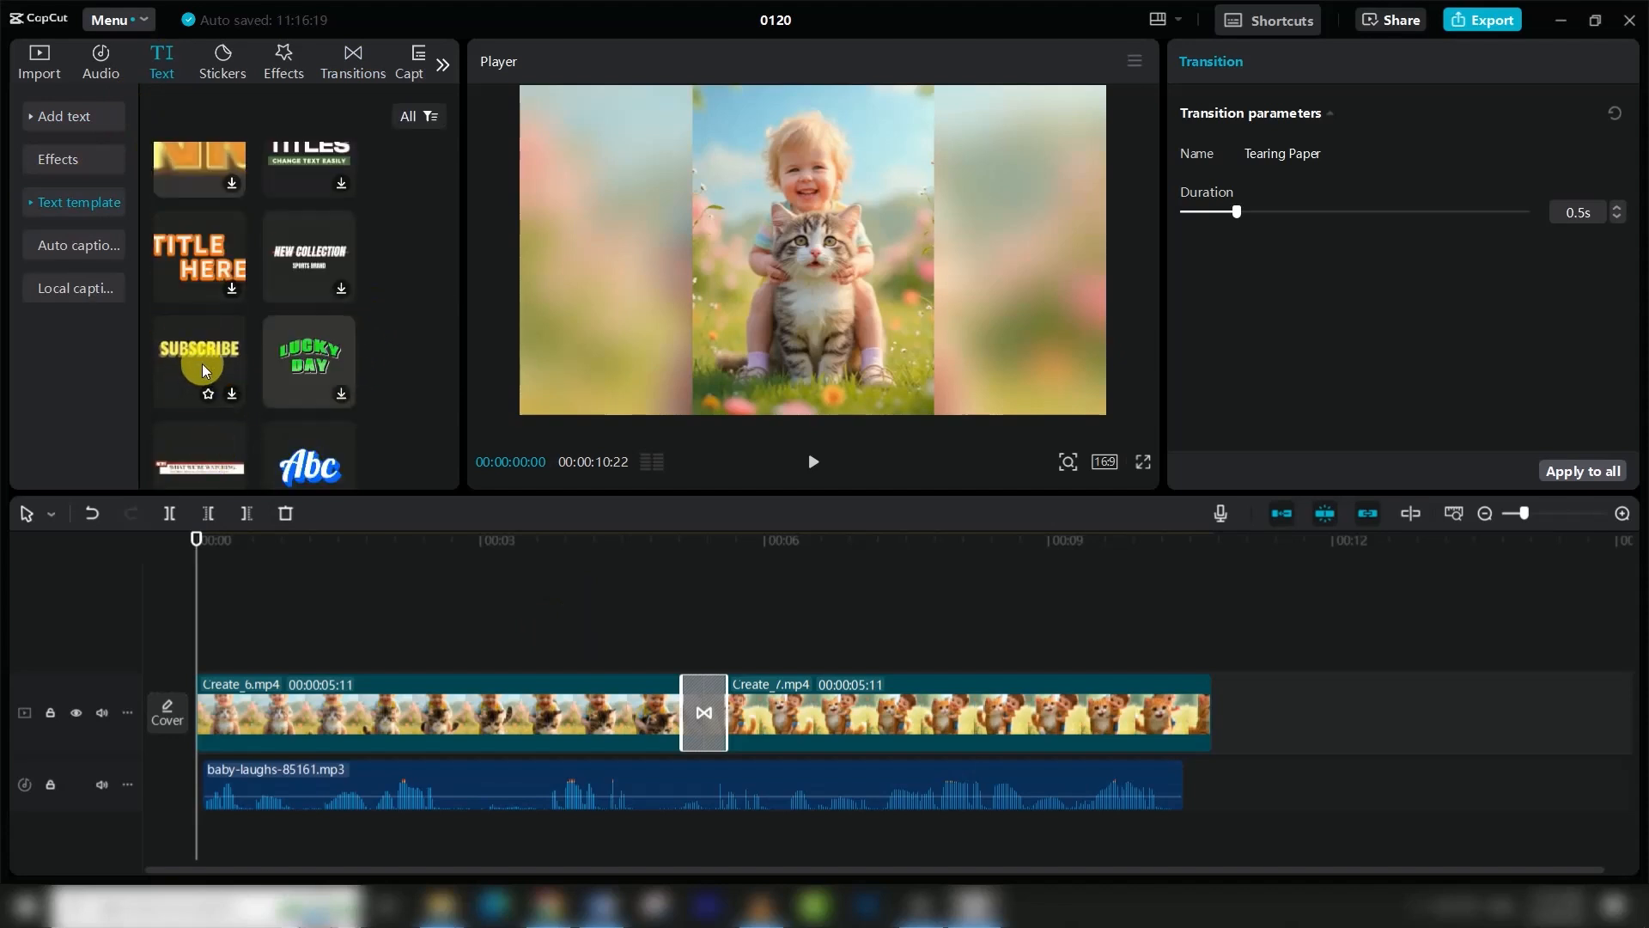
left_click(198, 362)
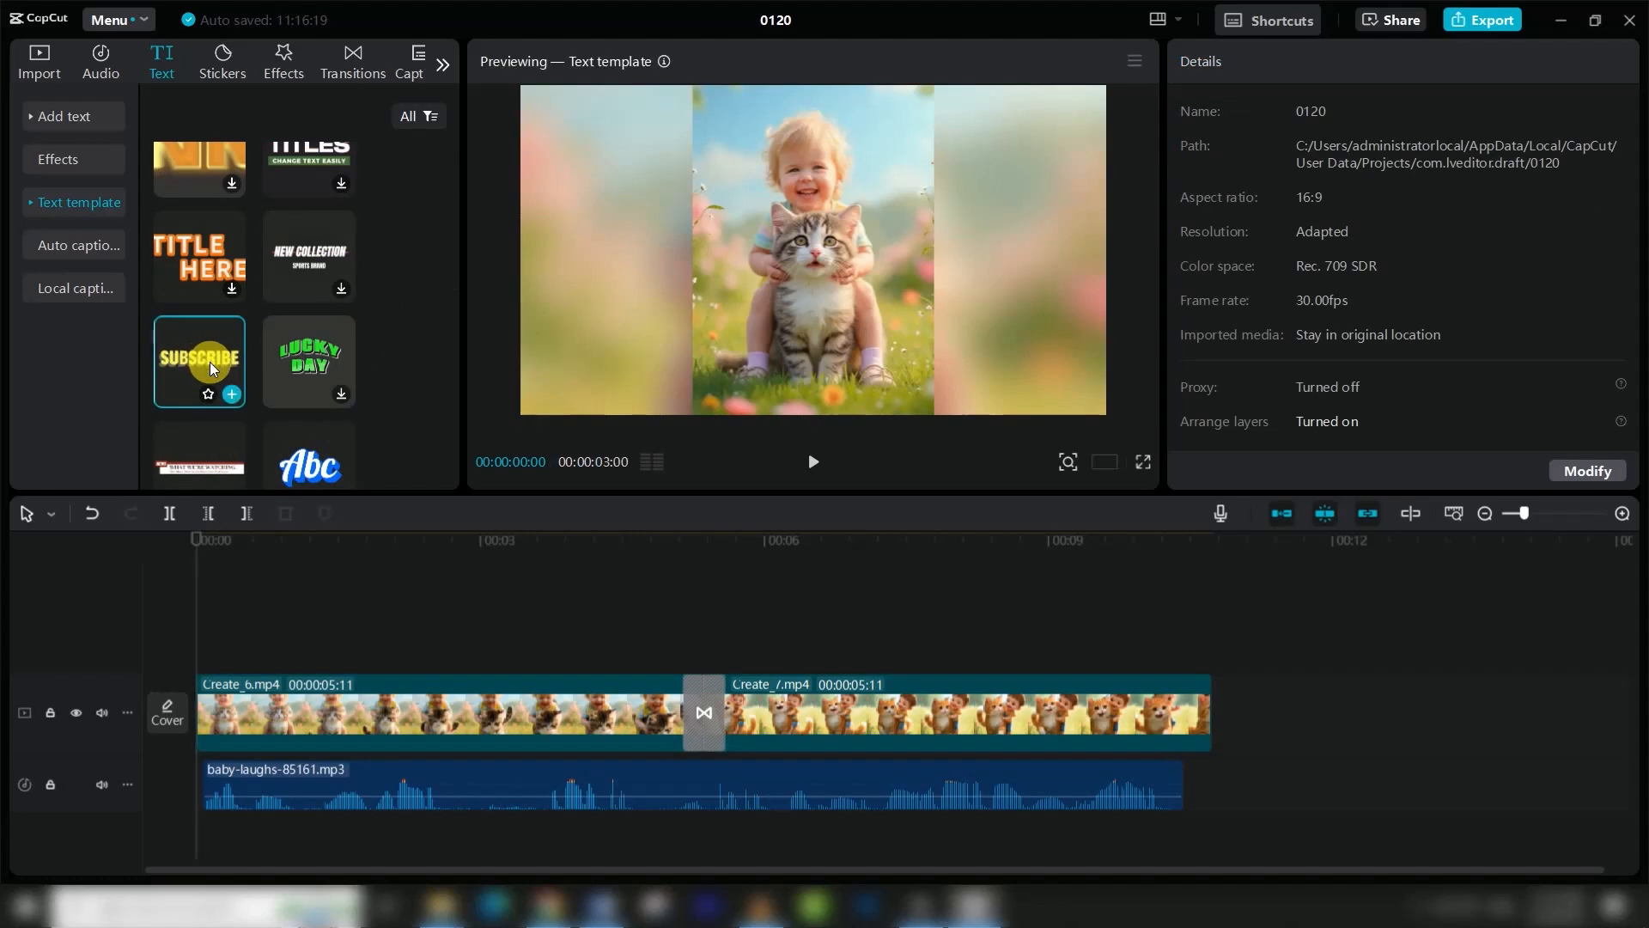
left_click(230, 394)
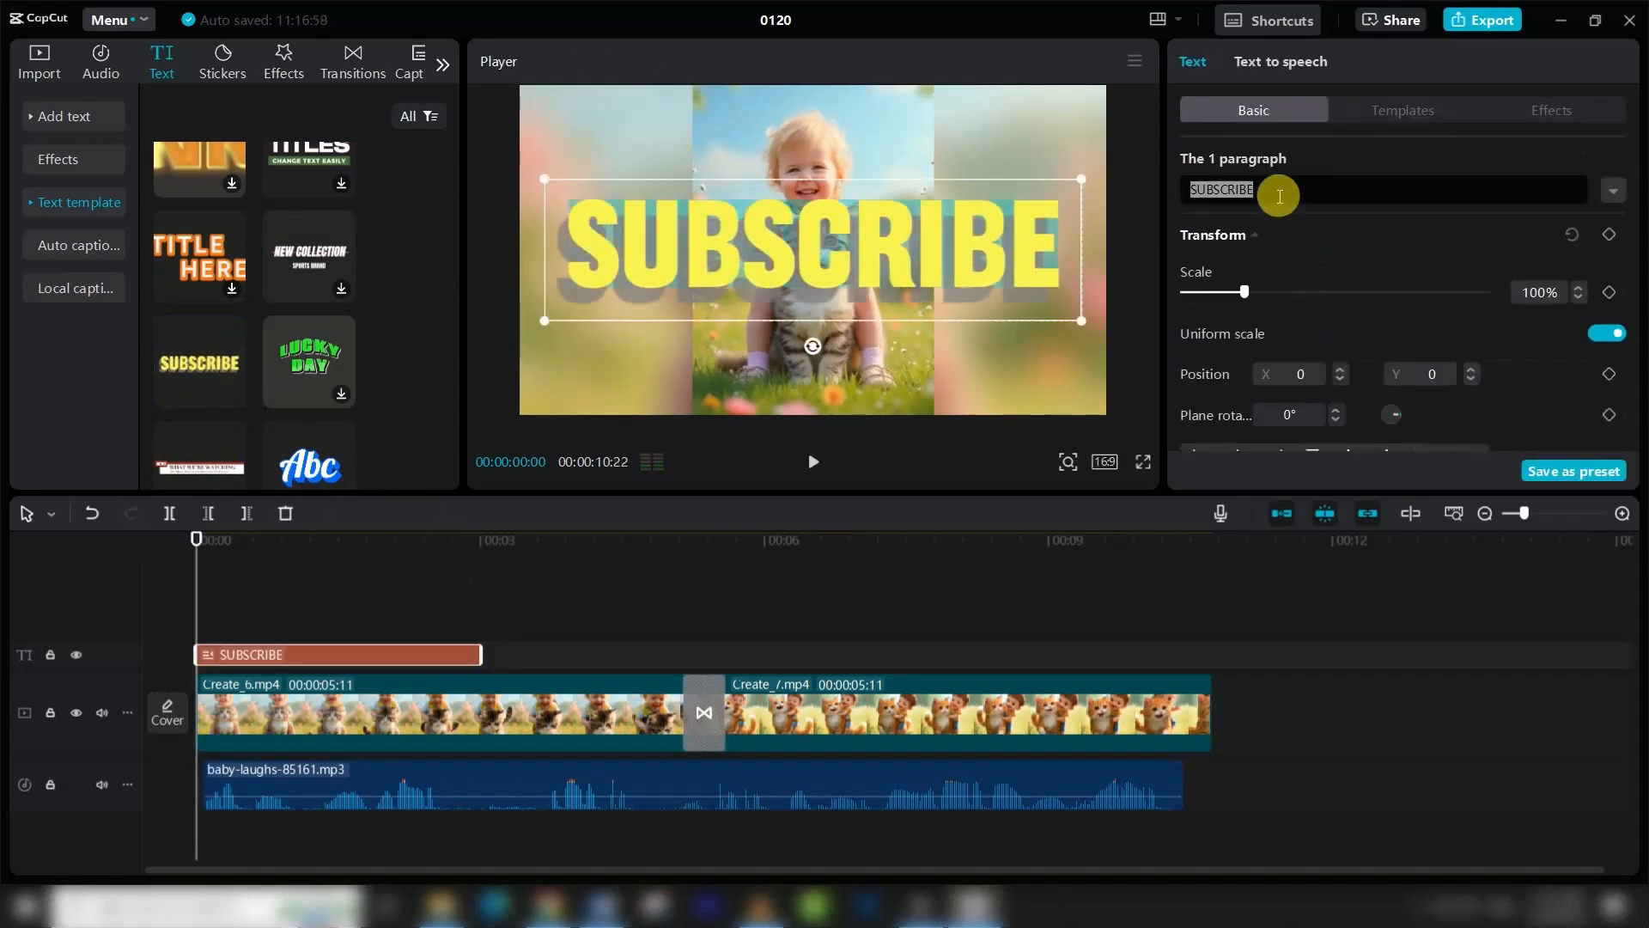
type("Techlogic Tariq")
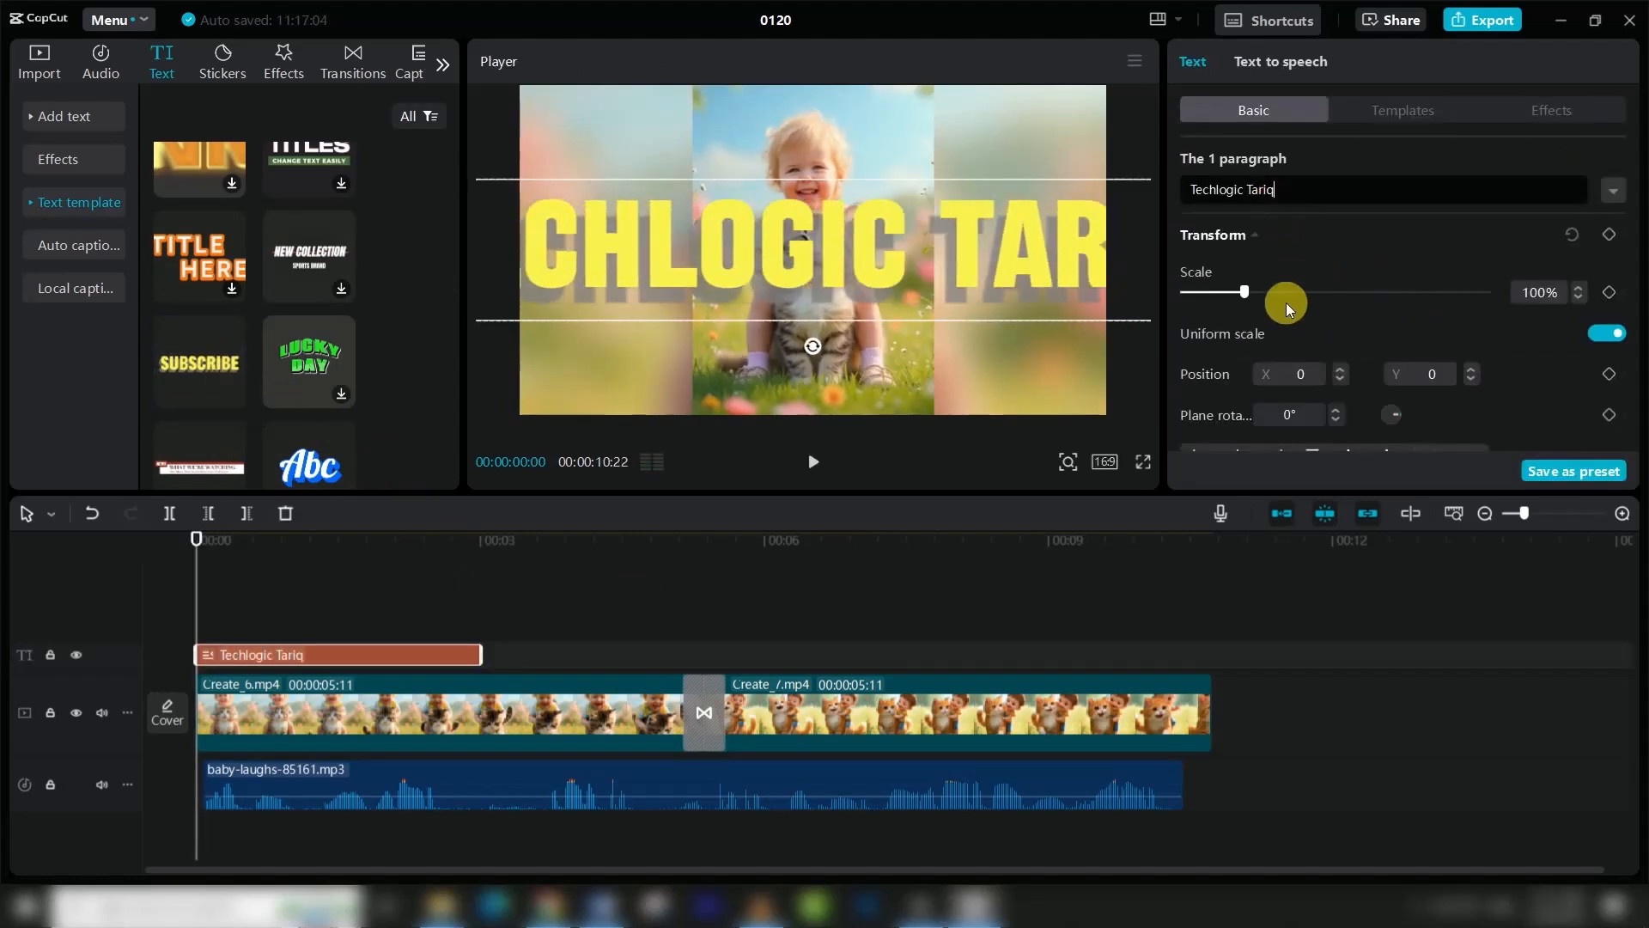
- Scale the channel-name text to 25%, move it down to Y -840 and extend it to almost the end of Create_7.mp4
left_click_drag(1287, 308, 1200, 295)
left_click_drag(884, 255, 884, 378)
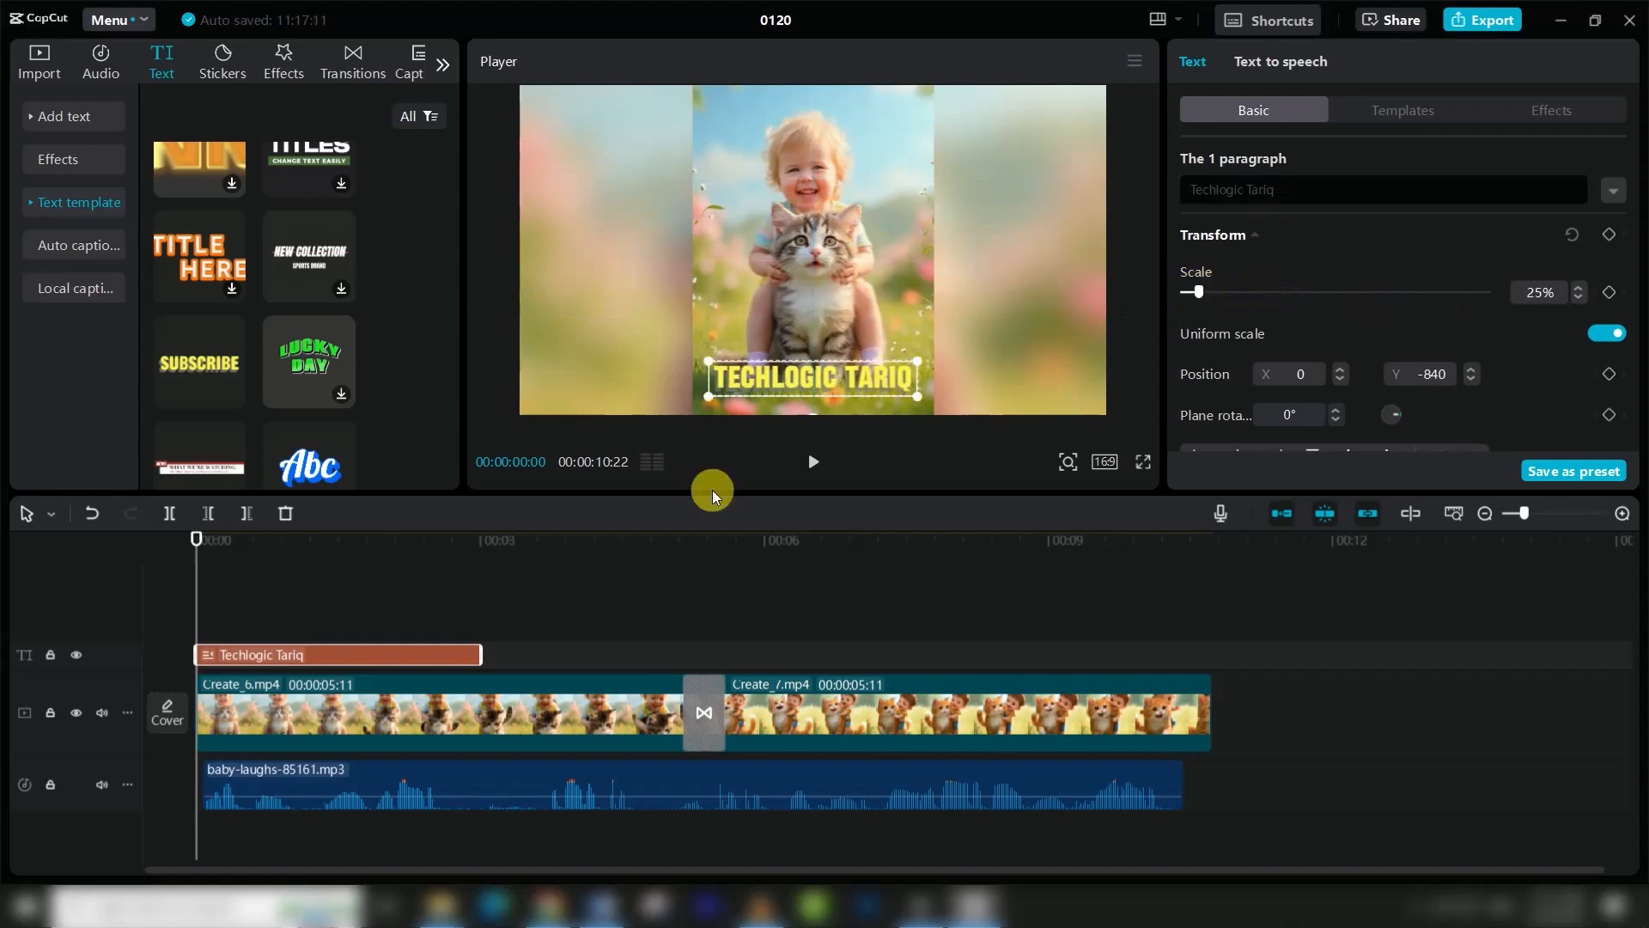
left_click_drag(477, 655, 1208, 679)
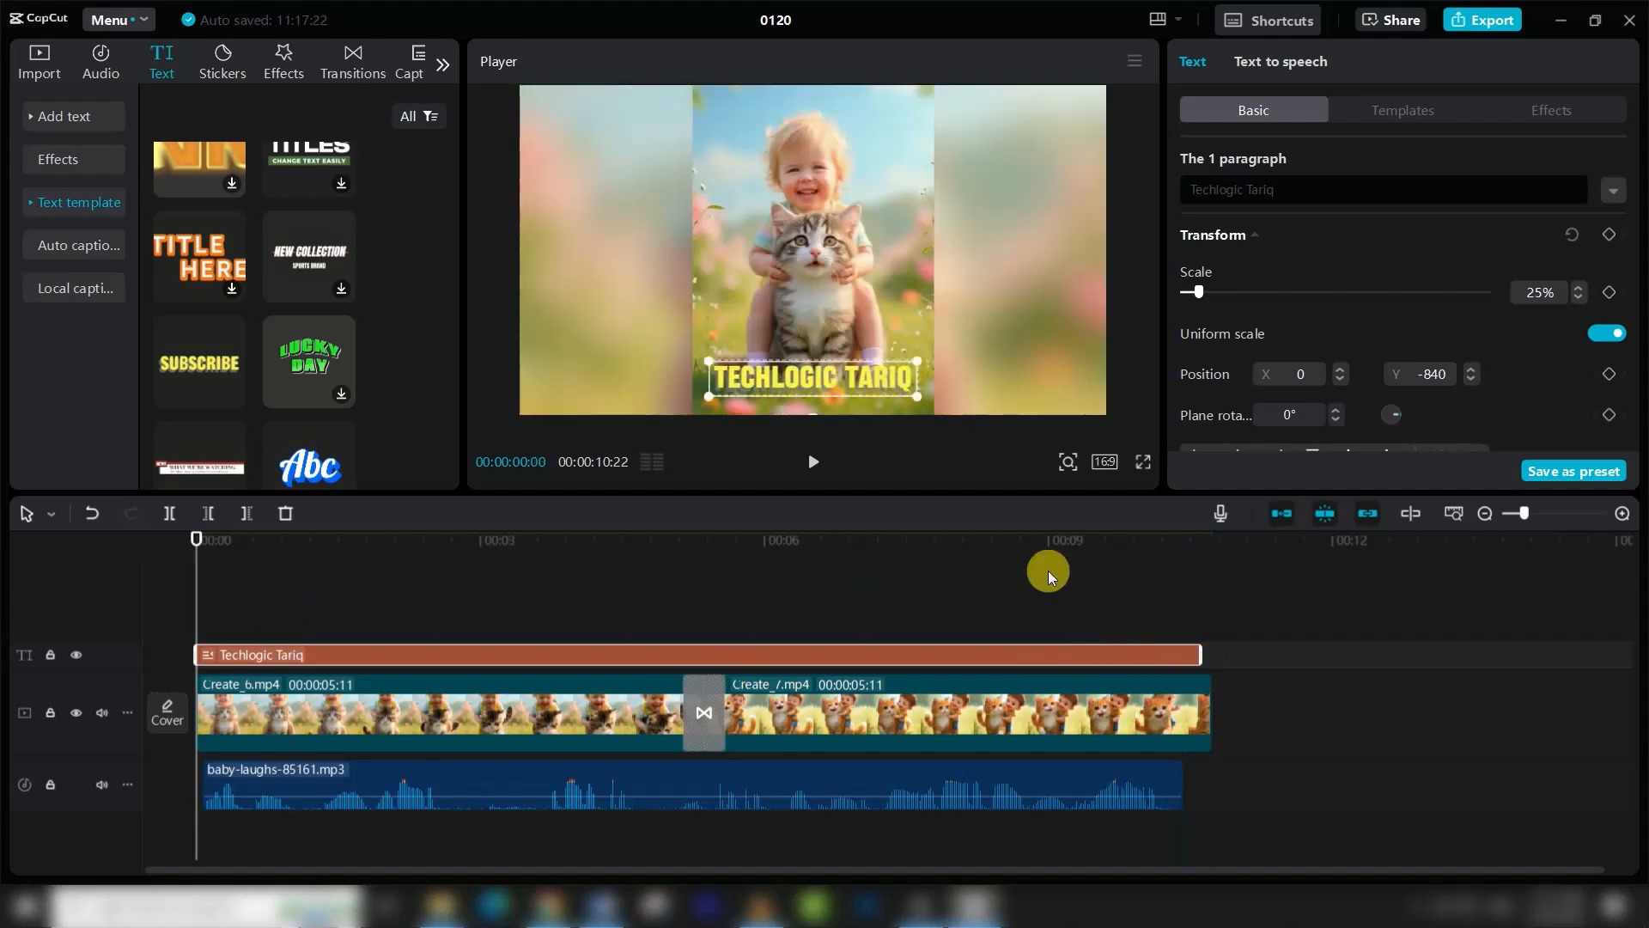
- Play the finished video full screen from the beginning and return to the editor
left_click(1145, 462)
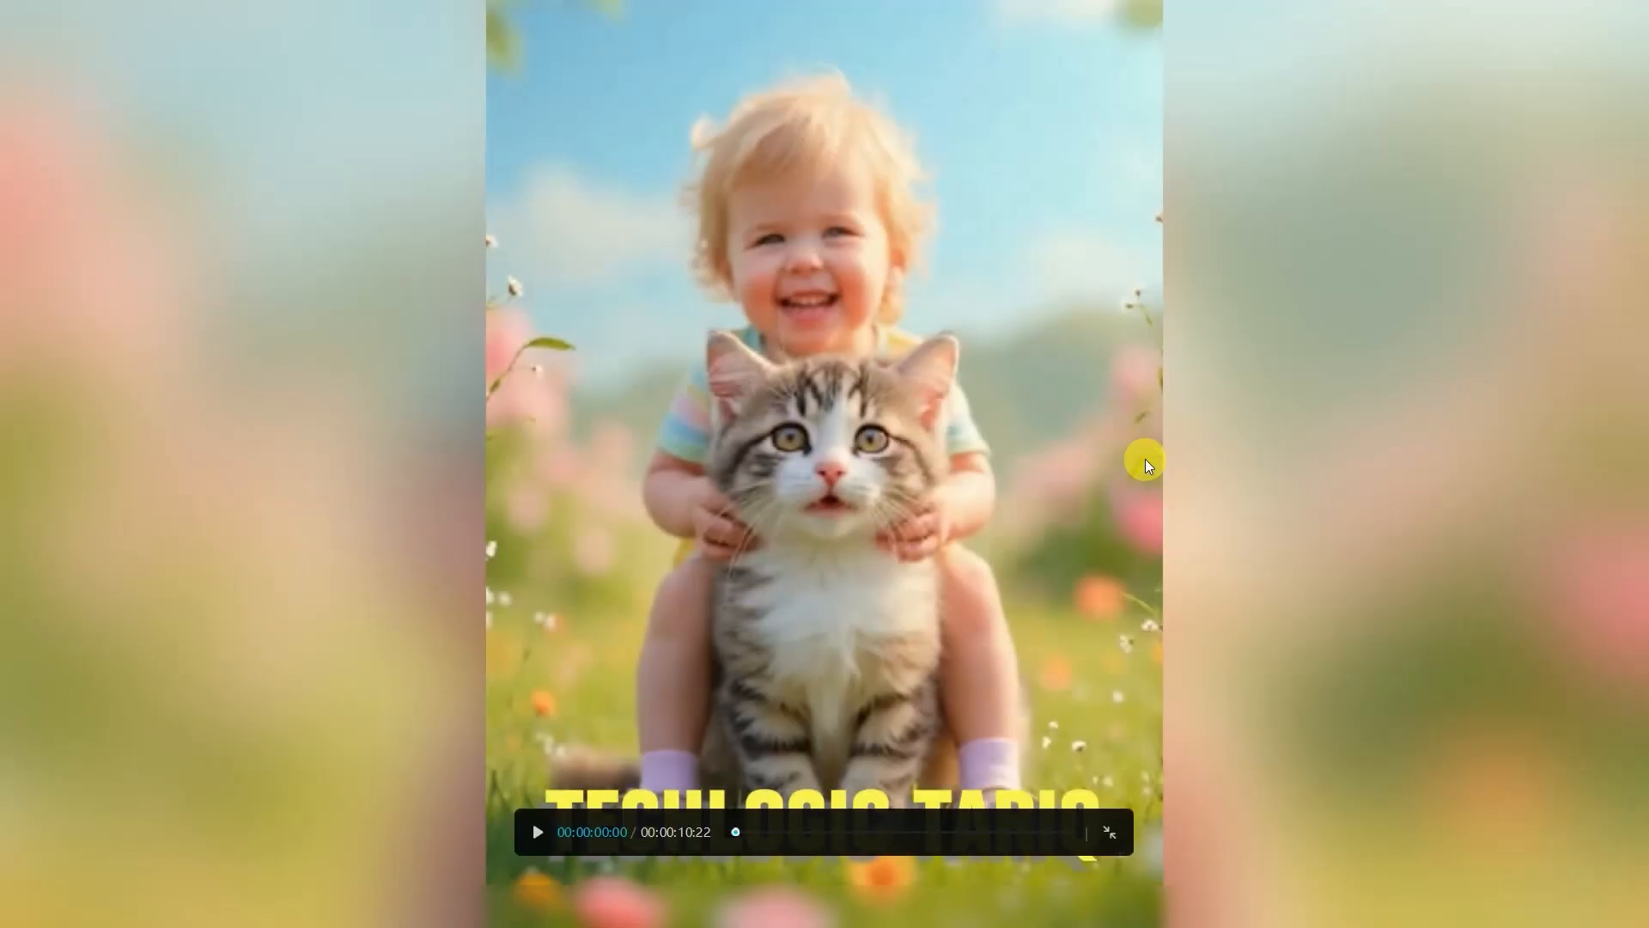
left_click(539, 832)
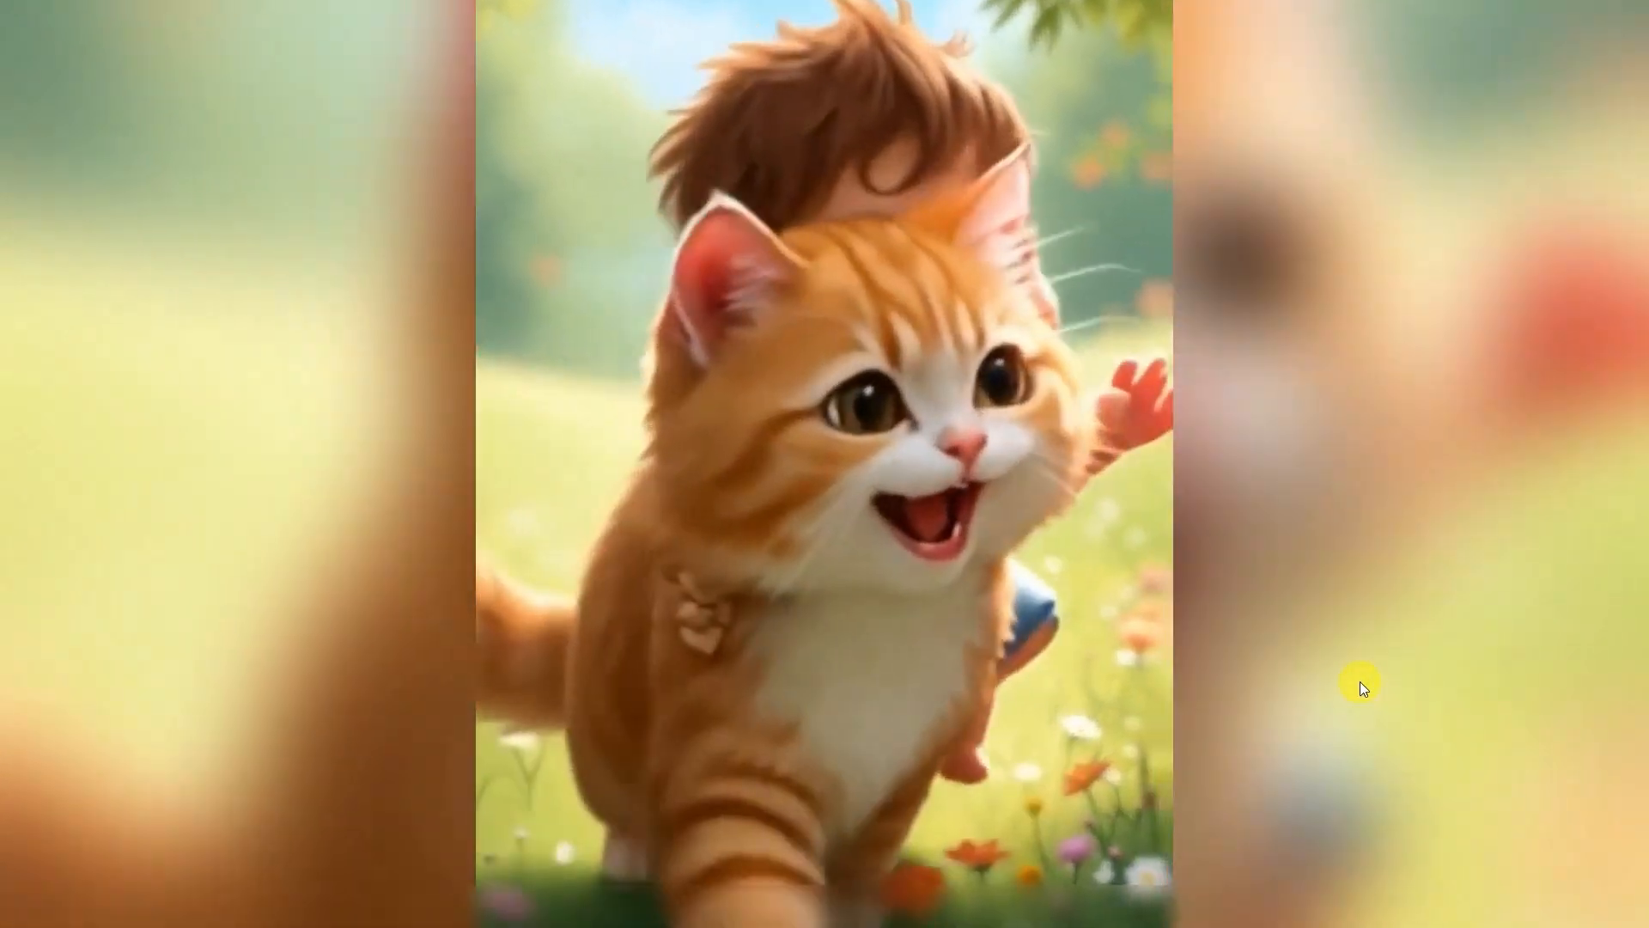
key("Escape")
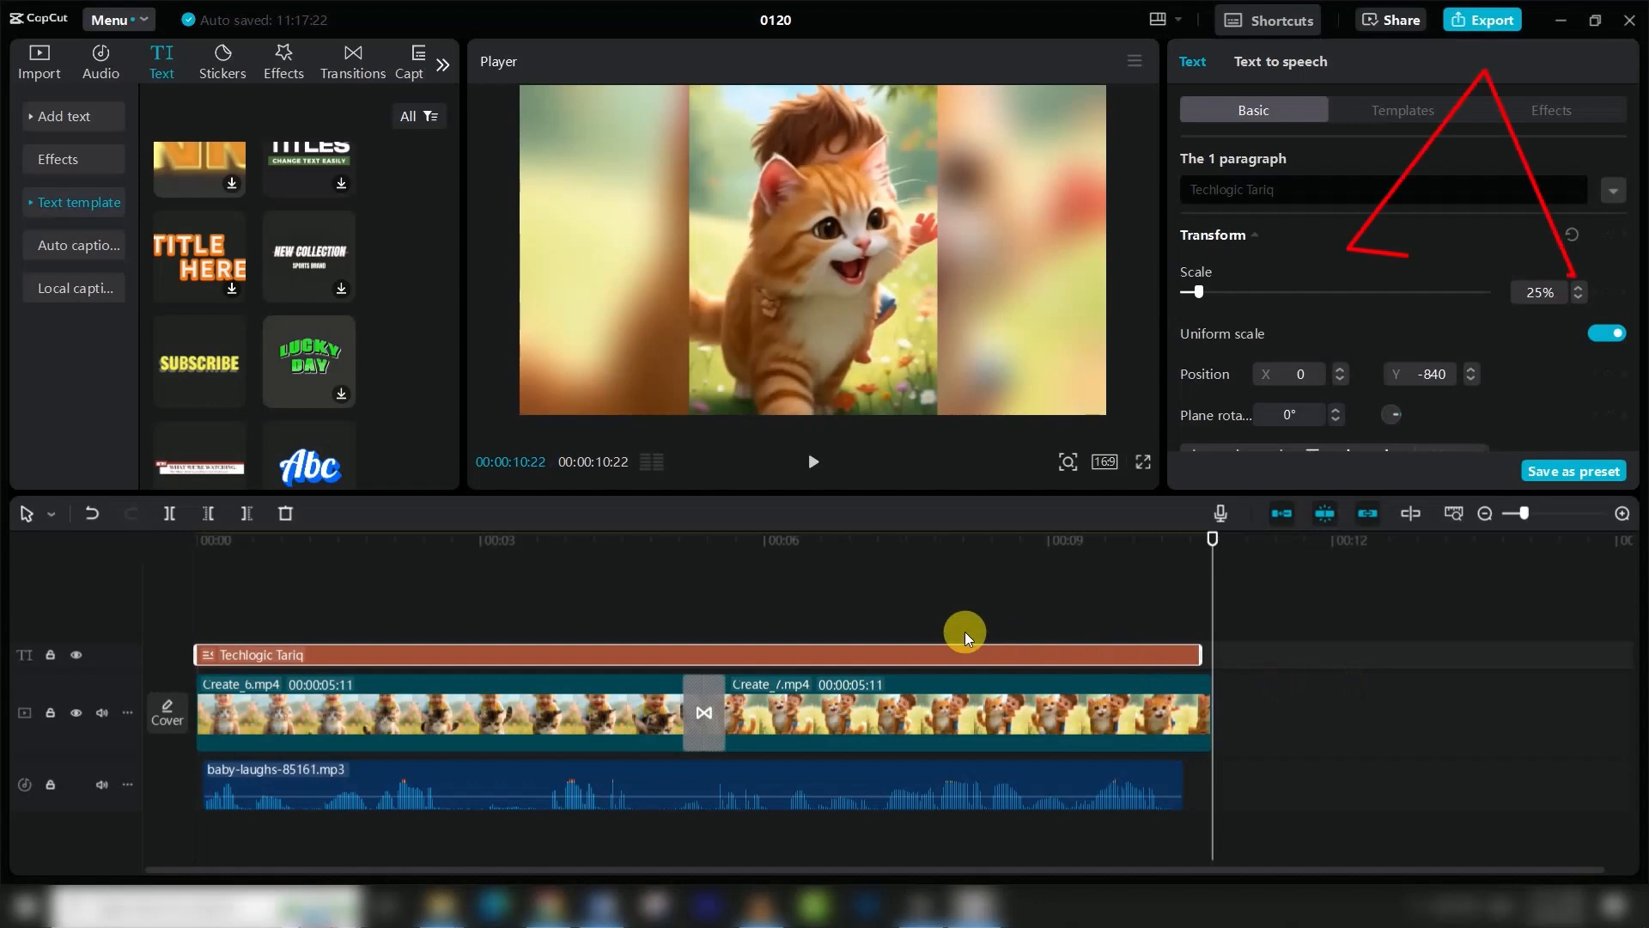